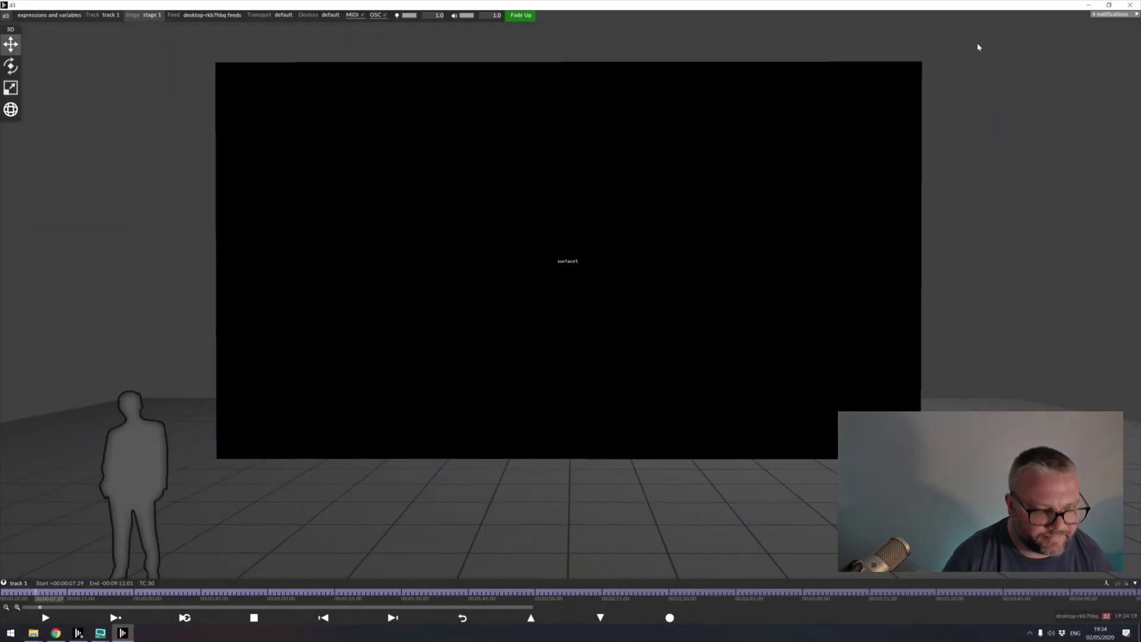
- Add a Video layer at the start of track 1
{"action": "left_click", "coordinate": [3, 593]}
{"action": "right_click", "coordinate": [2, 593]}
{"action": "right_click", "coordinate": [36, 447]}
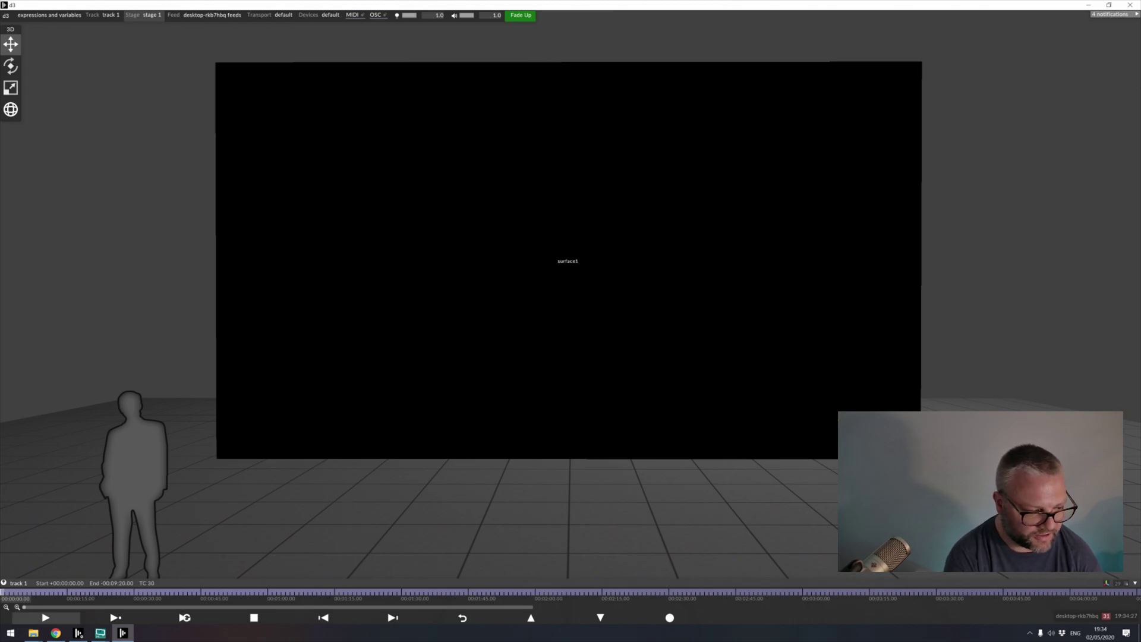
{"action": "right_click", "coordinate": [3, 593]}
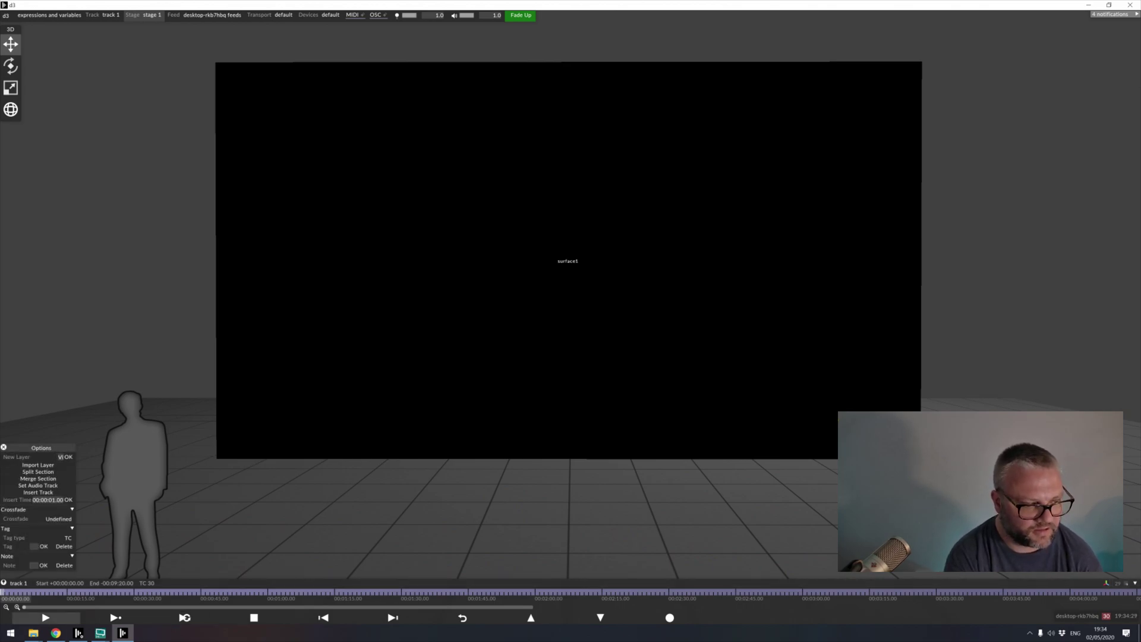
{"action": "key", "text": "Return"}
{"action": "left_click", "coordinate": [32, 377]}
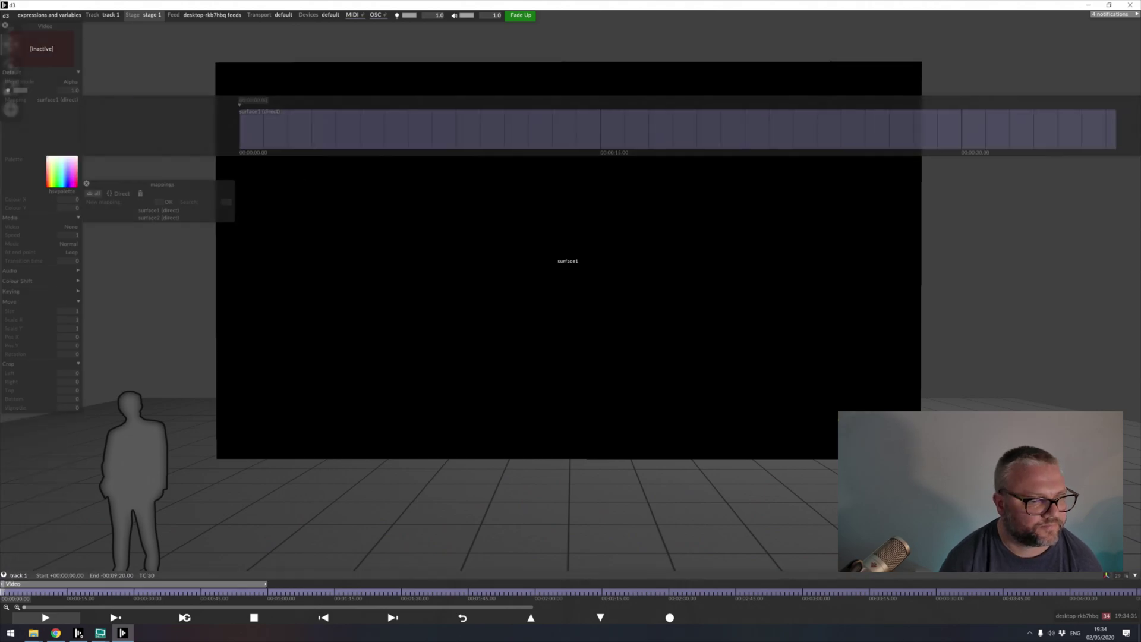
- Assign the d3_color_16-9.png clip to the Video layer as its media and close the layer editor
{"action": "left_click", "coordinate": [62, 226]}
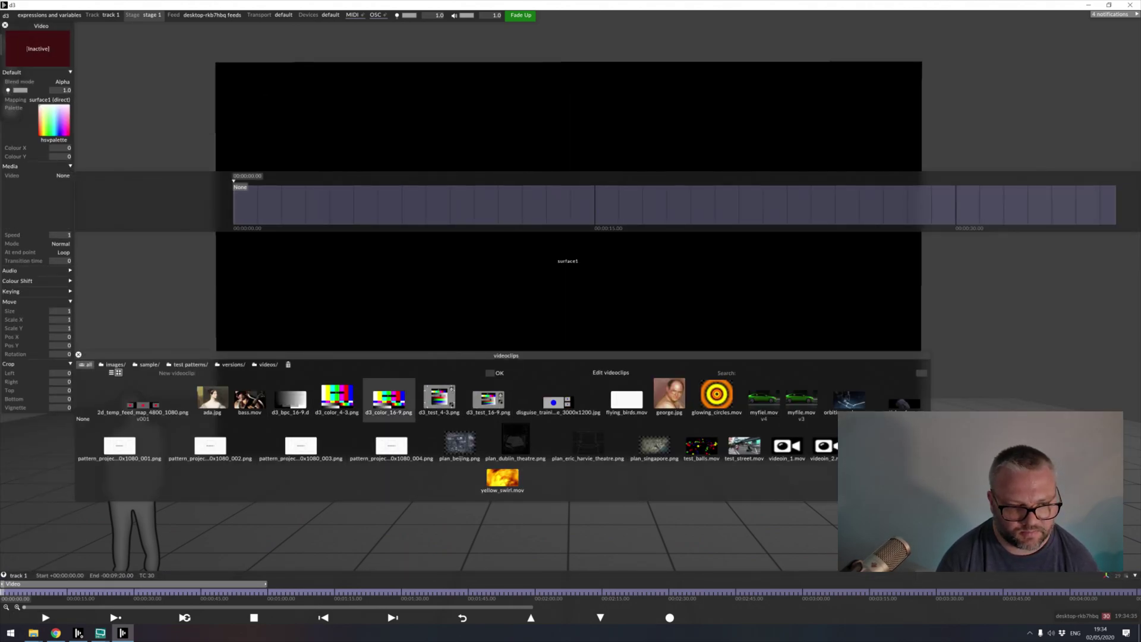
{"action": "left_click", "coordinate": [388, 397]}
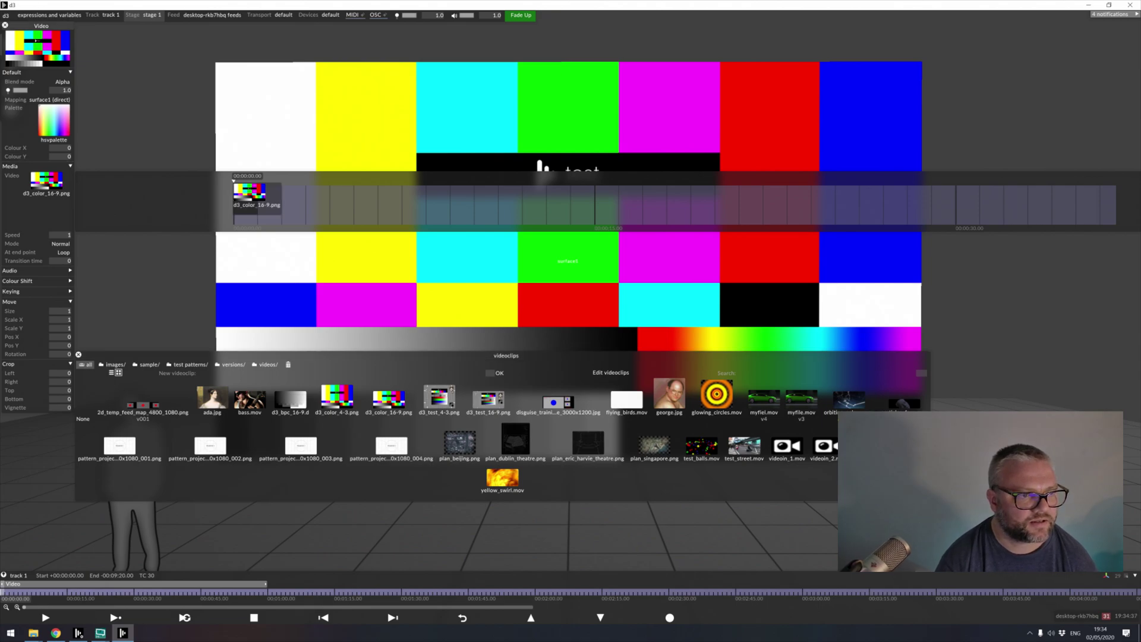
{"action": "key", "text": "Escape"}
- Add a Scroll effect layer at the start of the track and feed the Video layer into it with an arrow
{"action": "right_click", "coordinate": [25, 593]}
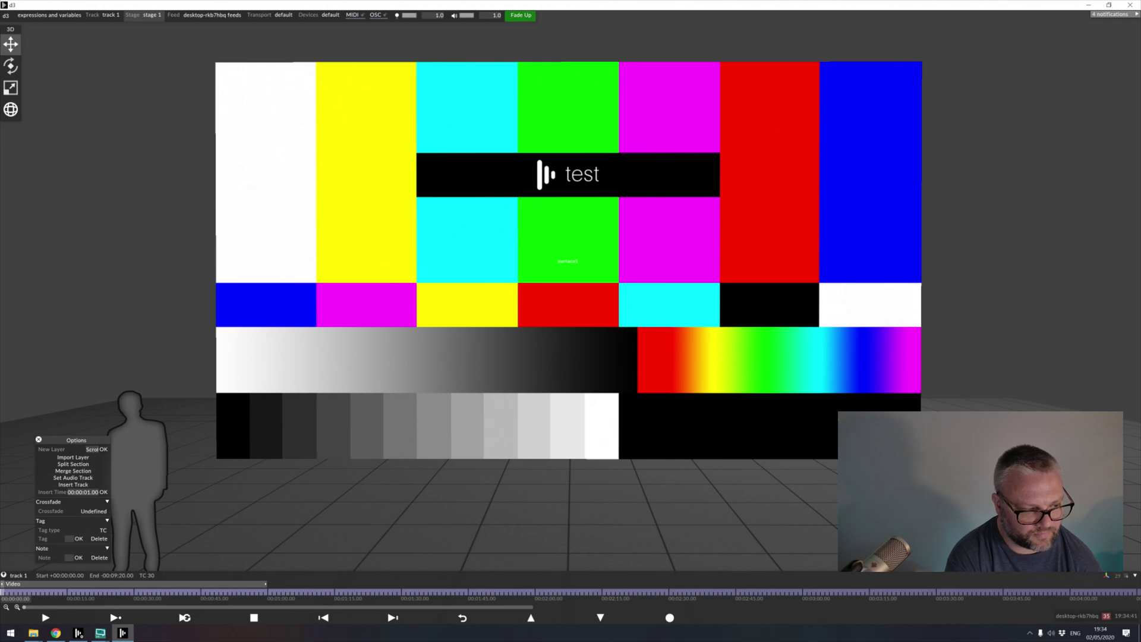
{"action": "left_click", "coordinate": [92, 449]}
{"action": "type", "text": "Scrol"}
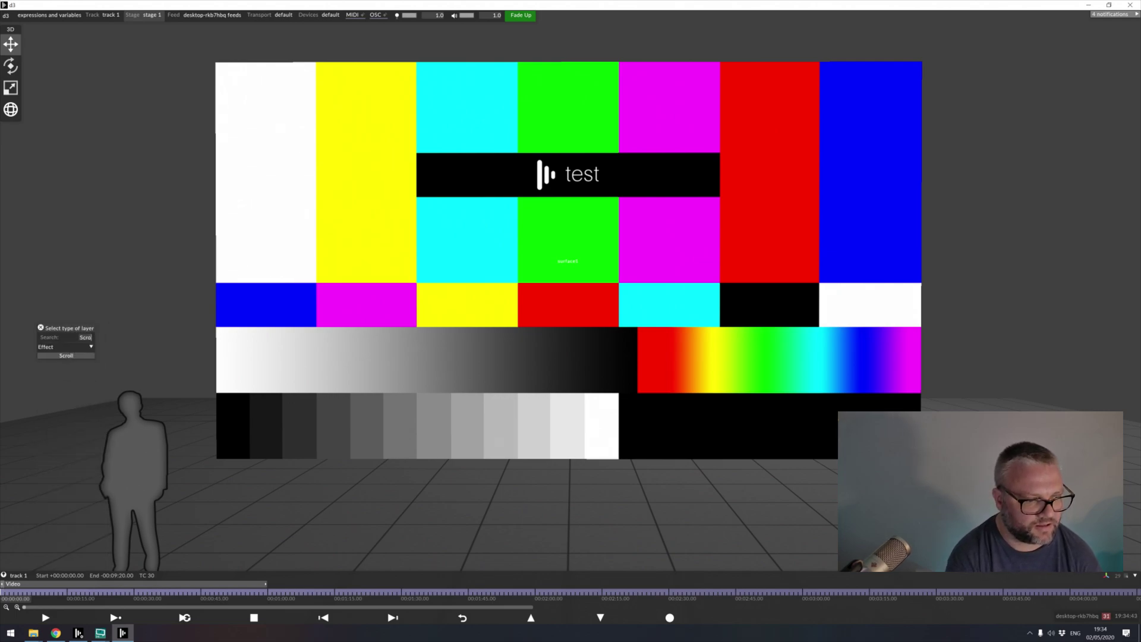
{"action": "key", "text": "Return"}
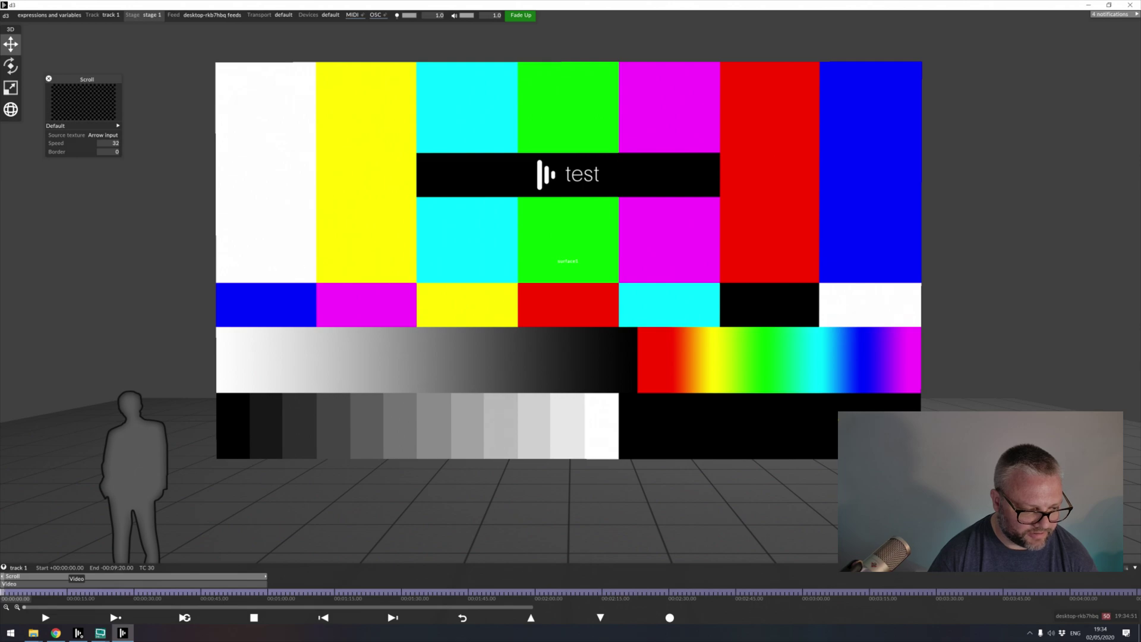
{"action": "left_click_drag", "start_coordinate": [89, 584], "coordinate": [103, 576]}
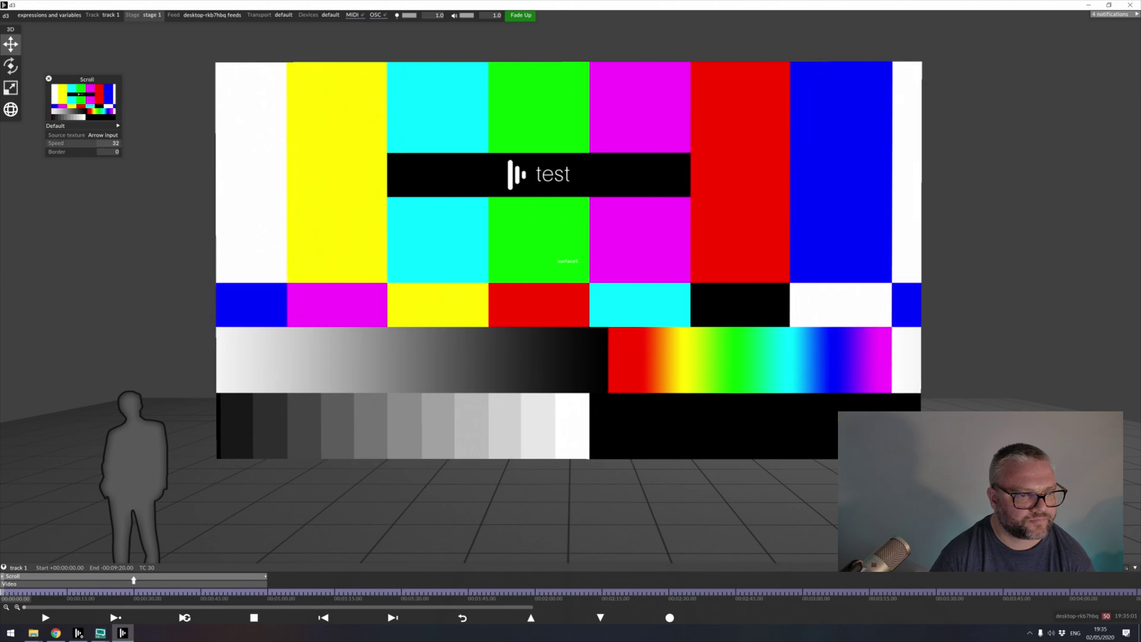
- Set the Scroll layer's speed to 16 and close its editor
{"action": "left_click", "coordinate": [109, 144]}
{"action": "type", "text": "16"}
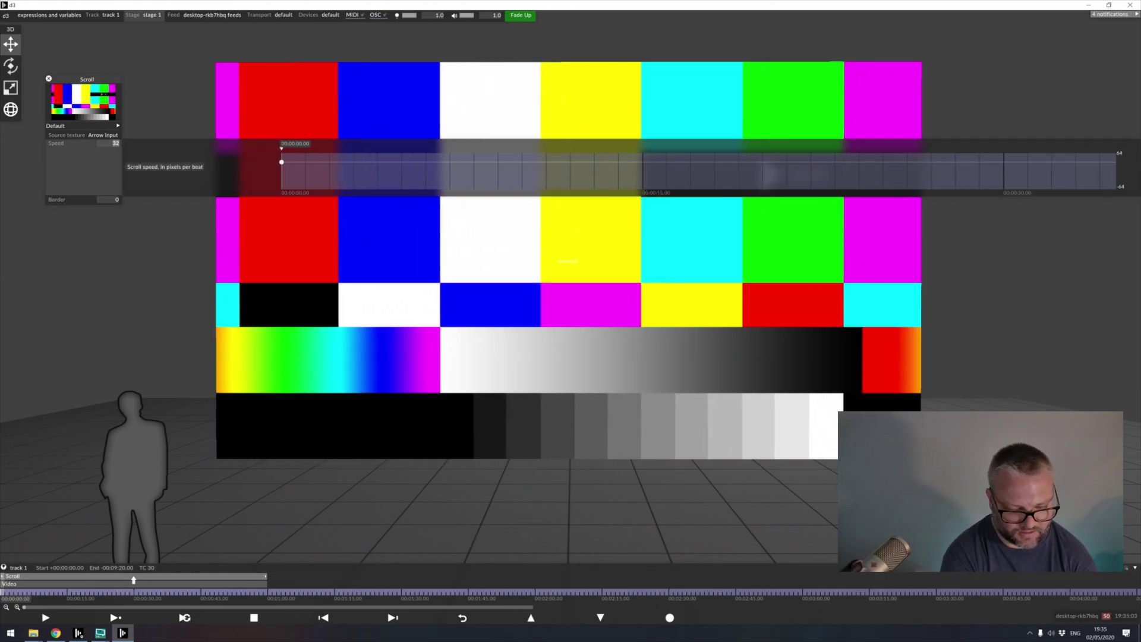
{"action": "key", "text": "Return"}
{"action": "key", "text": "Escape"}
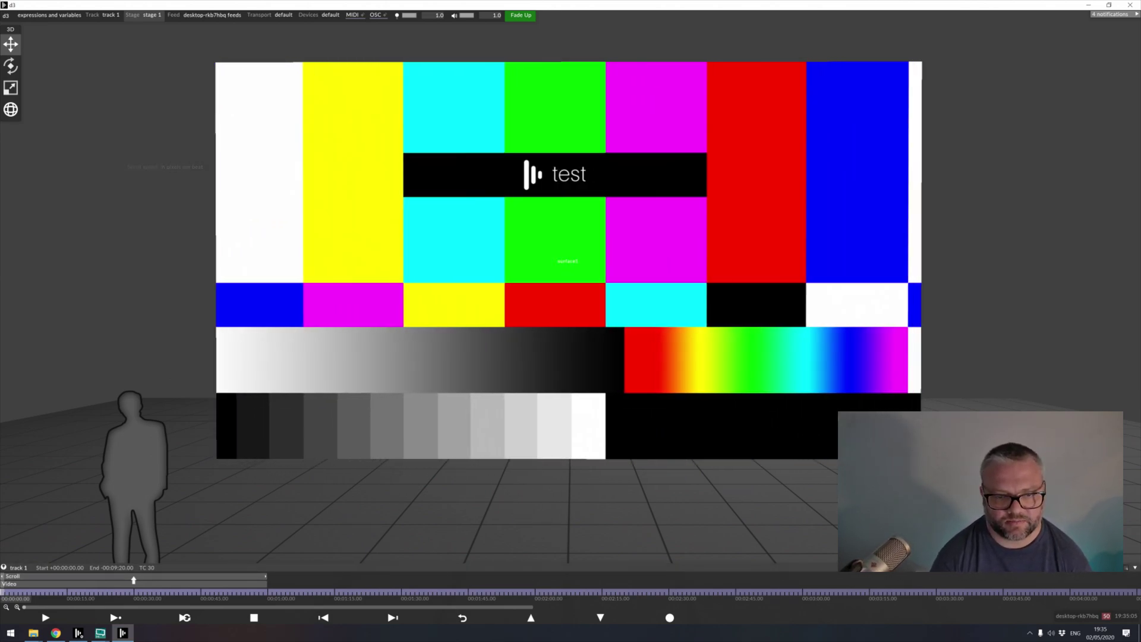
- Open the Video layer's properties and set its Size to 1.1
{"action": "left_click", "coordinate": [133, 580]}
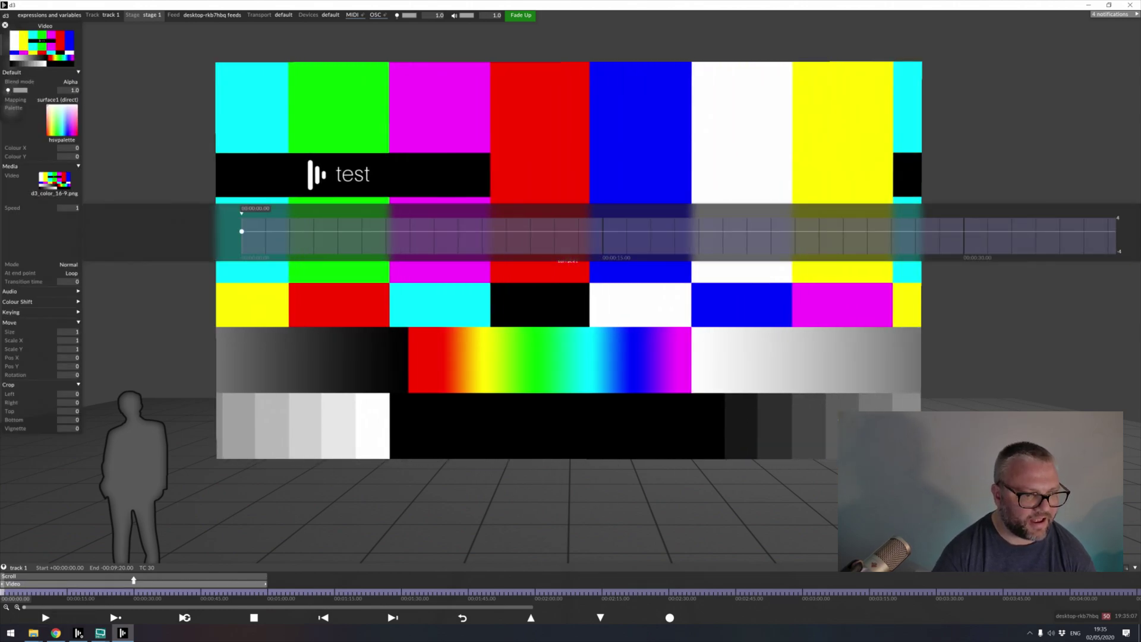
{"action": "left_click", "coordinate": [37, 385]}
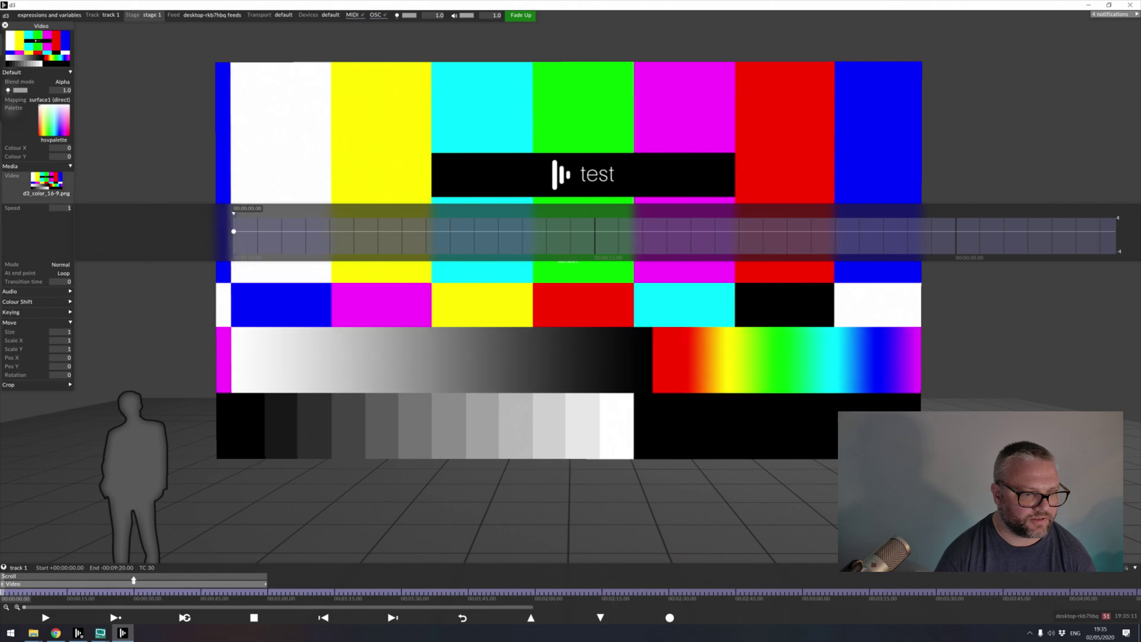
{"action": "left_click", "coordinate": [61, 332]}
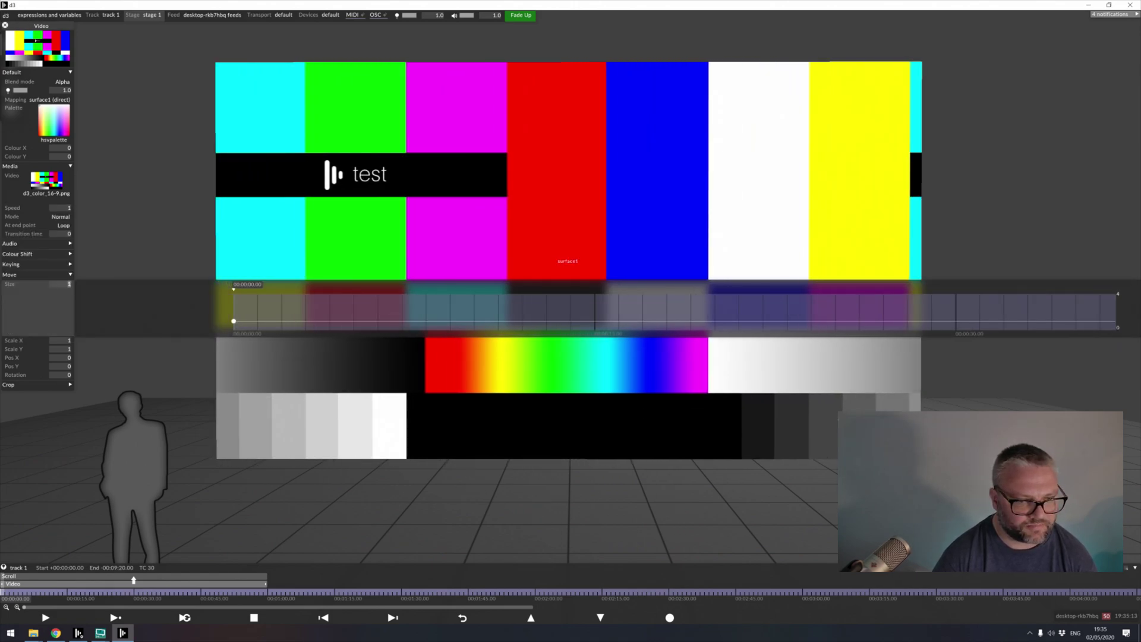
{"action": "scroll", "coordinate": [61, 332], "scroll_direction": "down", "scroll_amount": 4}
{"action": "scroll", "coordinate": [61, 333], "scroll_direction": "up", "scroll_amount": 6}
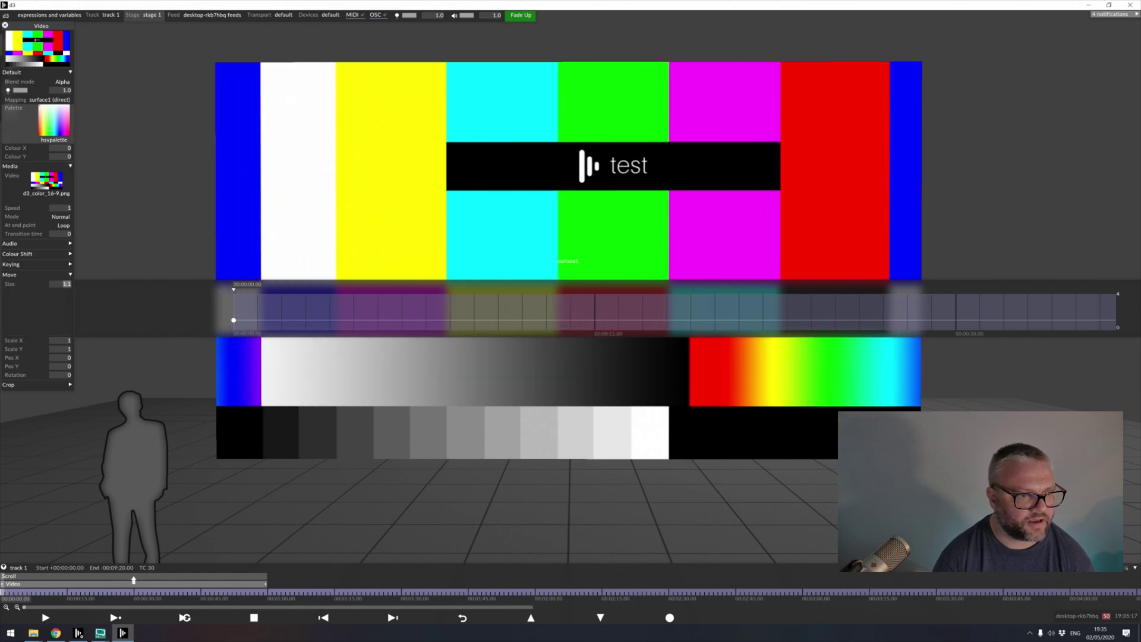
- Tint the Video layer by setting Colour X to 0.47 and Colour Y to 0.61, and close its editor
{"action": "left_click", "coordinate": [61, 148]}
{"action": "scroll", "coordinate": [60, 148], "scroll_direction": "up", "scroll_amount": 20}
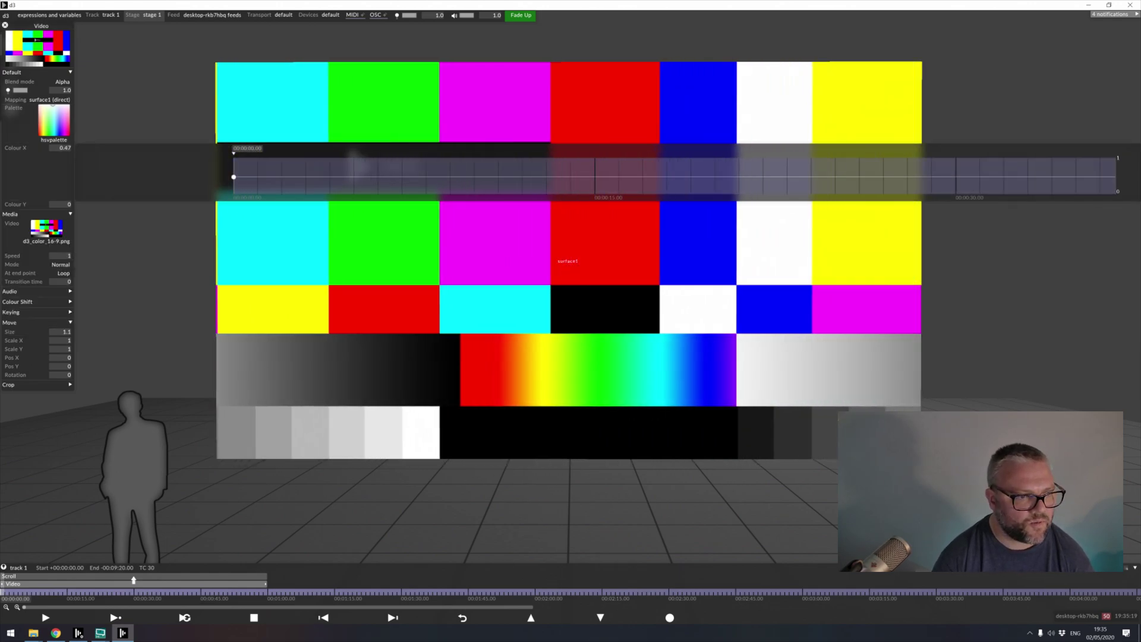
{"action": "left_click", "coordinate": [61, 205]}
{"action": "scroll", "coordinate": [61, 205], "scroll_direction": "up", "scroll_amount": 20}
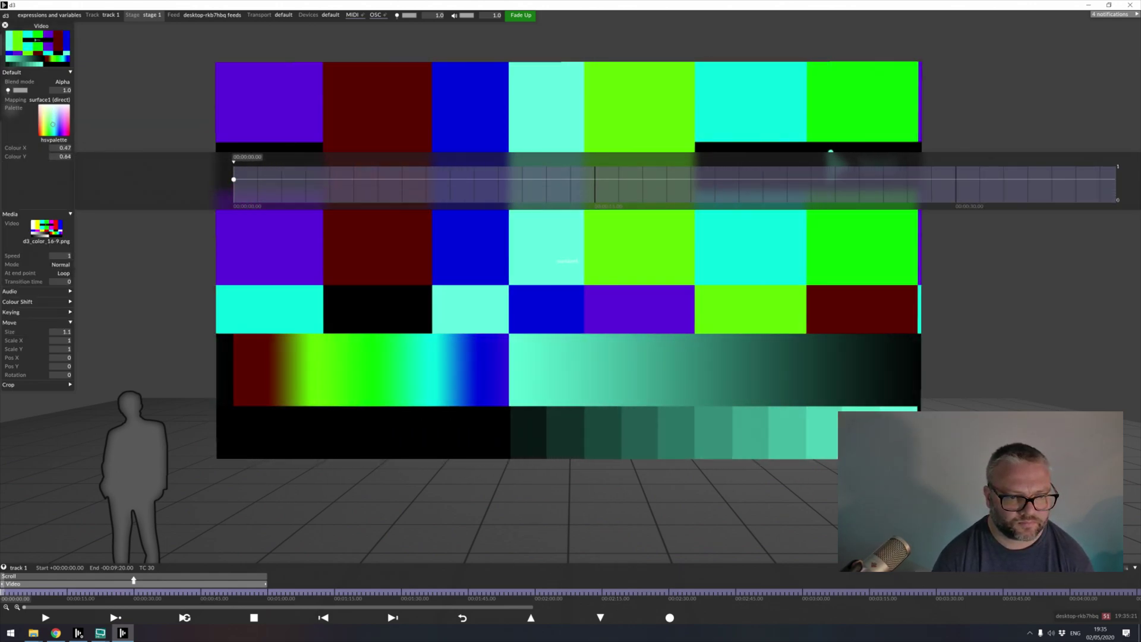
{"action": "scroll", "coordinate": [60, 157], "scroll_direction": "up", "scroll_amount": 20}
{"action": "scroll", "coordinate": [60, 156], "scroll_direction": "down", "scroll_amount": 20}
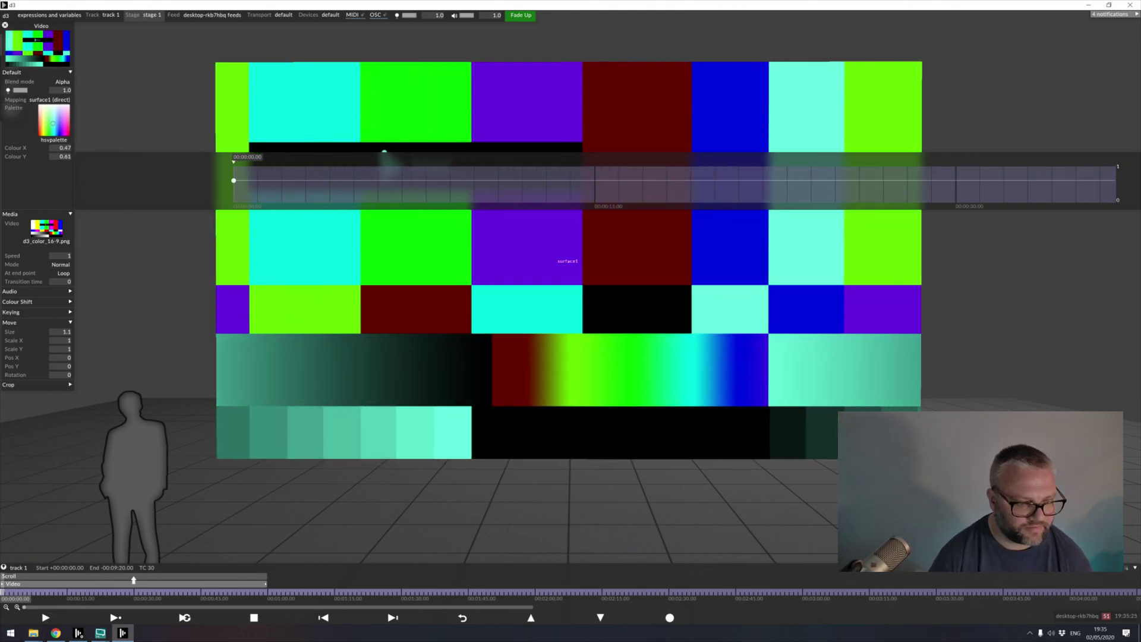
{"action": "left_click", "coordinate": [208, 583]}
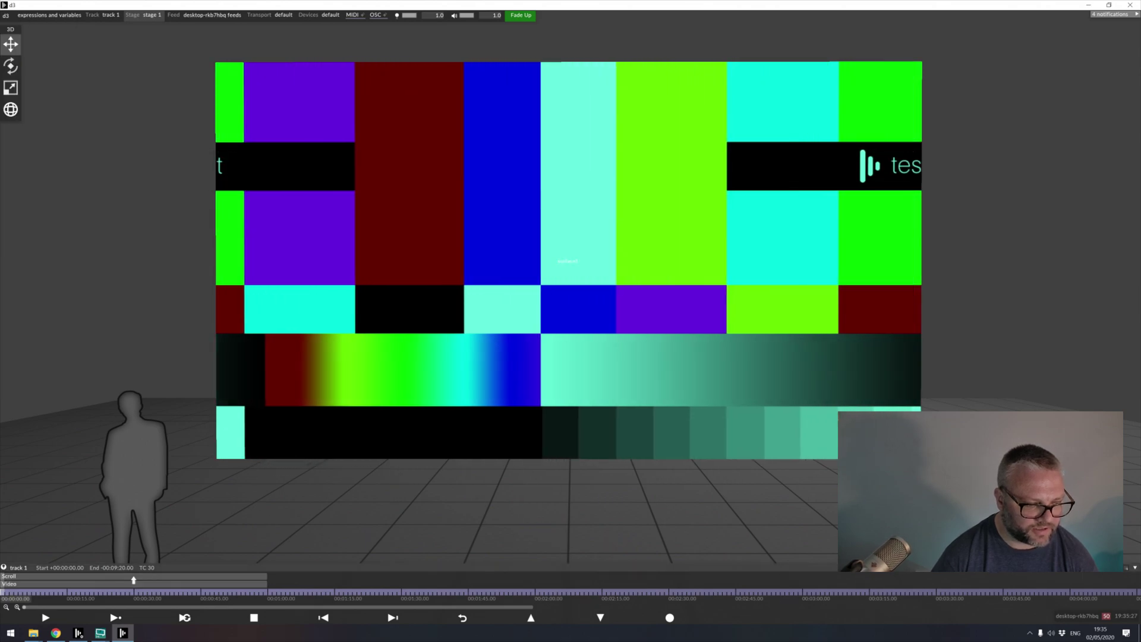
- Select both the Scroll and Video layers and delete them together
{"action": "left_click", "coordinate": [133, 578]}
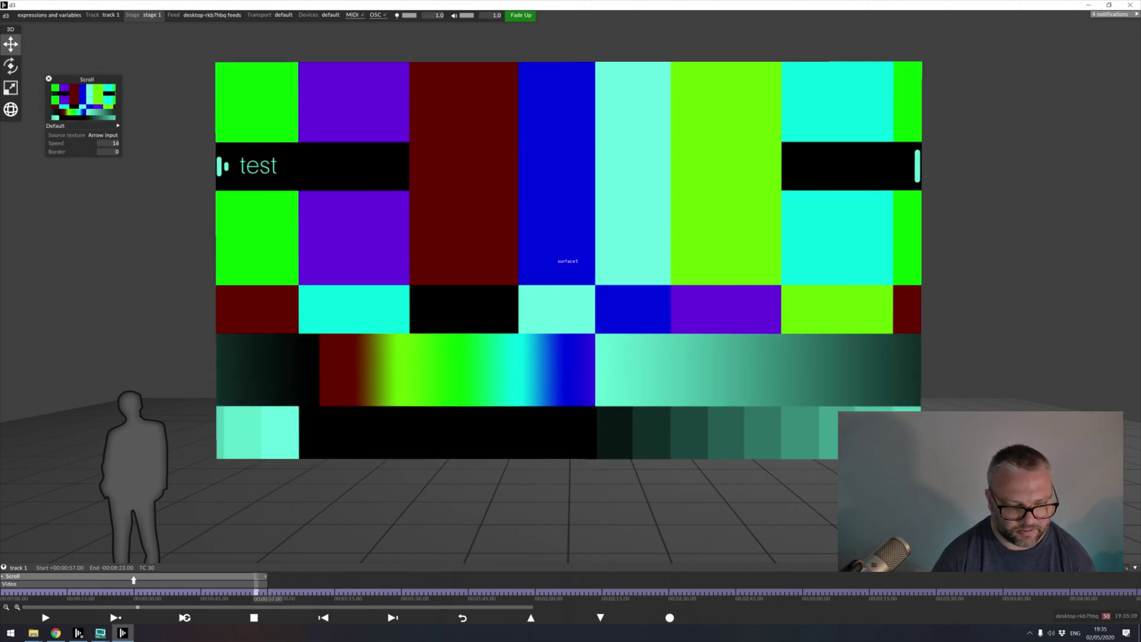
{"action": "left_click", "coordinate": [257, 584], "text": "ctrl"}
{"action": "right_click", "coordinate": [257, 583]}
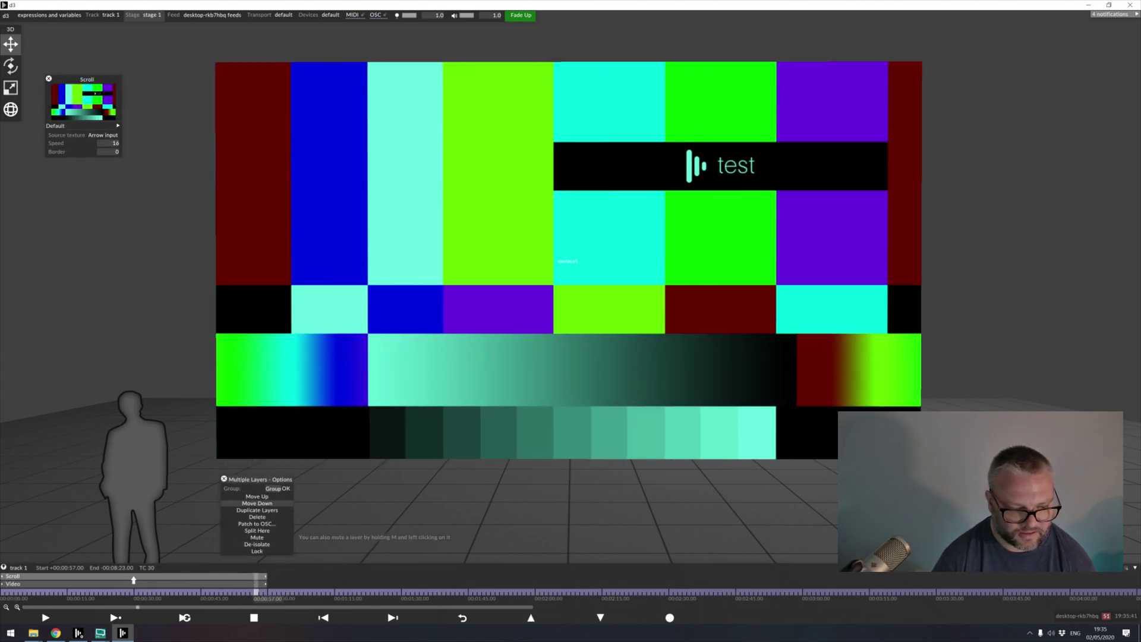
{"action": "left_click", "coordinate": [257, 516]}
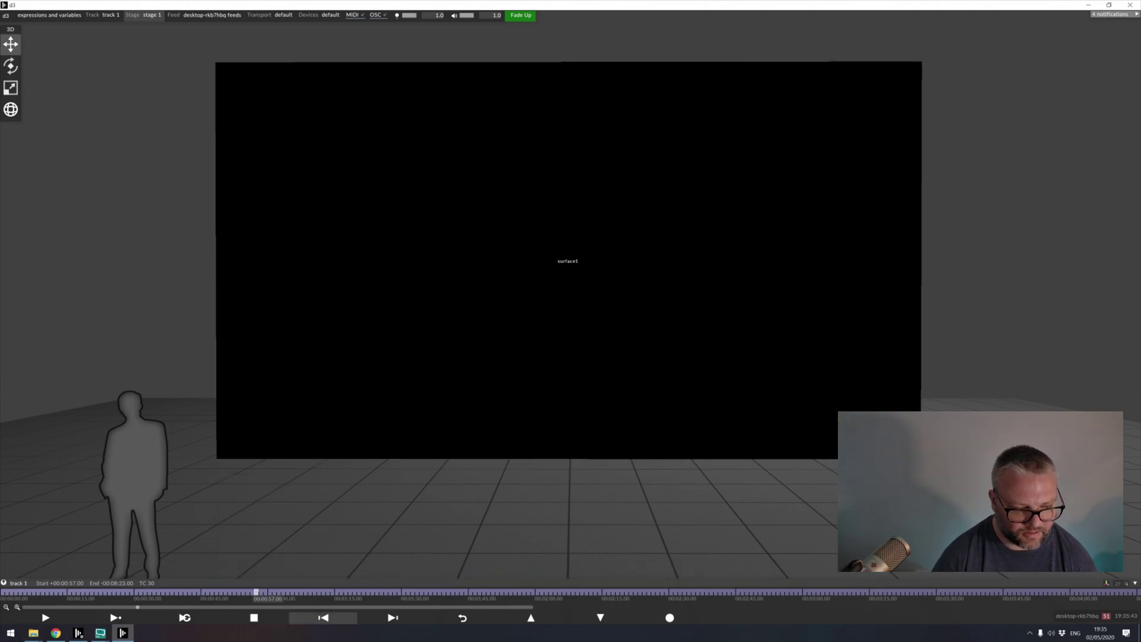
- Add a Notch layer at the start of track 1 and choose the acid file as its effect
{"action": "right_click", "coordinate": [6, 594]}
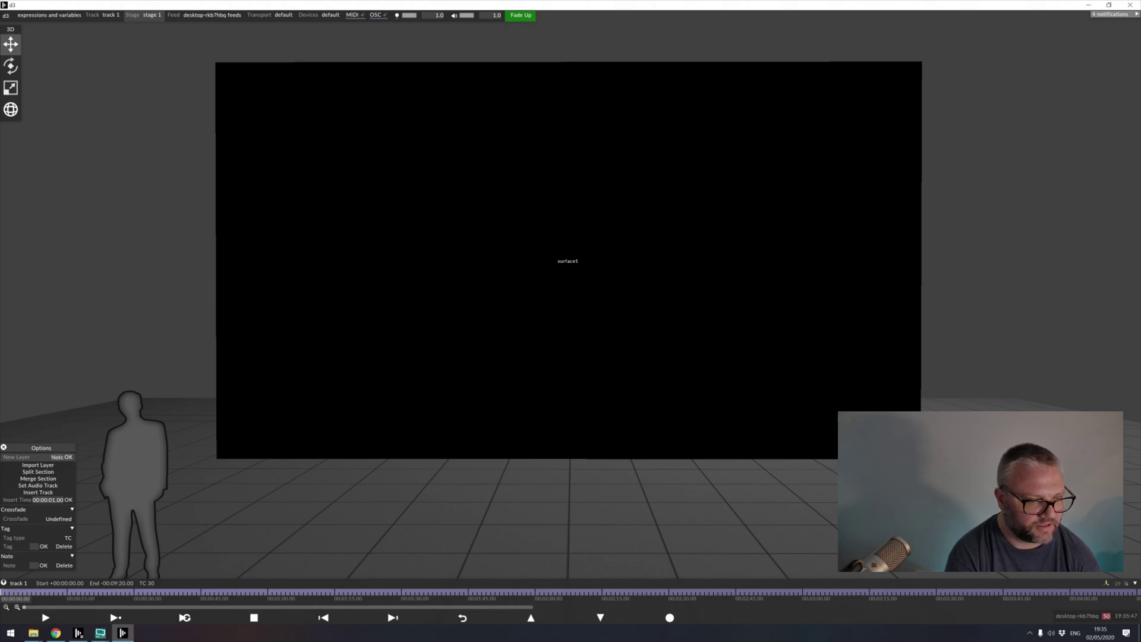
{"action": "key", "text": "Return"}
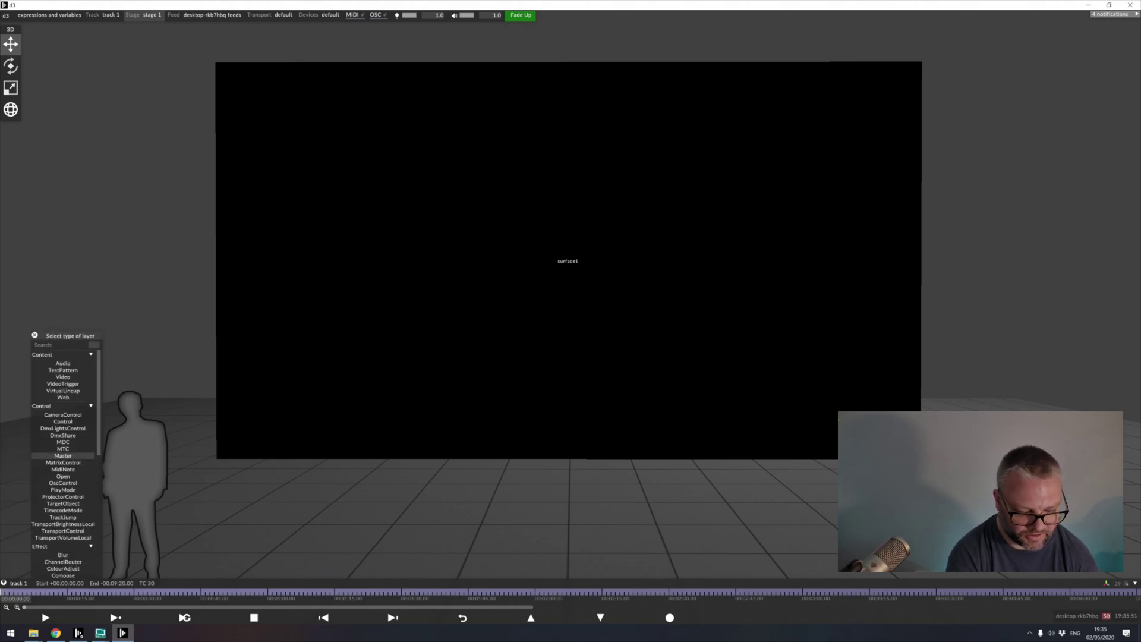
{"action": "type", "text": "notch"}
{"action": "key", "text": "Return"}
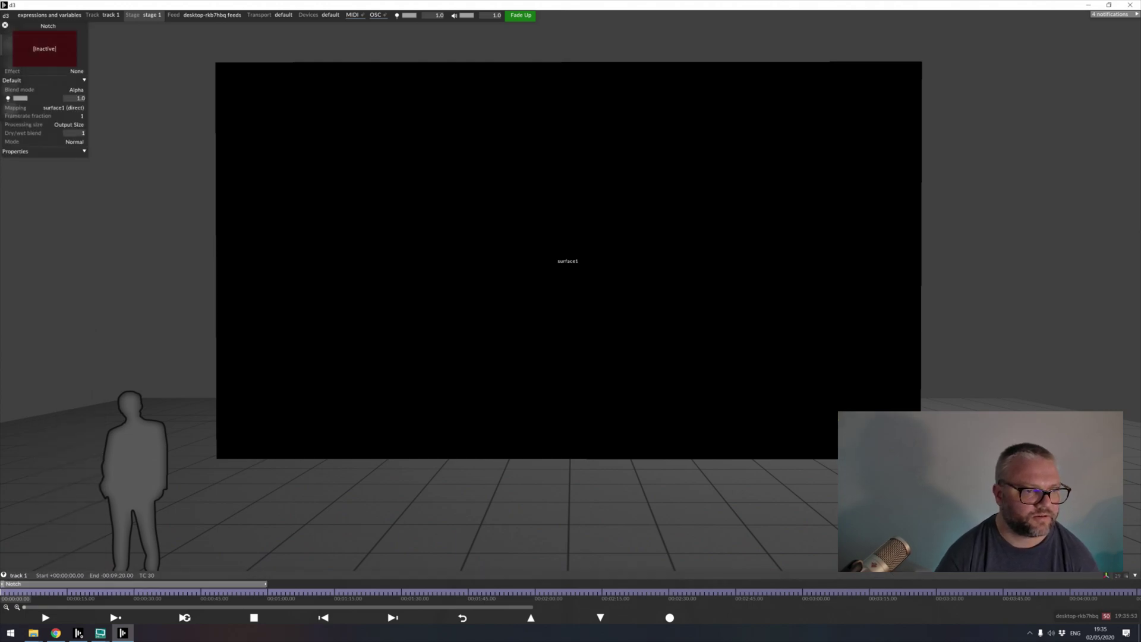
{"action": "left_click", "coordinate": [68, 72]}
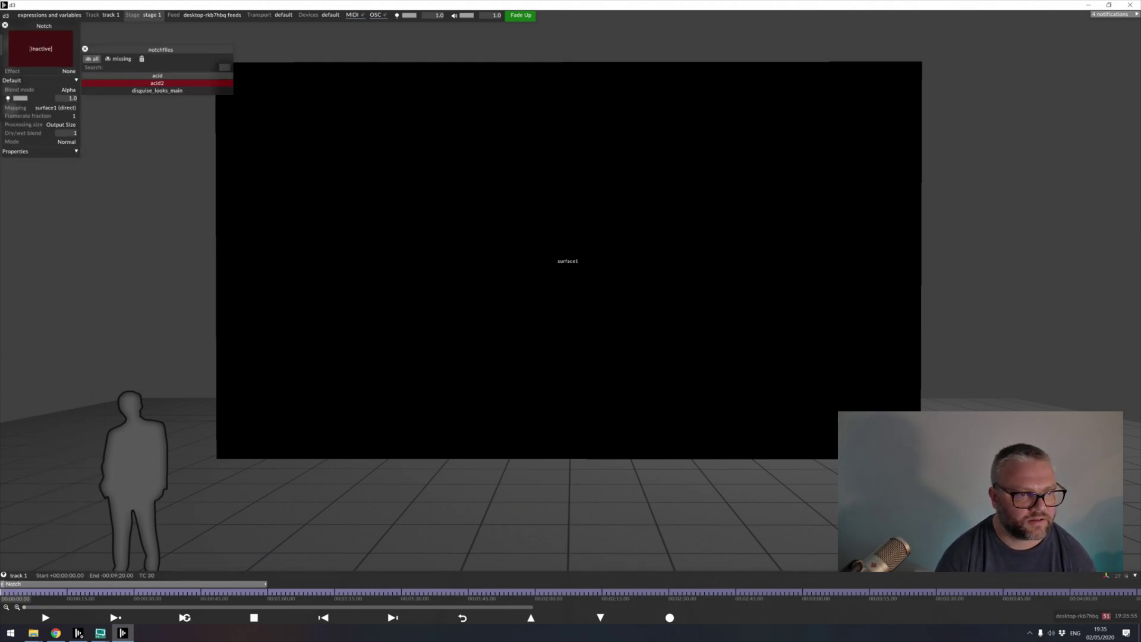
{"action": "left_click", "coordinate": [156, 84]}
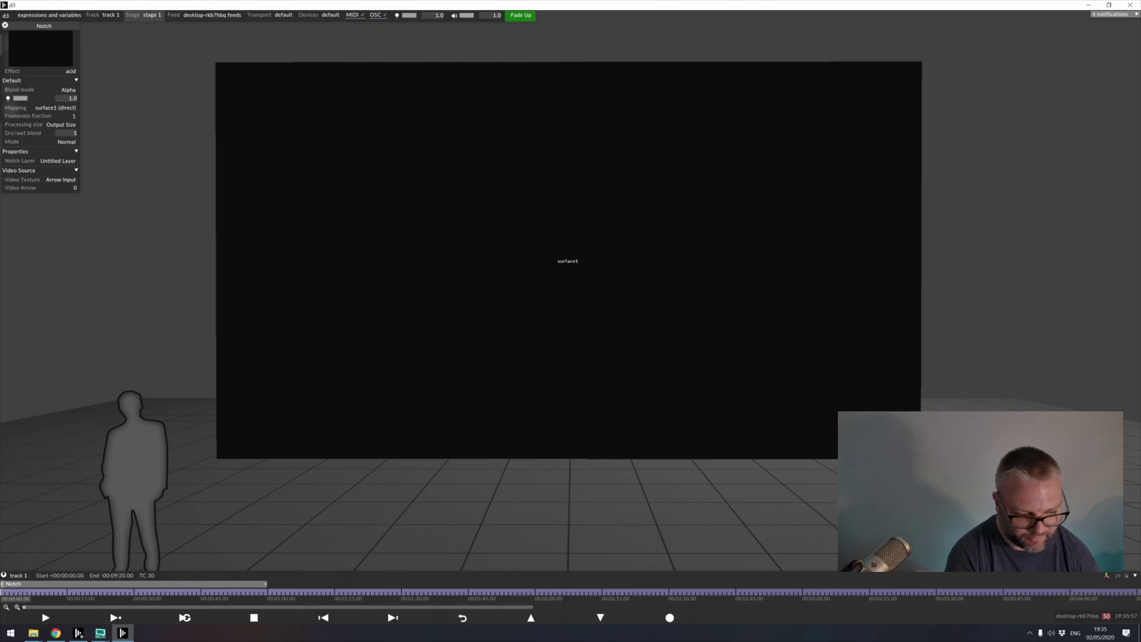
- Add a Video layer at the start of the track and assign the bass.mov clip to it
{"action": "right_click", "coordinate": [3, 593]}
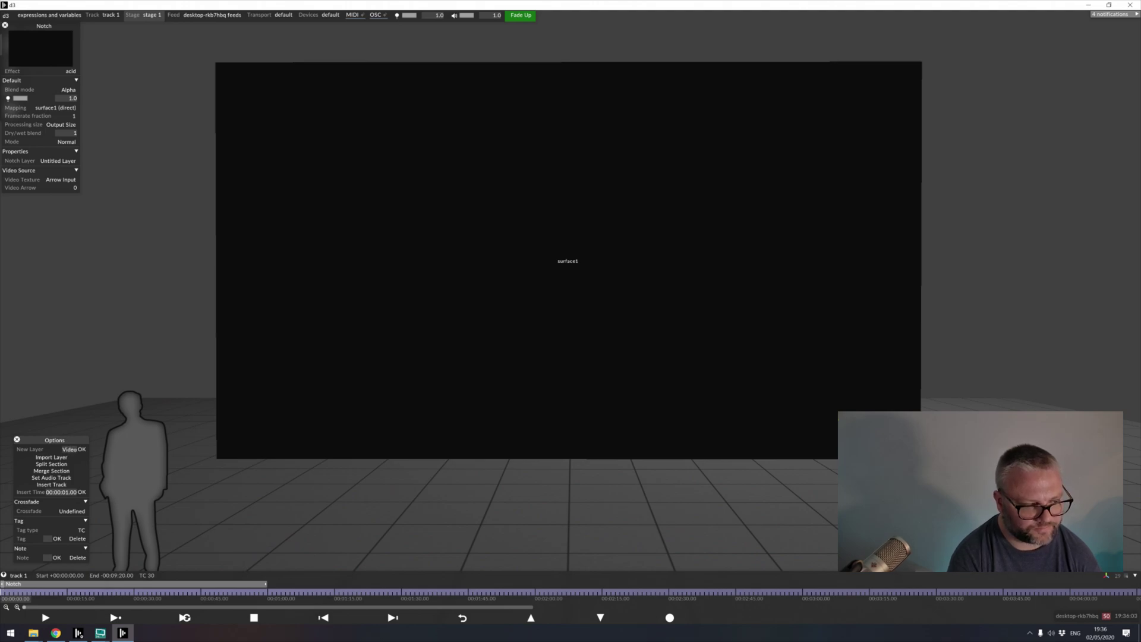
{"action": "left_click", "coordinate": [70, 450]}
{"action": "left_click", "coordinate": [47, 369]}
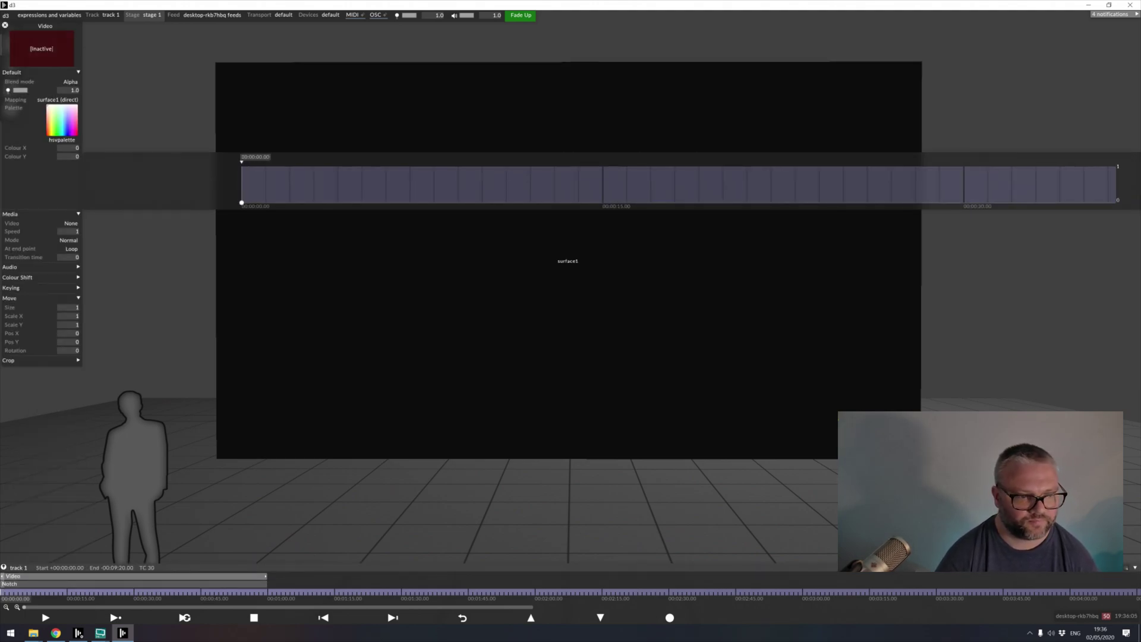
{"action": "left_click", "coordinate": [61, 224]}
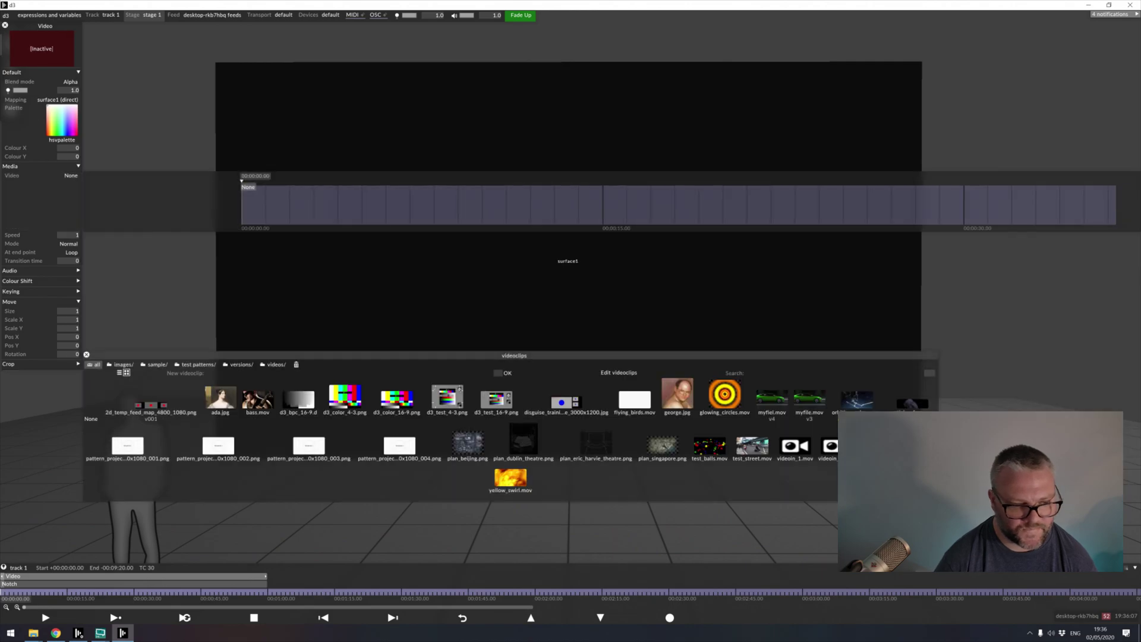
{"action": "left_click", "coordinate": [249, 401]}
{"action": "left_click", "coordinate": [143, 568]}
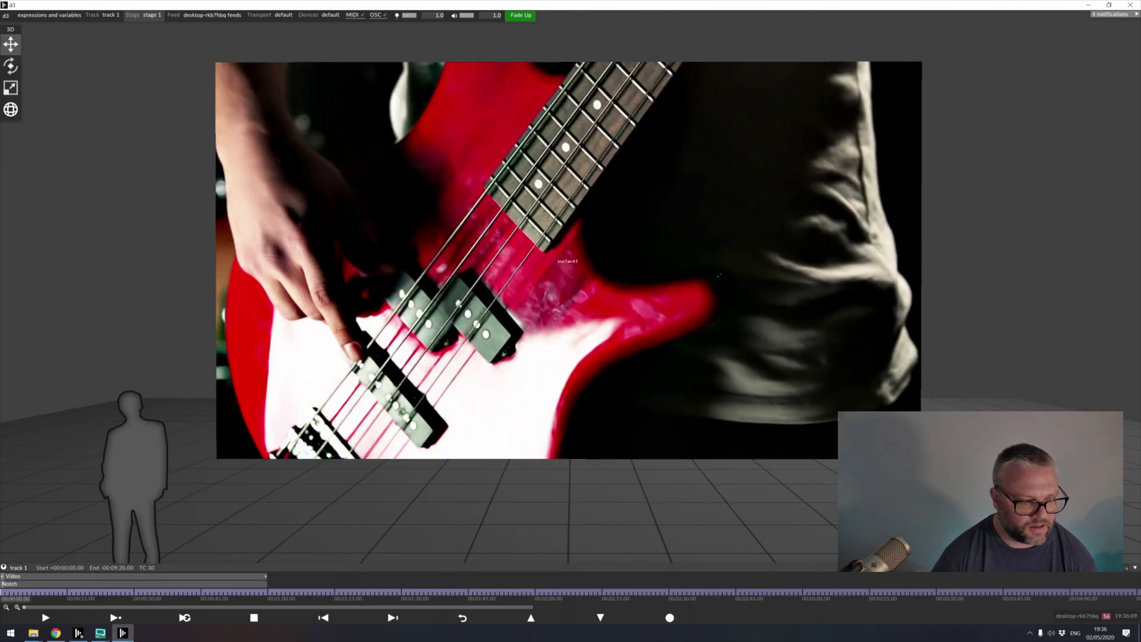
- Reorder the layer stack so that the Notch layer sits above the Video layer
{"action": "left_click", "coordinate": [47, 576]}
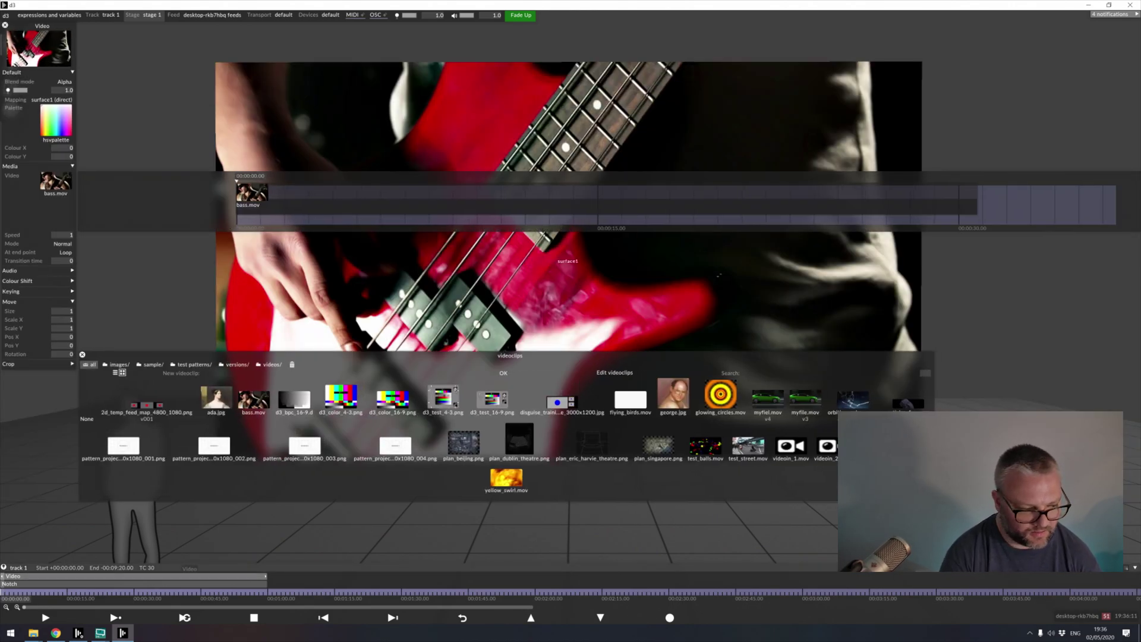
{"action": "left_click_drag", "start_coordinate": [47, 584], "coordinate": [47, 575], "text": "alt"}
{"action": "left_click", "coordinate": [47, 583]}
{"action": "left_click", "coordinate": [45, 583]}
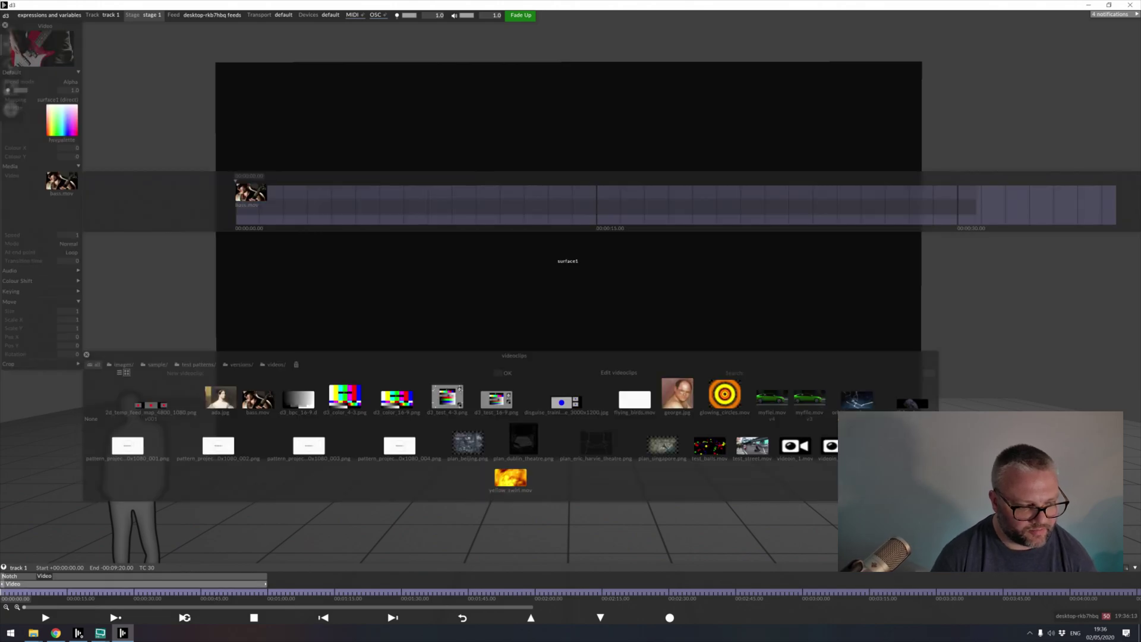
- Open the Notch layer and feed the Video layer into it with an arrow as its video source
{"action": "left_click", "coordinate": [119, 567]}
{"action": "left_click", "coordinate": [119, 576]}
{"action": "key", "text": "space"}
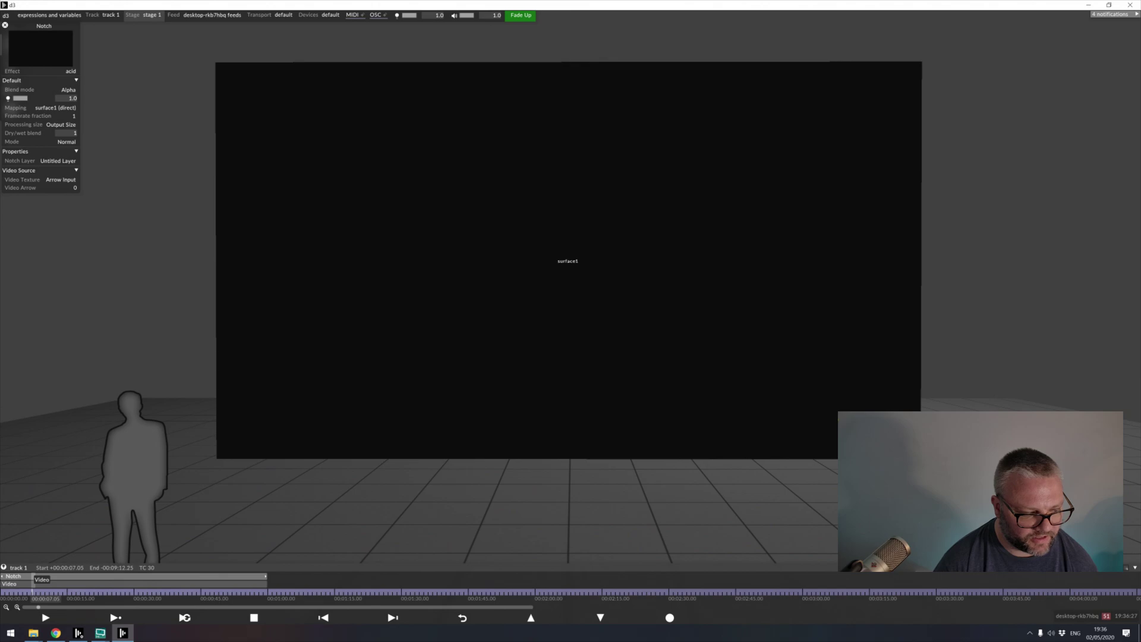
{"action": "left_click_drag", "start_coordinate": [48, 585], "coordinate": [51, 577], "text": "alt"}
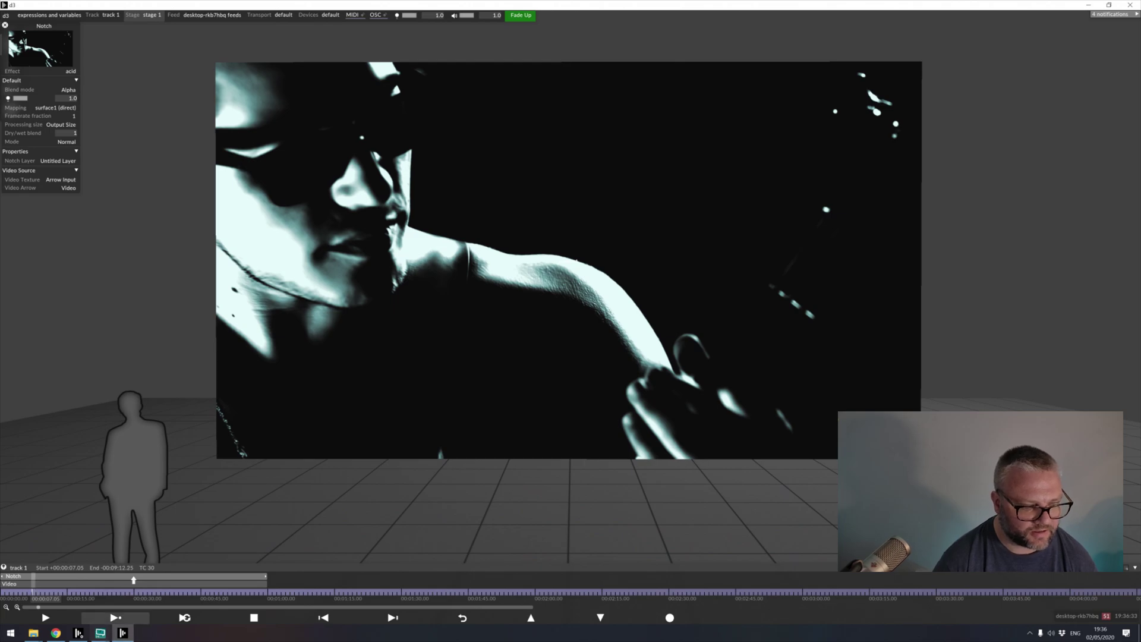
- Play the track to preview the Notch effect applied to the video, then stop playback
{"action": "left_click", "coordinate": [116, 617]}
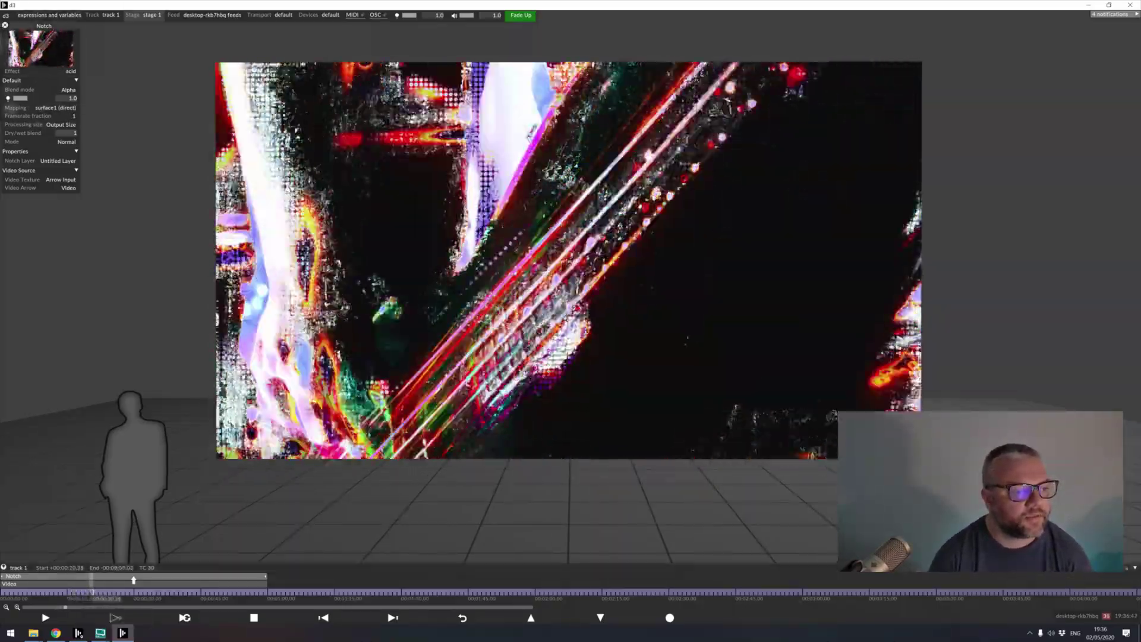
{"action": "key", "text": "Escape"}
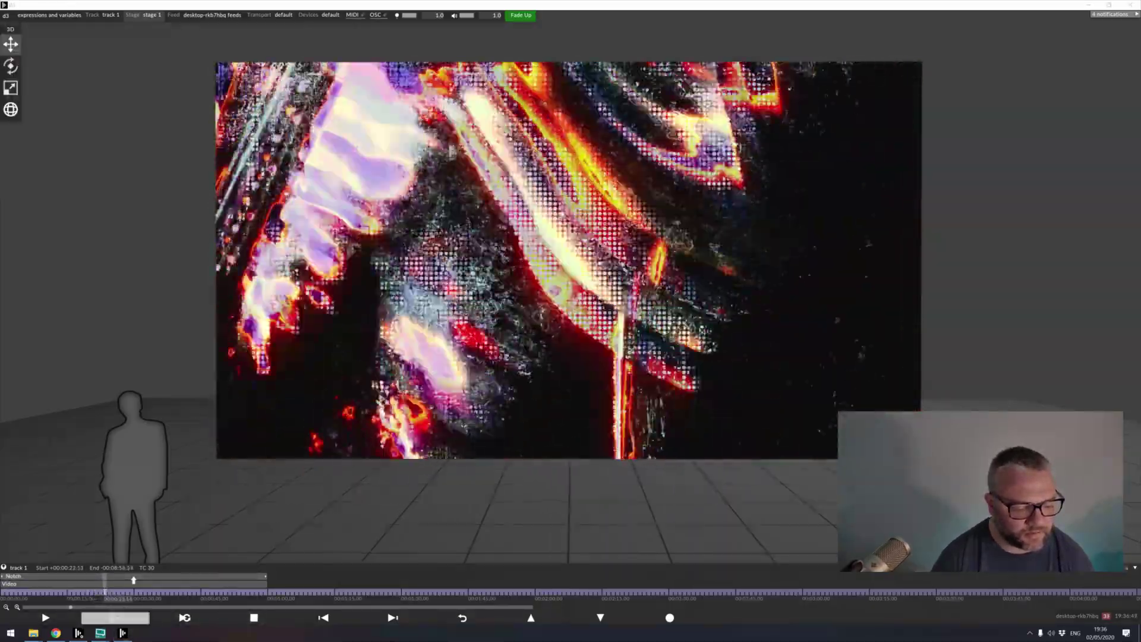
{"action": "right_click", "coordinate": [133, 578]}
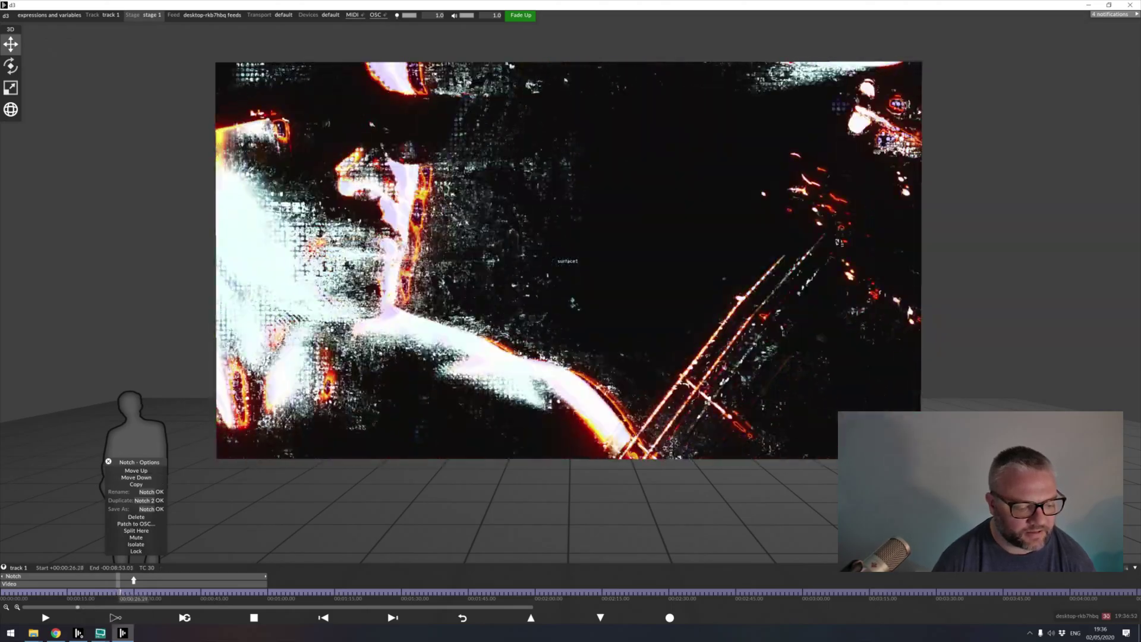
{"action": "left_click", "coordinate": [253, 618]}
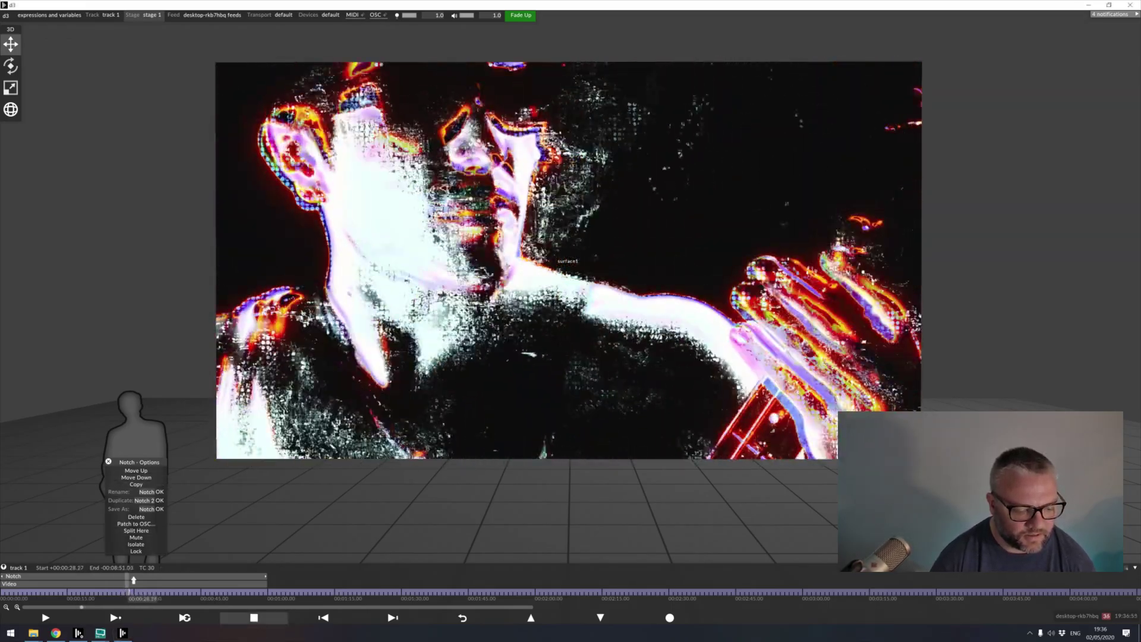
- Delete the Notch layer from track 1 and move the playhead back to the 9-second mark
{"action": "right_click", "coordinate": [130, 577]}
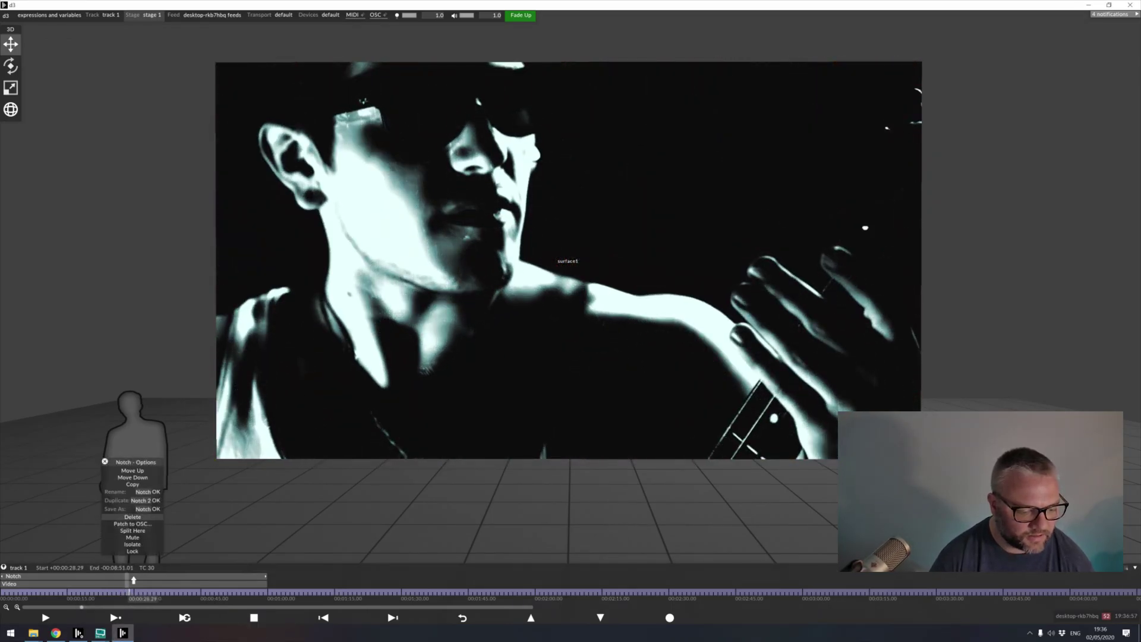
{"action": "left_click", "coordinate": [133, 517]}
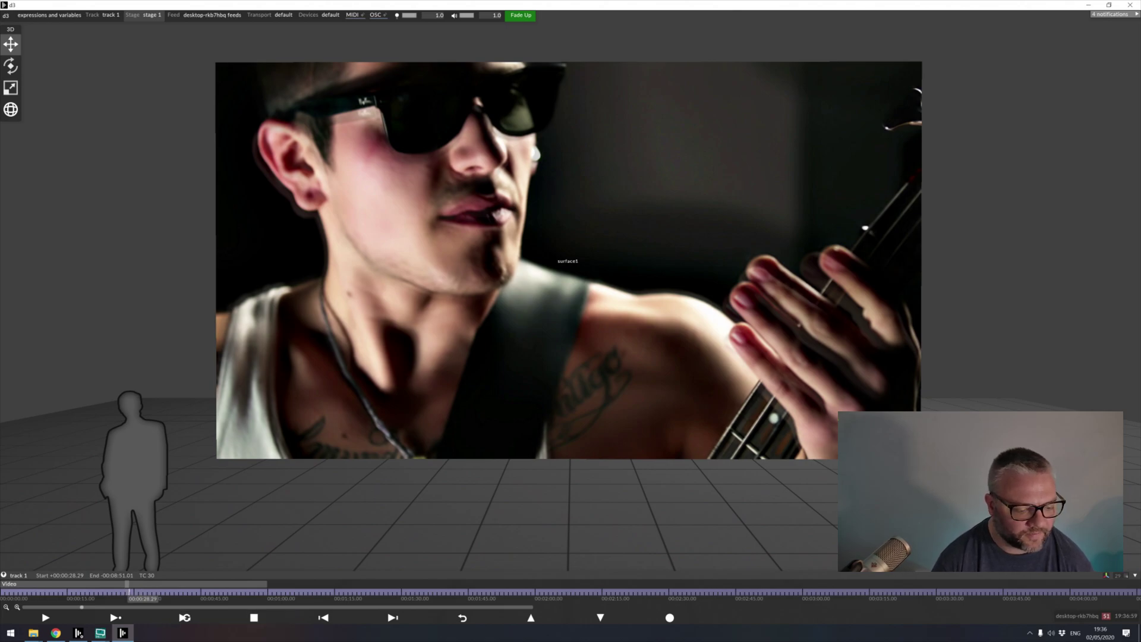
{"action": "left_click_drag", "start_coordinate": [129, 592], "coordinate": [43, 592]}
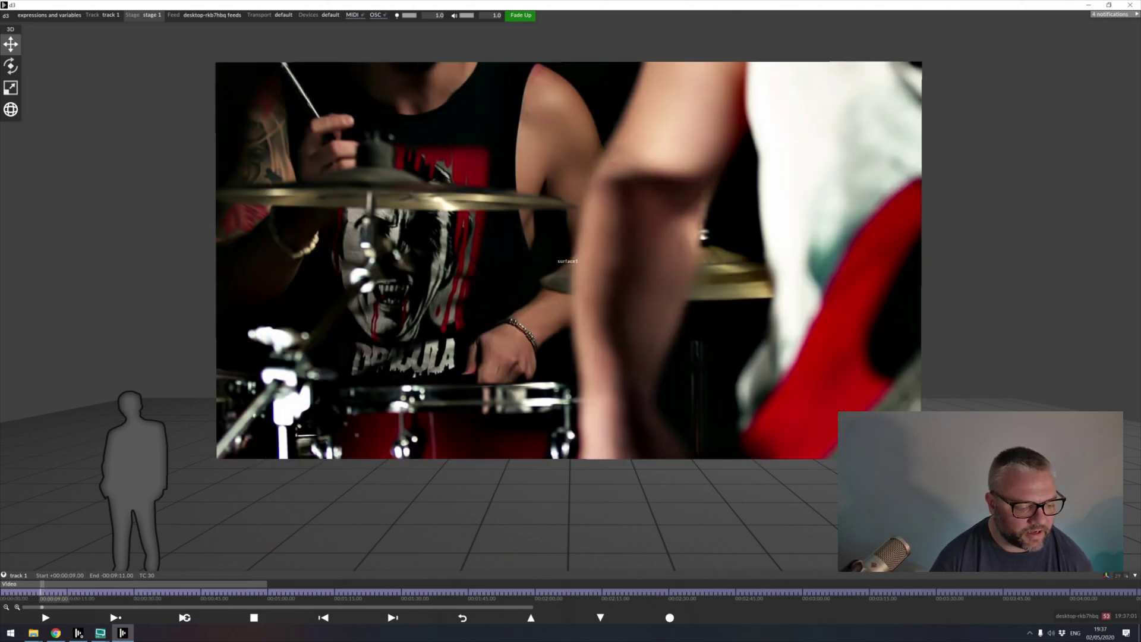
- Open the Video layer and try Scale X values of 1.2, 0.2 and 0.7 before setting it back to 1
{"action": "left_click", "coordinate": [42, 585]}
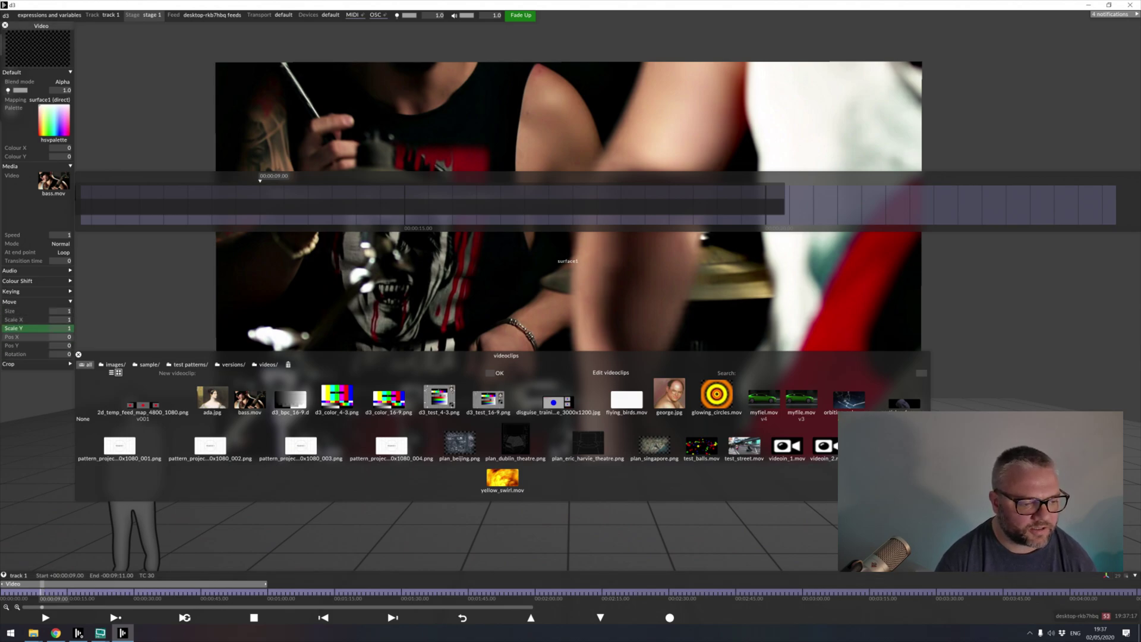
{"action": "left_click", "coordinate": [38, 320]}
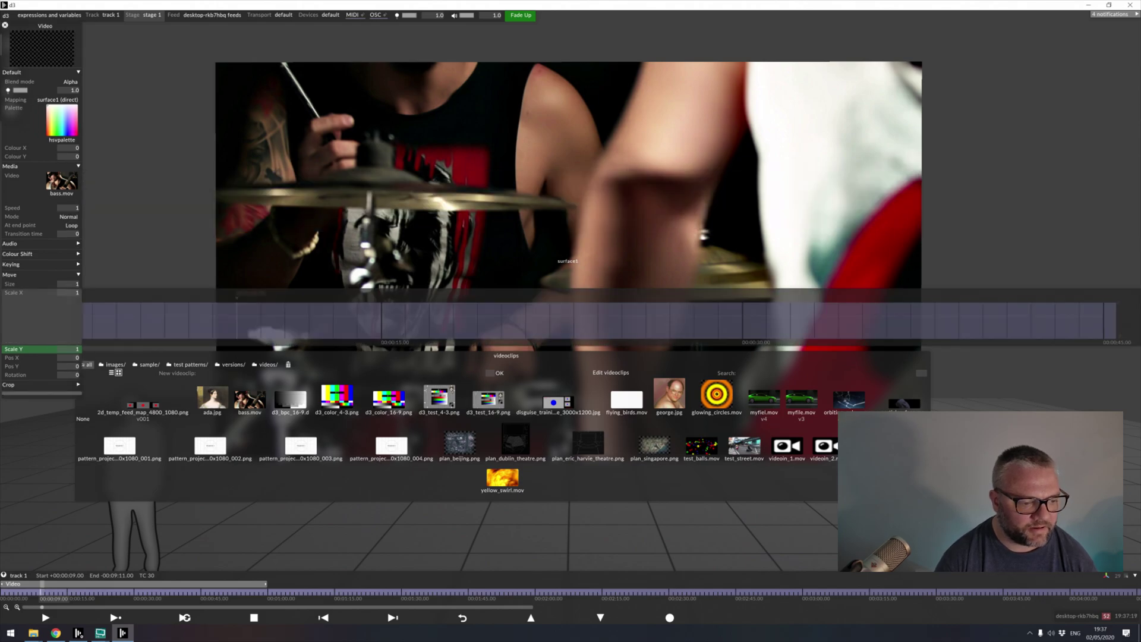
{"action": "scroll", "coordinate": [60, 292], "scroll_direction": "up", "scroll_amount": 5}
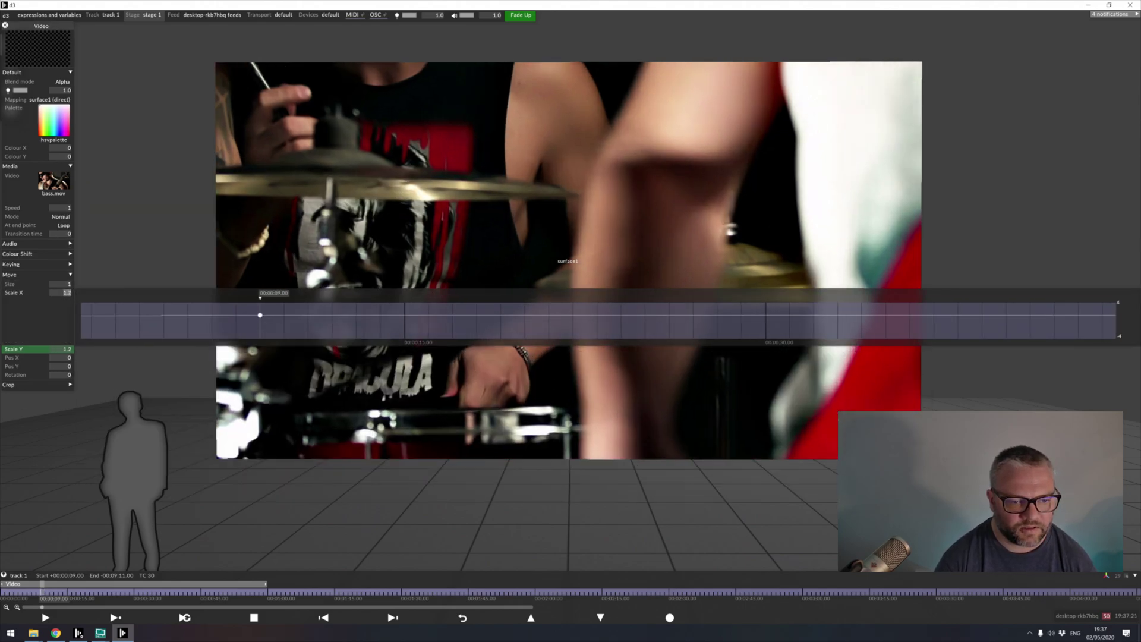
{"action": "right_click", "coordinate": [60, 293]}
{"action": "left_click", "coordinate": [38, 310]}
{"action": "scroll", "coordinate": [60, 292], "scroll_direction": "down", "scroll_amount": 13}
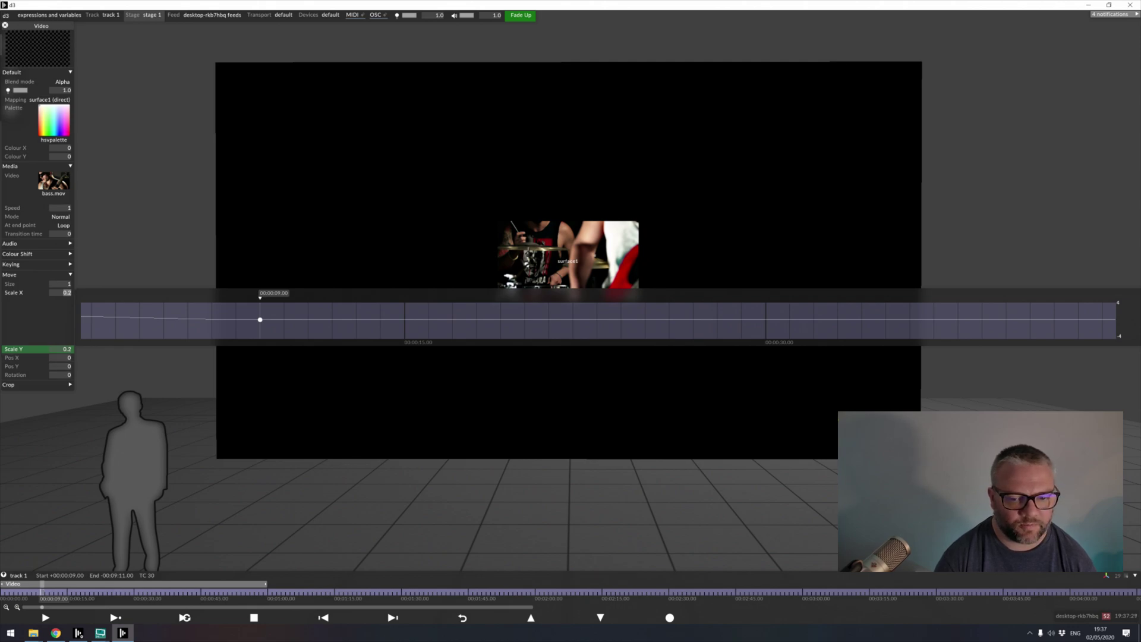
{"action": "scroll", "coordinate": [62, 293], "scroll_direction": "up", "scroll_amount": 7}
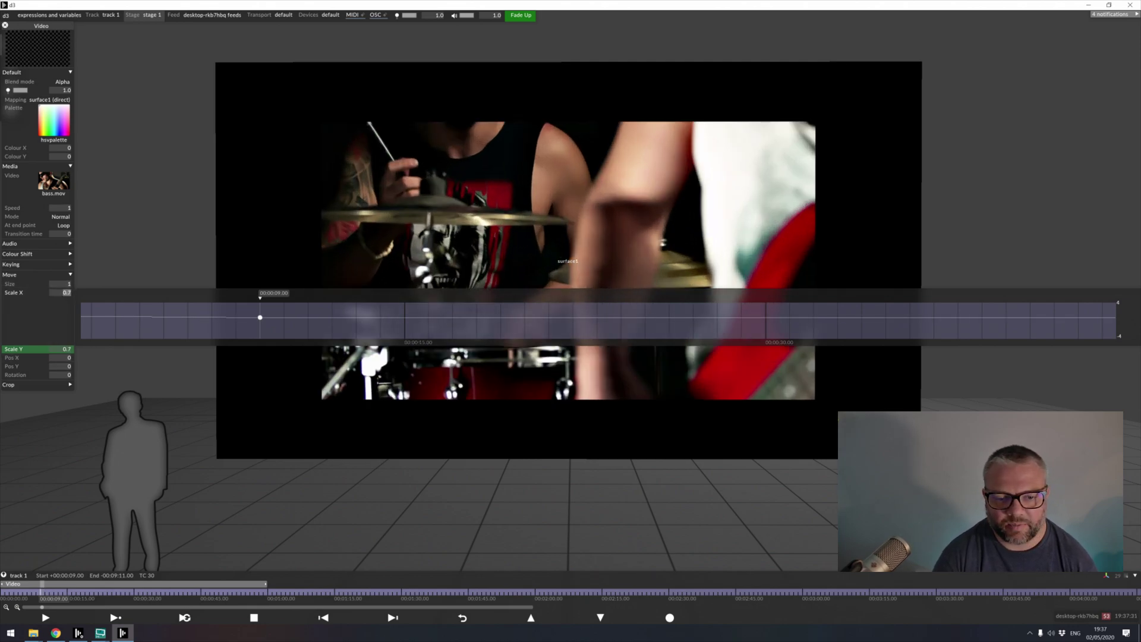
{"action": "left_click_drag", "start_coordinate": [109, 292], "coordinate": [115, 292]}
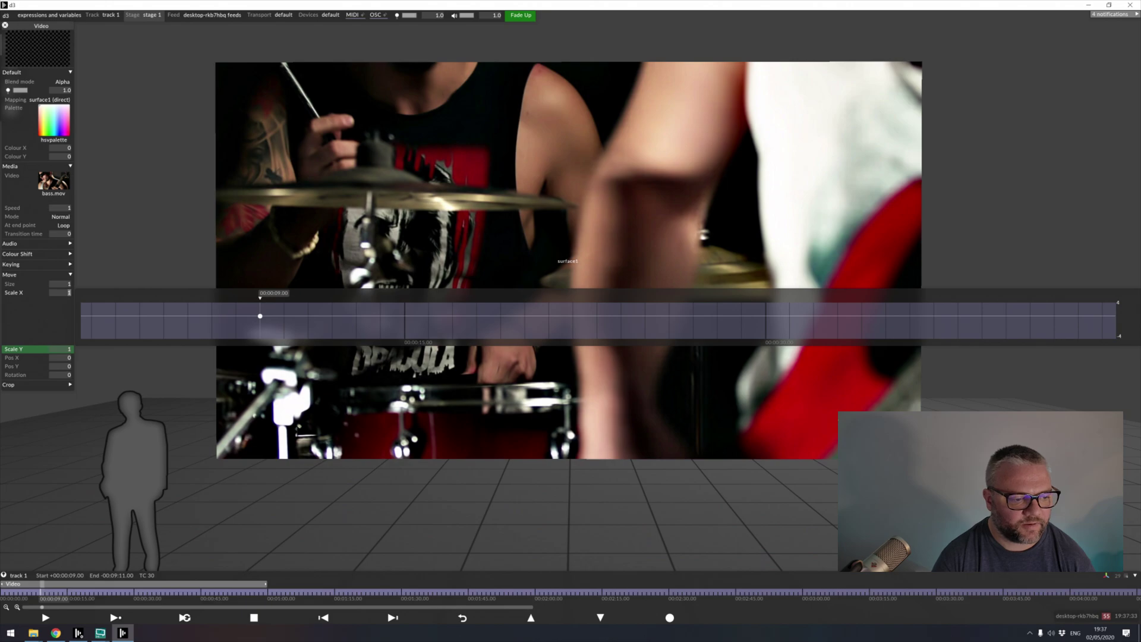
- Try smaller and larger Size values on the Video layer and return Size to 1
{"action": "left_click", "coordinate": [62, 284]}
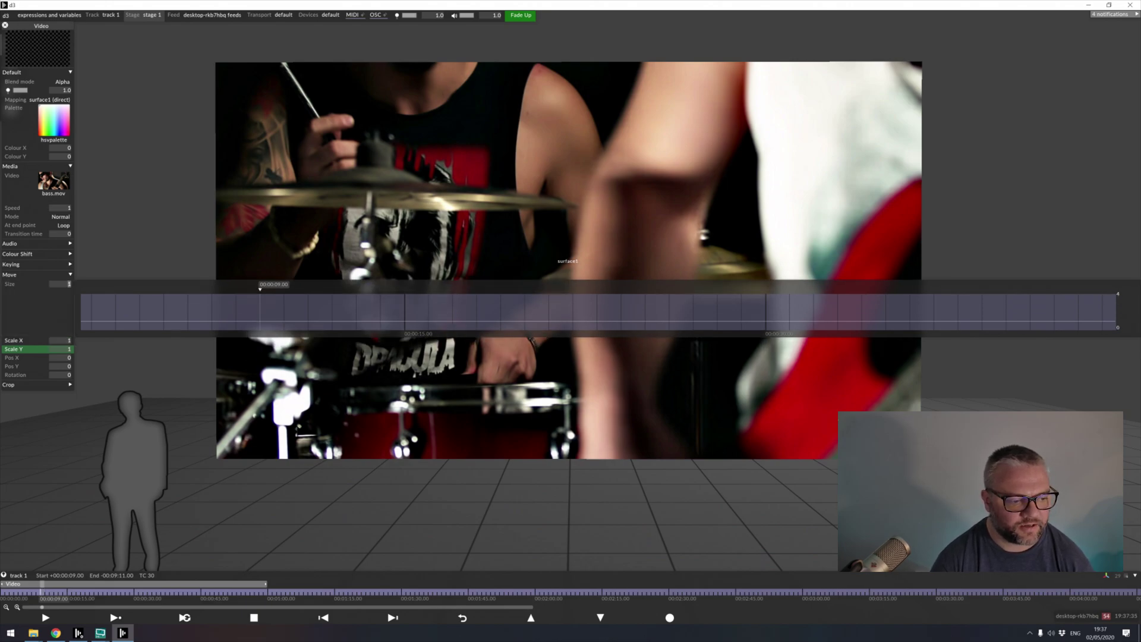
{"action": "scroll", "coordinate": [61, 284], "scroll_direction": "down", "scroll_amount": 5}
{"action": "scroll", "coordinate": [62, 285], "scroll_direction": "up", "scroll_amount": 4}
{"action": "scroll", "coordinate": [62, 284], "scroll_direction": "down", "scroll_amount": 4}
{"action": "scroll", "coordinate": [62, 284], "scroll_direction": "up", "scroll_amount": 4}
{"action": "mouse_move", "coordinate": [63, 284]}
{"action": "left_mouse_down"}
{"action": "mouse_move", "coordinate": [39, 284]}
{"action": "mouse_move", "coordinate": [69, 284]}
{"action": "left_mouse_up"}
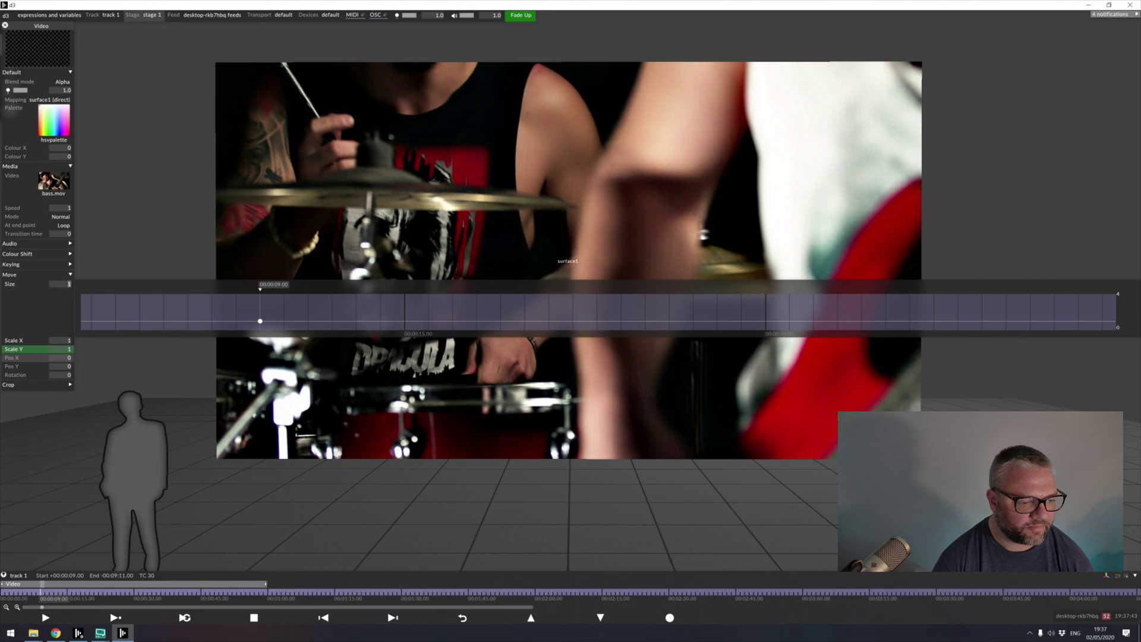
- Examine the expression settings of the Video layer's Scale Y and Scale X properties
{"action": "right_click", "coordinate": [15, 349]}
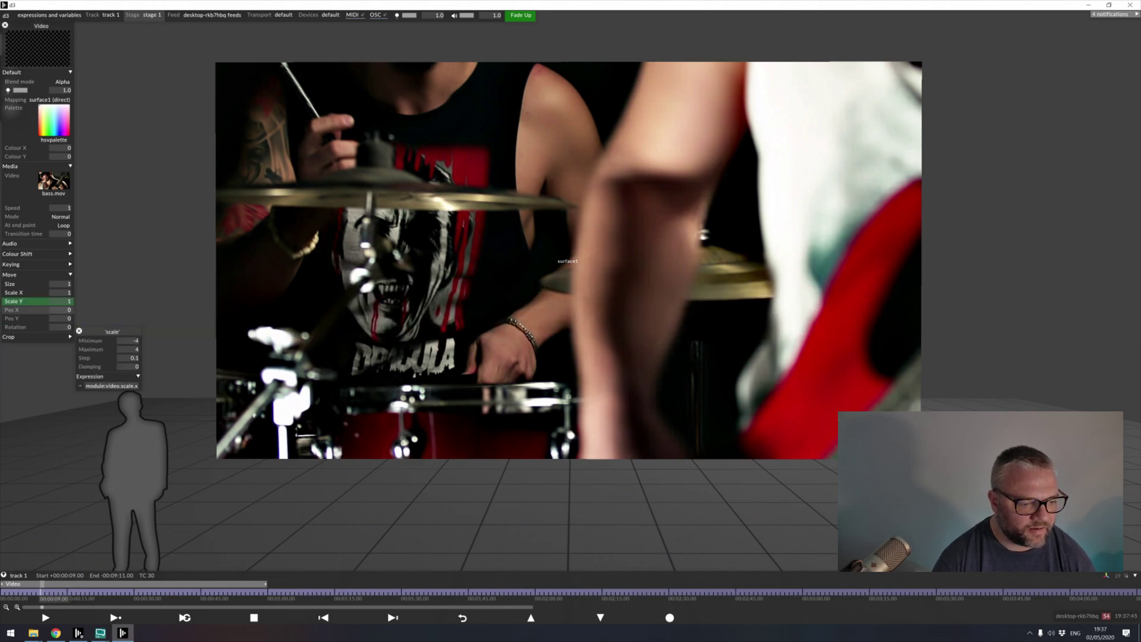
{"action": "left_click_drag", "start_coordinate": [112, 331], "coordinate": [112, 275]}
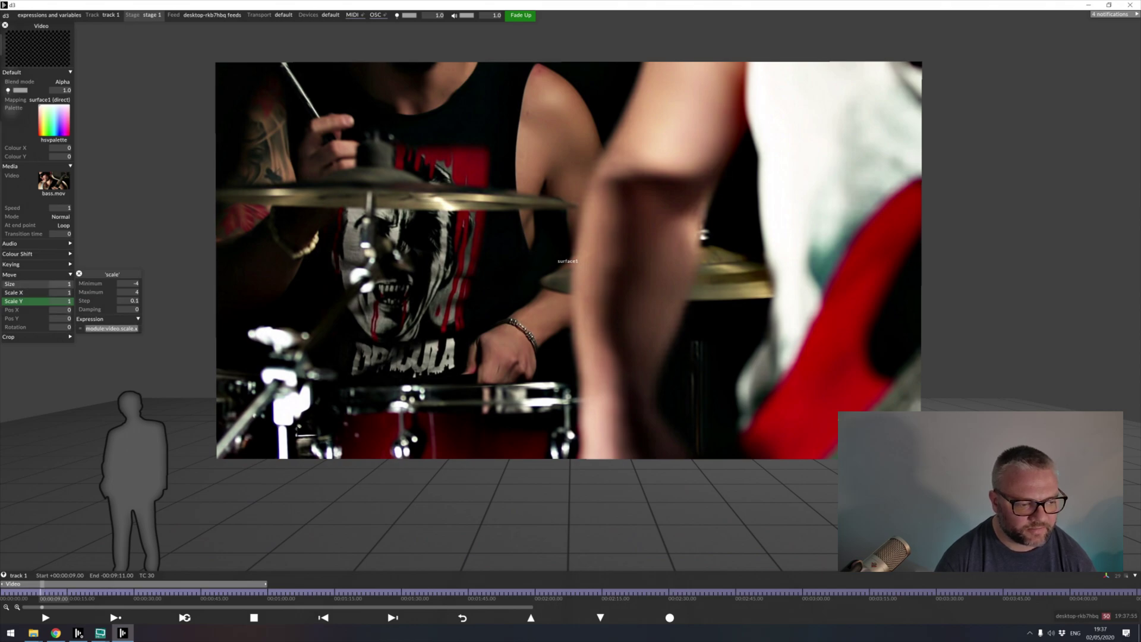
{"action": "left_click", "coordinate": [79, 274]}
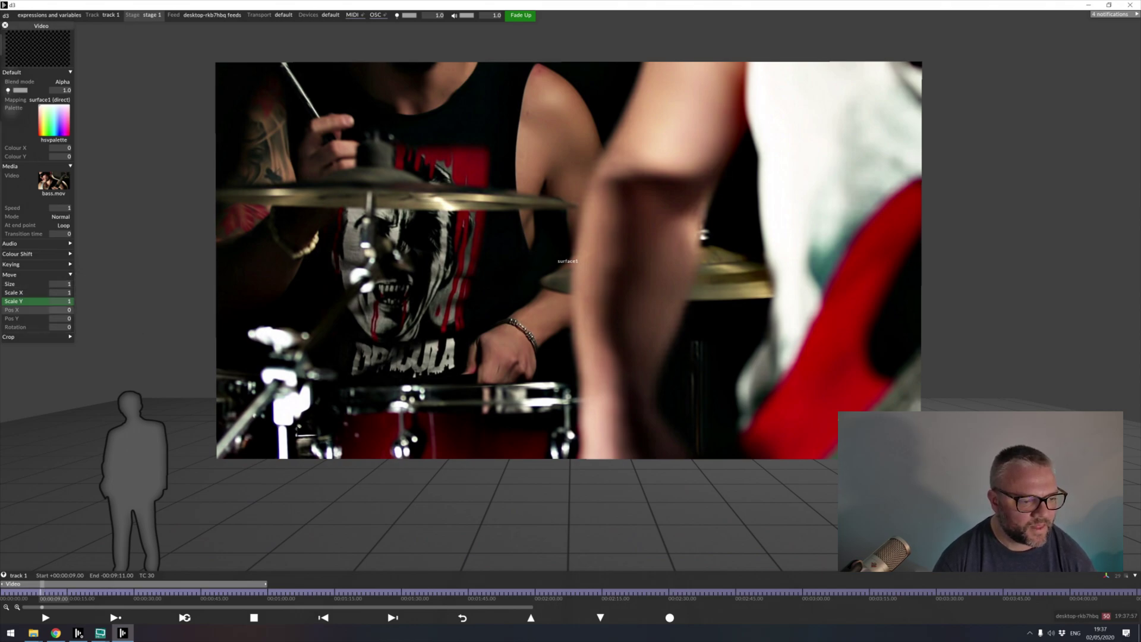
{"action": "right_click", "coordinate": [22, 293]}
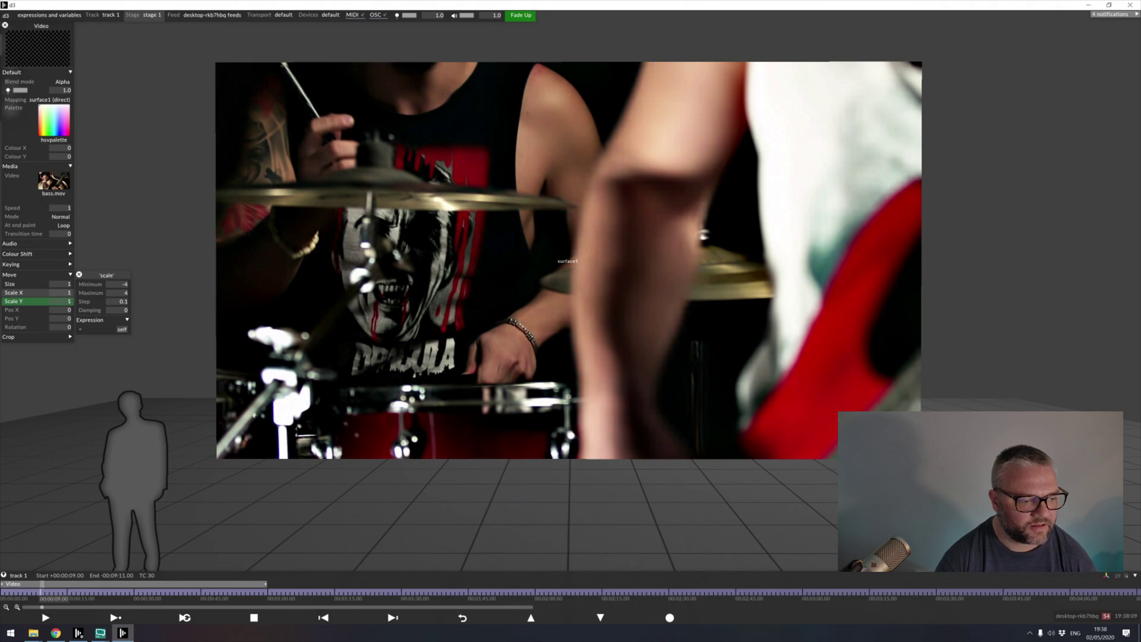
- Replace the Video layer's Scale Y expression with self
{"action": "right_click", "coordinate": [25, 302]}
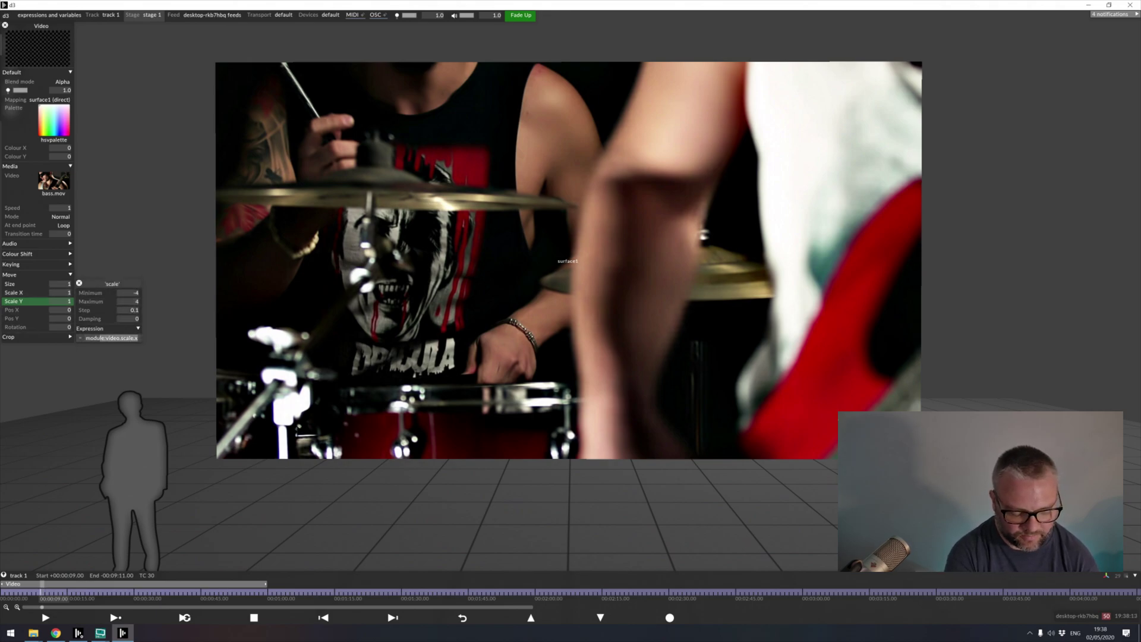
{"action": "type", "text": "self"}
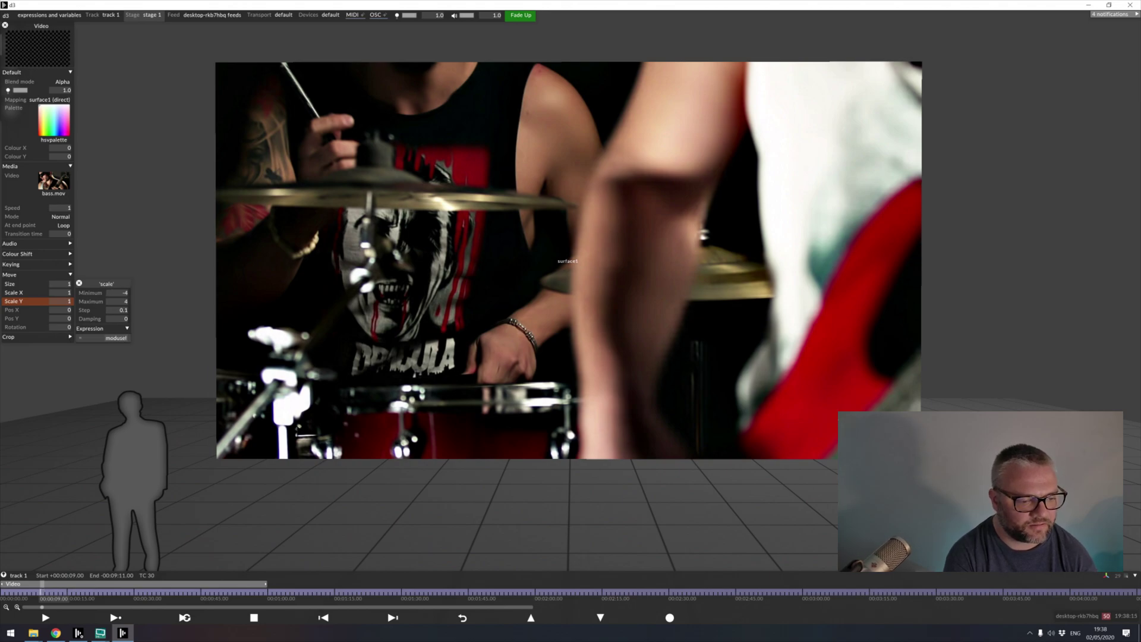
{"action": "key", "text": "BackSpace"}
{"action": "key", "text": "BackSpace"}
{"action": "key", "text": "BackSpace"}
{"action": "key", "text": "BackSpace"}
{"action": "key", "text": "BackSpace"}
{"action": "key", "text": "BackSpace"}
{"action": "key", "text": "BackSpace"}
{"action": "type", "text": "self"}
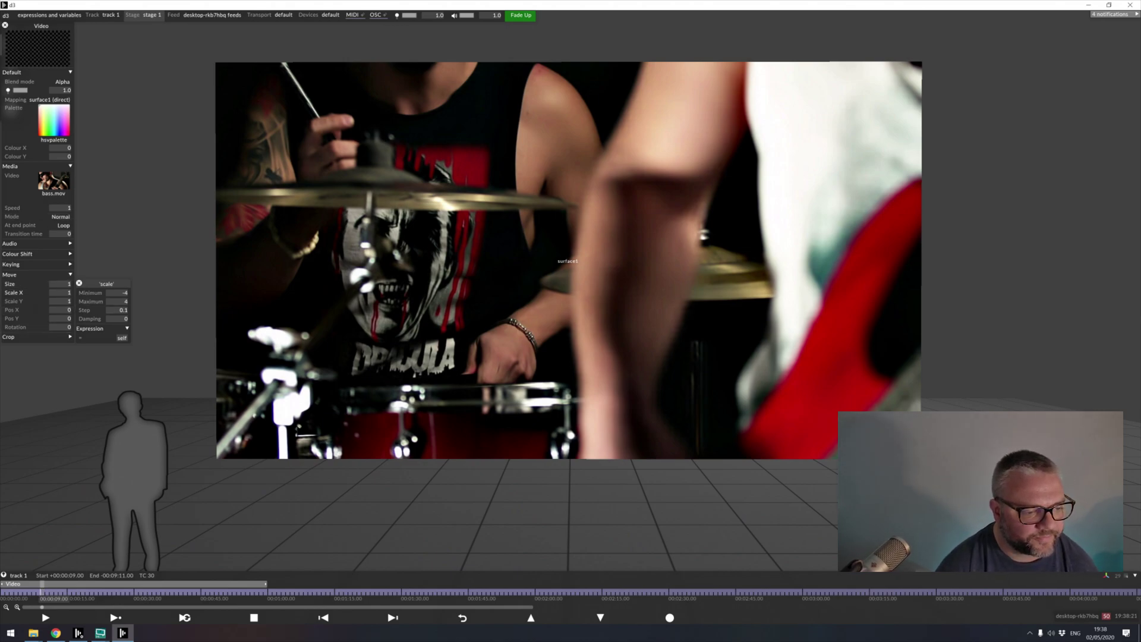
{"action": "key", "text": "Escape"}
- Try to duplicate the surface1 projection surface under the name surface2
{"action": "scroll", "coordinate": [569, 285], "scroll_direction": "down", "scroll_amount": 5}
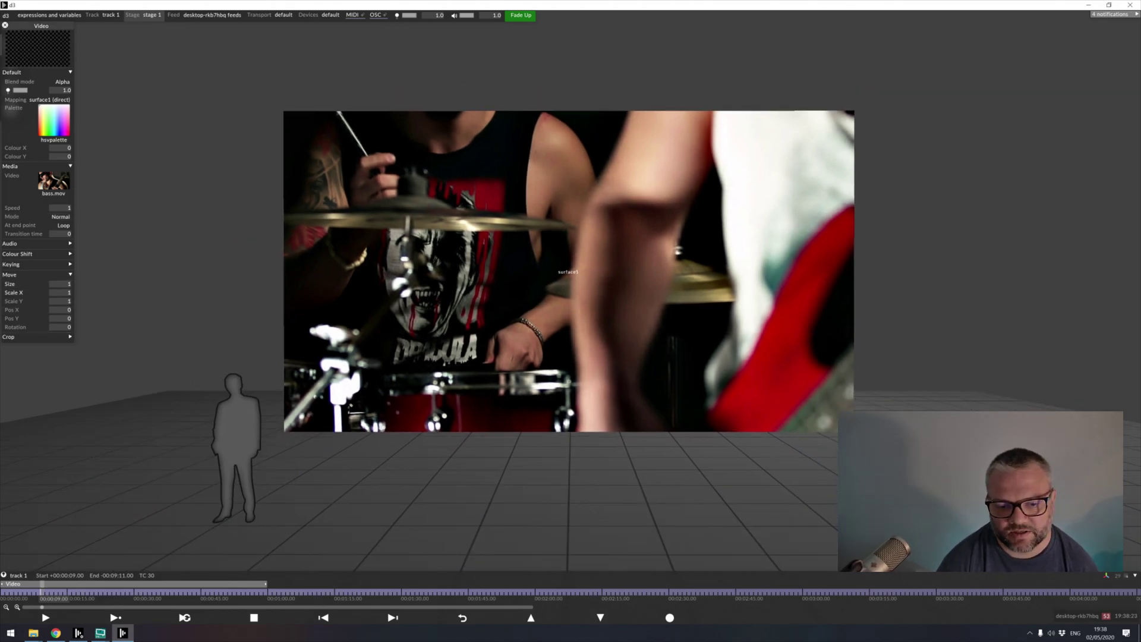
{"action": "middle_click_drag", "start_coordinate": [569, 286], "coordinate": [394, 279]}
{"action": "right_click", "coordinate": [397, 283]}
{"action": "right_click", "coordinate": [453, 228]}
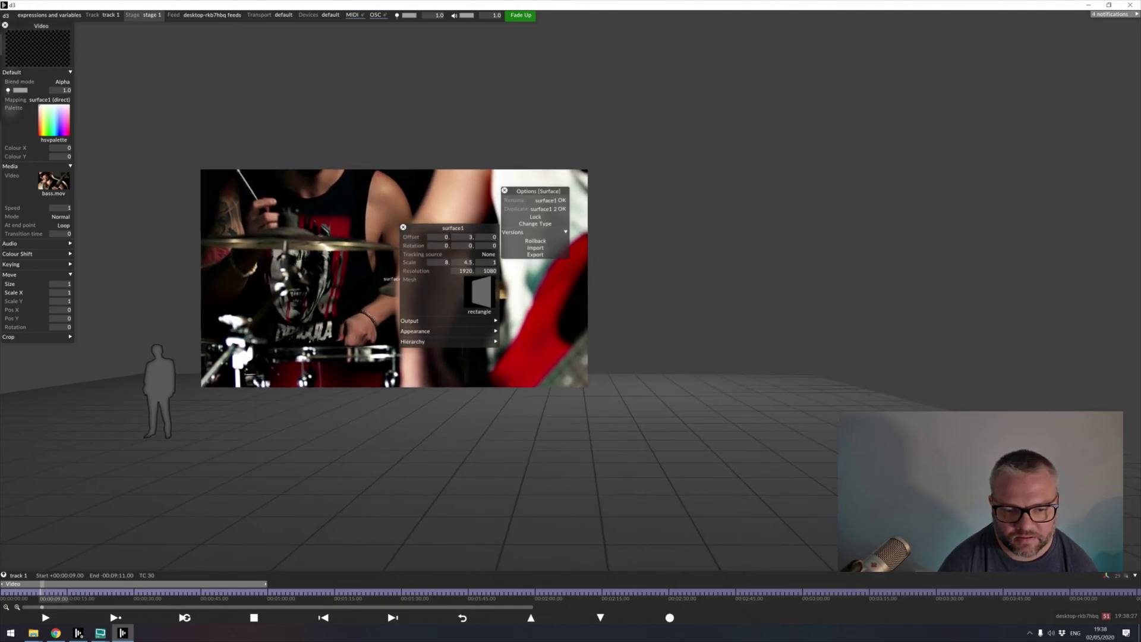
{"action": "key", "text": "BackSpace"}
{"action": "key", "text": "BackSpace"}
{"action": "key", "text": "BackSpace"}
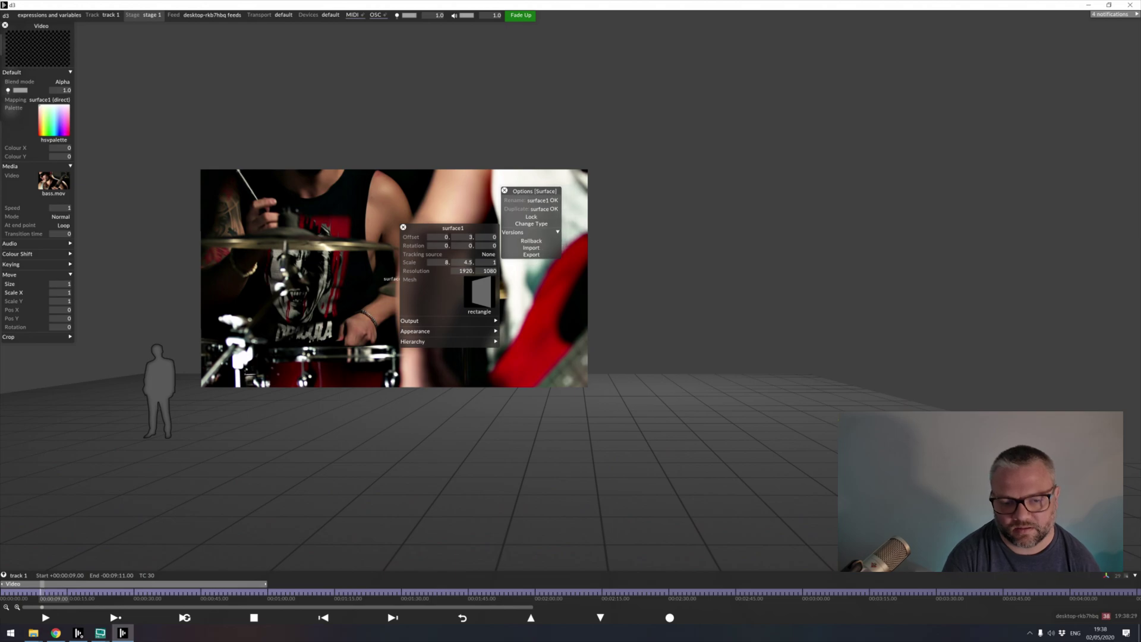
{"action": "type", "text": "2"}
{"action": "key", "text": "Return"}
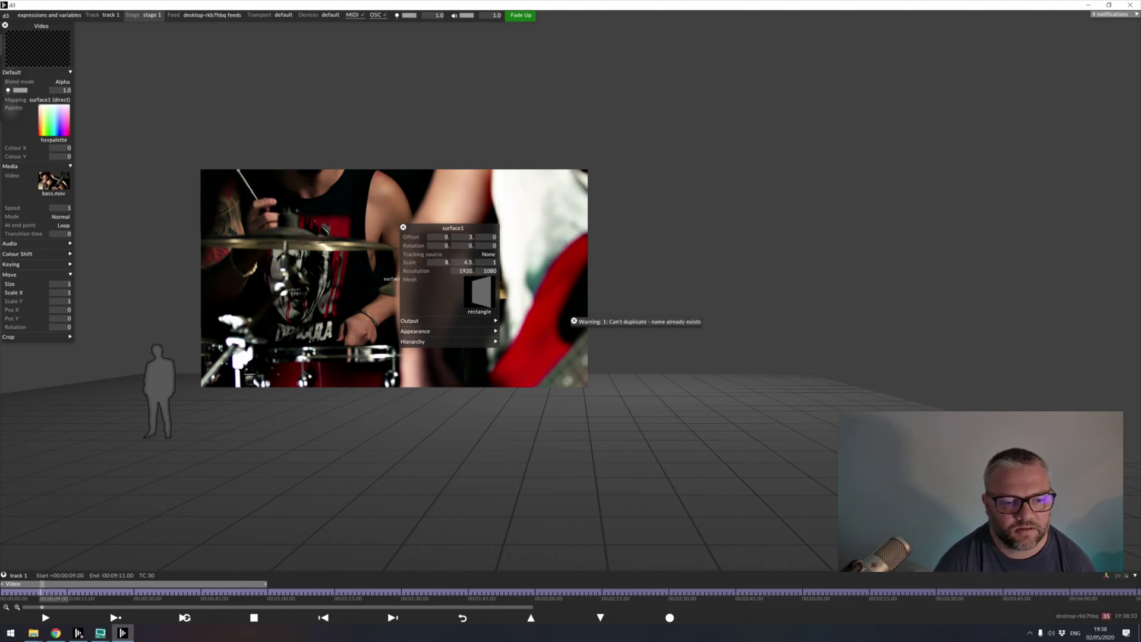
{"action": "left_click", "coordinate": [403, 227]}
- Add the existing surface2 to stage 1's list of projection surfaces
{"action": "right_click", "coordinate": [145, 15]}
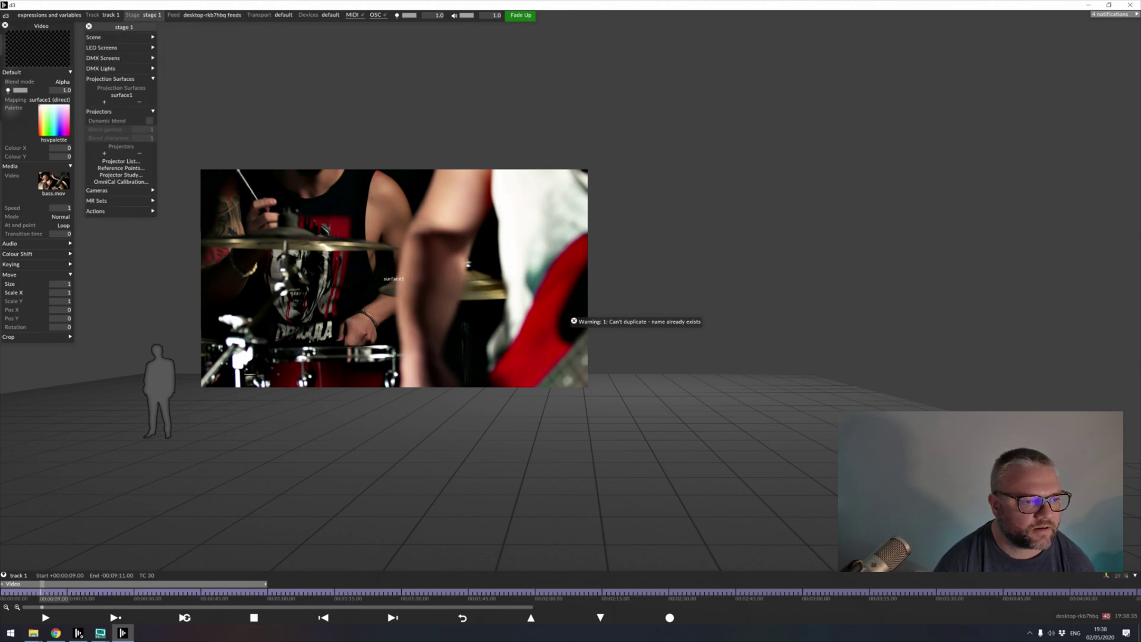
{"action": "left_click", "coordinate": [104, 103]}
{"action": "left_click", "coordinate": [245, 116]}
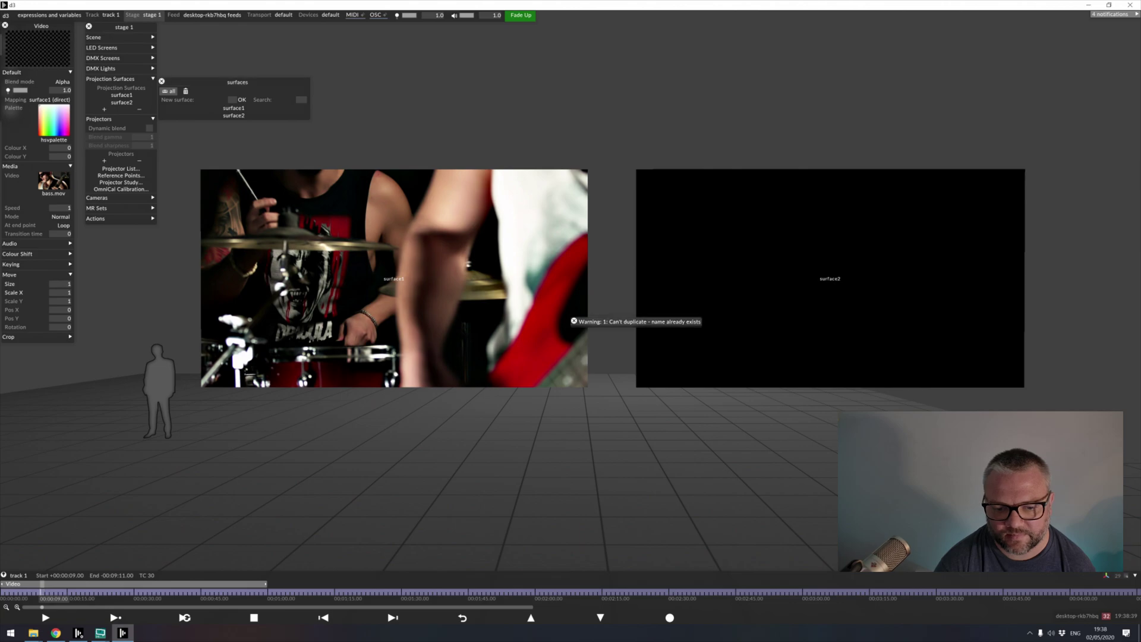
{"action": "left_click", "coordinate": [162, 81]}
{"action": "left_click", "coordinate": [88, 26]}
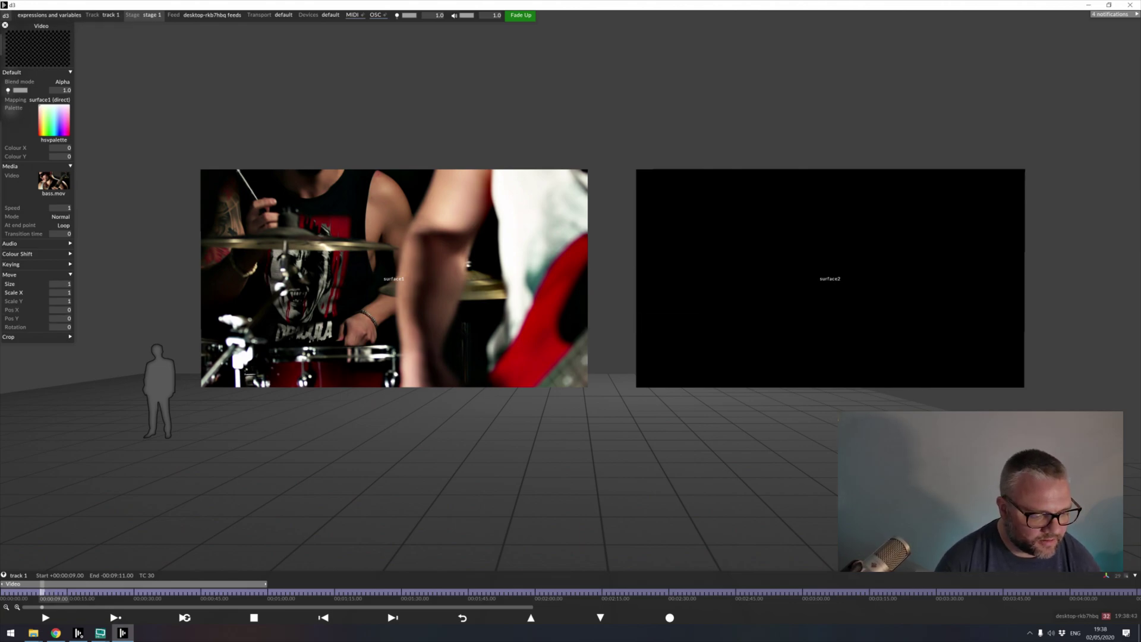
- Duplicate the Video layer on track 1 and close the layer editor
{"action": "key", "text": "Escape"}
{"action": "left_click", "coordinate": [64, 584]}
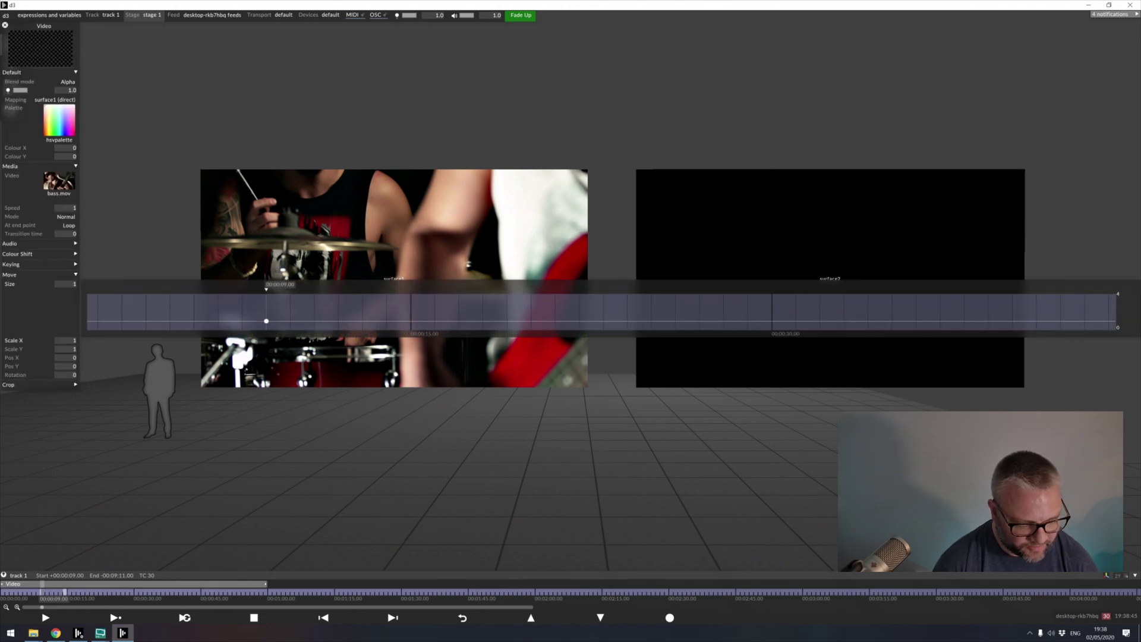
{"action": "key", "text": "ctrl+d"}
{"action": "key", "text": "Escape"}
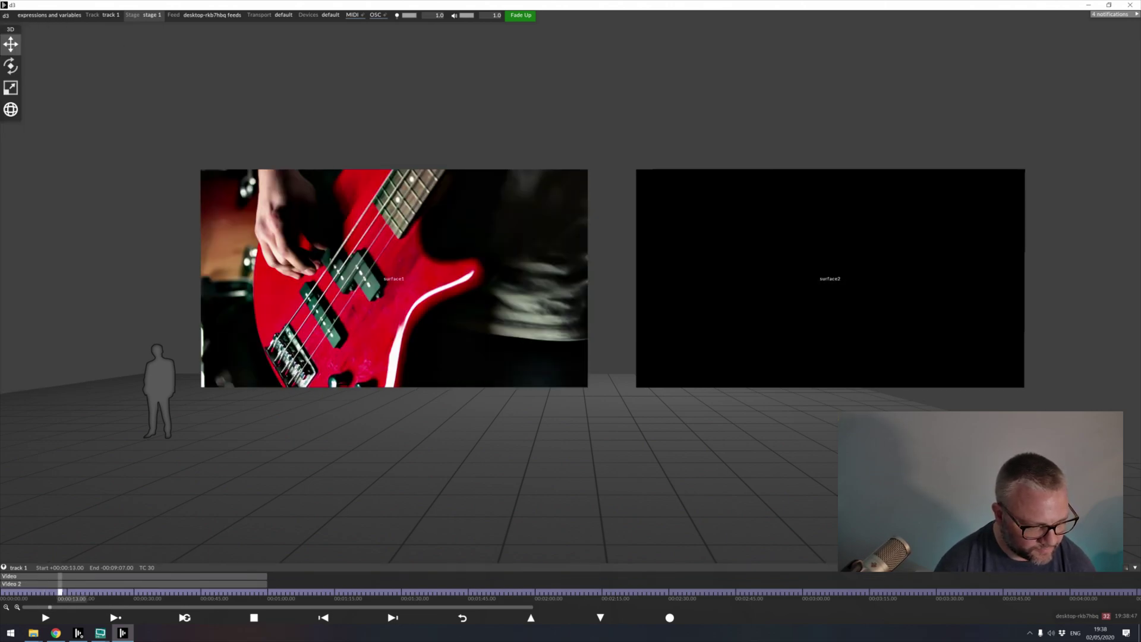
- Return to the start of the track and set the Video 2 layer's mapping to surface2 (direct)
{"action": "left_click", "coordinate": [253, 617]}
{"action": "left_click", "coordinate": [323, 617]}
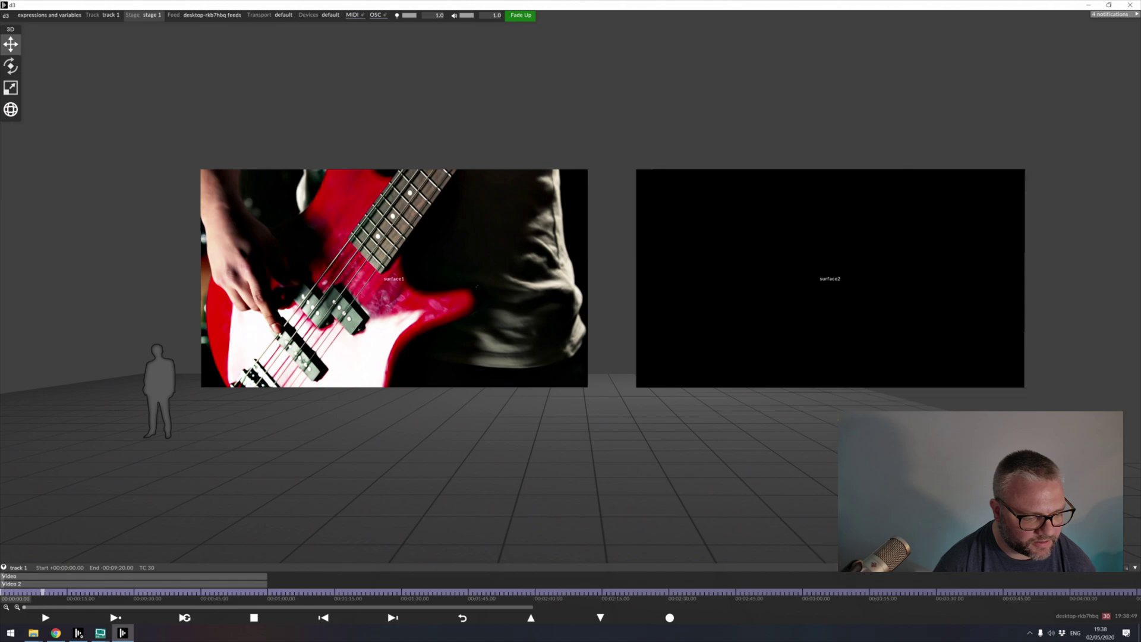
{"action": "left_click", "coordinate": [42, 585]}
{"action": "left_click", "coordinate": [52, 100]}
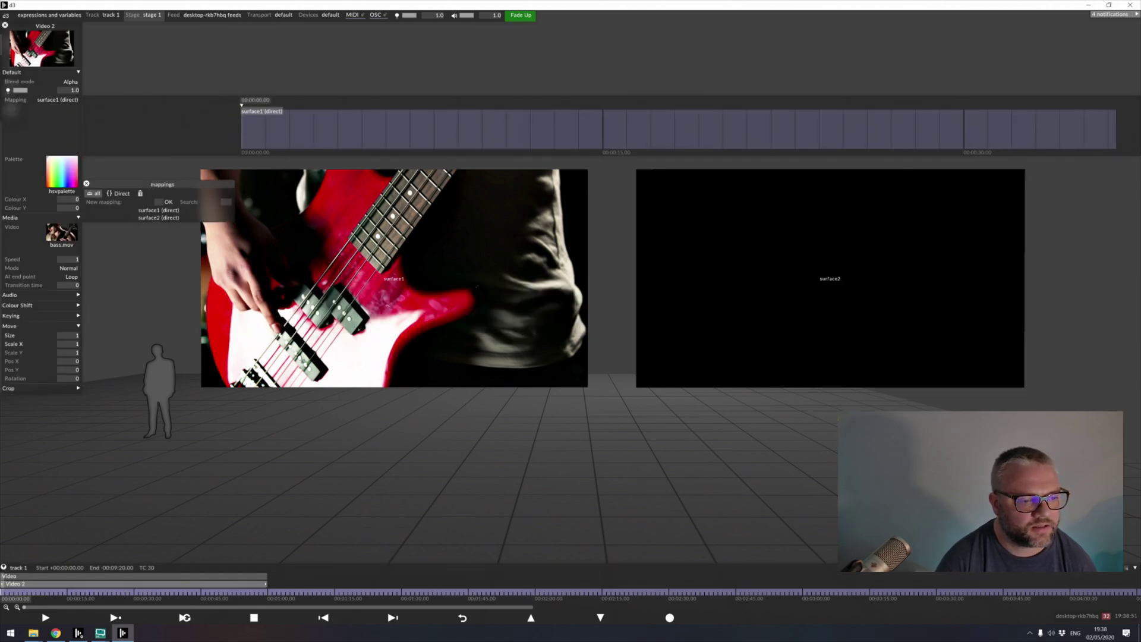
{"action": "left_click", "coordinate": [154, 217]}
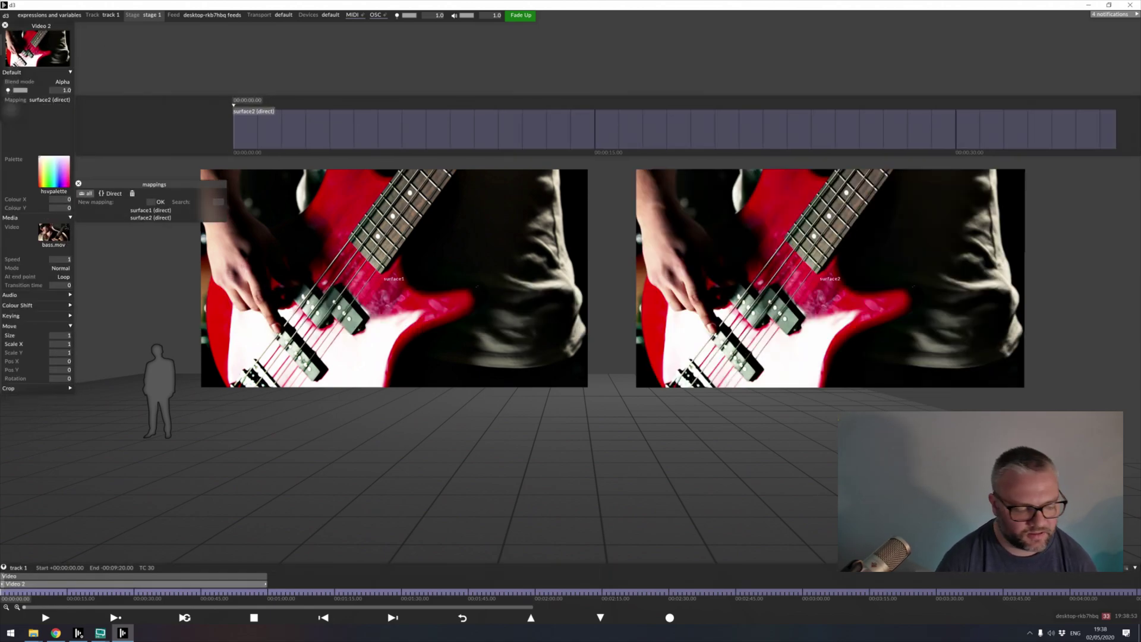
{"action": "left_click", "coordinate": [41, 584]}
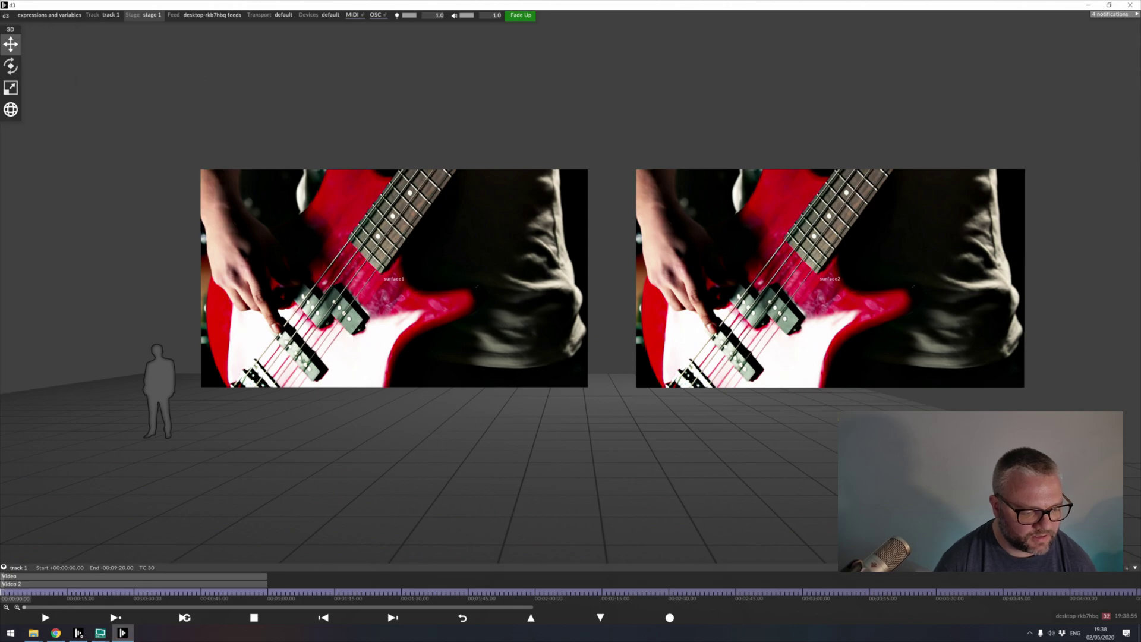
- Set the Video 2 layer's clip to orbiting_galaxy.mov, close its editor and stop playback
{"action": "left_click", "coordinate": [238, 584]}
{"action": "left_click", "coordinate": [52, 234]}
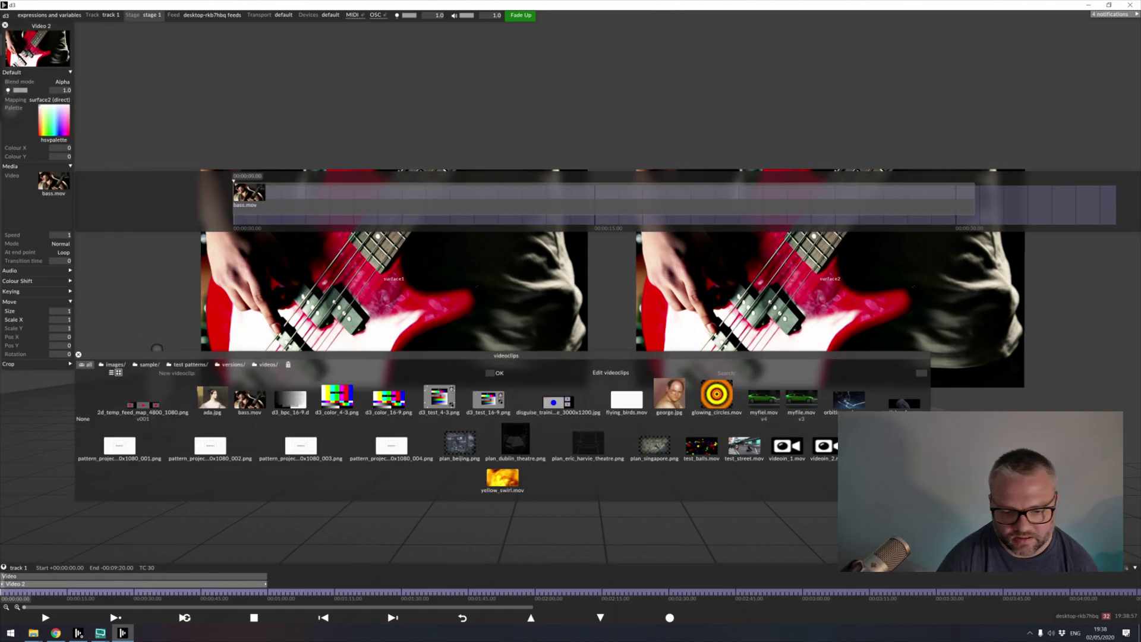
{"action": "left_click", "coordinate": [849, 401]}
{"action": "left_click", "coordinate": [256, 584]}
{"action": "left_click", "coordinate": [254, 618]}
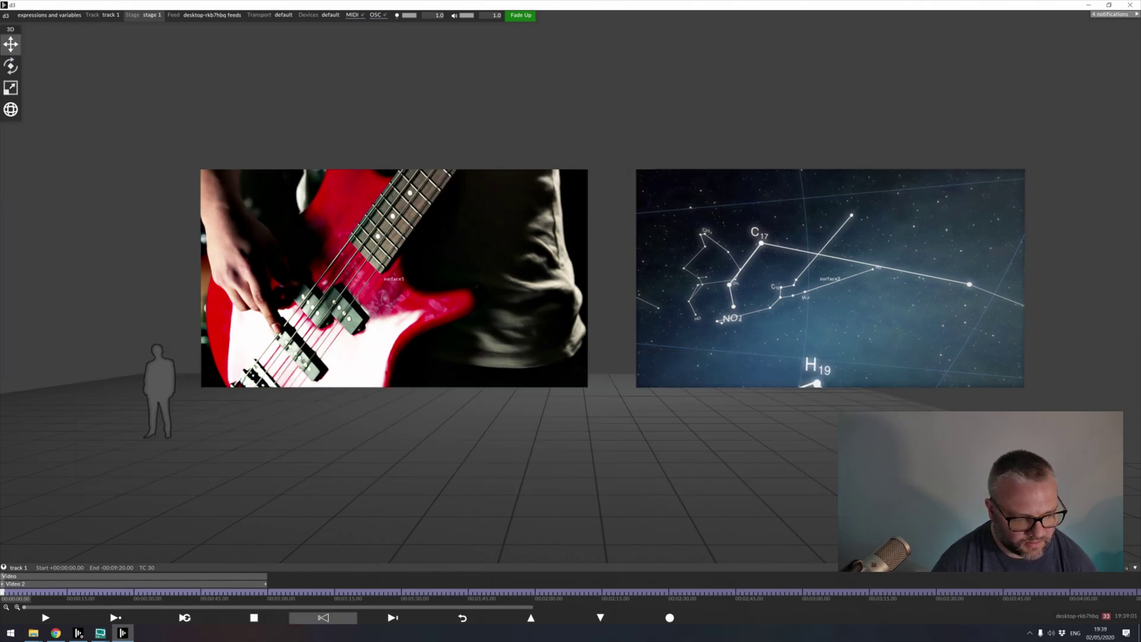
- Place the Video and Video 2 layer editors side by side and link Video 2's brightness to the Video layer's brightness with an arrow
{"action": "left_click", "coordinate": [14, 576]}
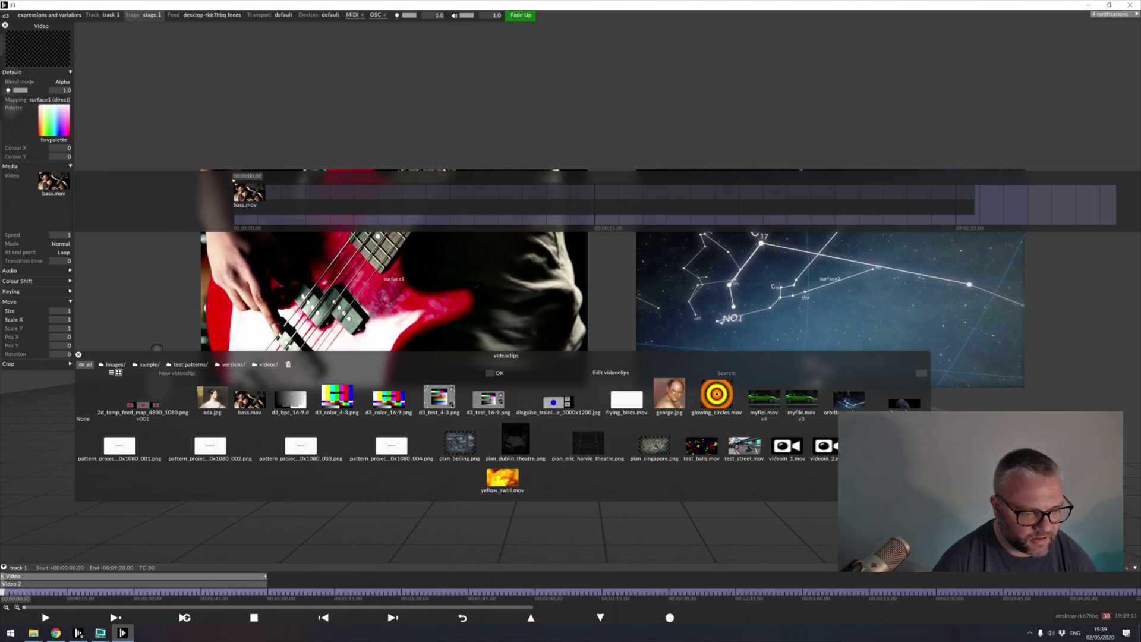
{"action": "left_click", "coordinate": [78, 355]}
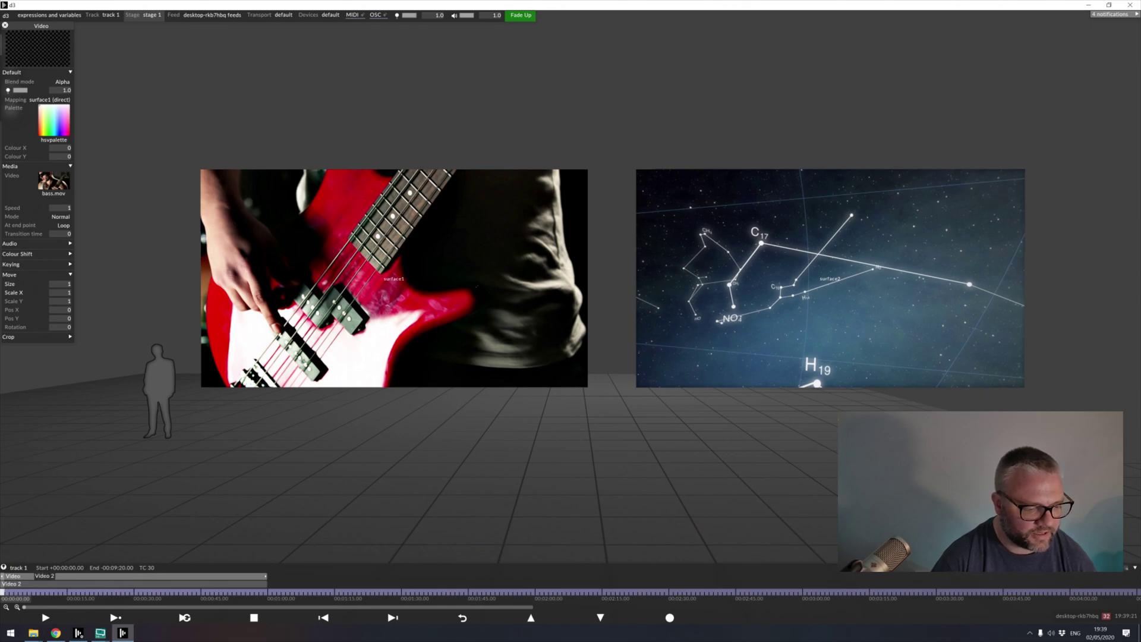
{"action": "left_click", "coordinate": [31, 584]}
{"action": "left_click_drag", "start_coordinate": [37, 24], "coordinate": [76, 23]}
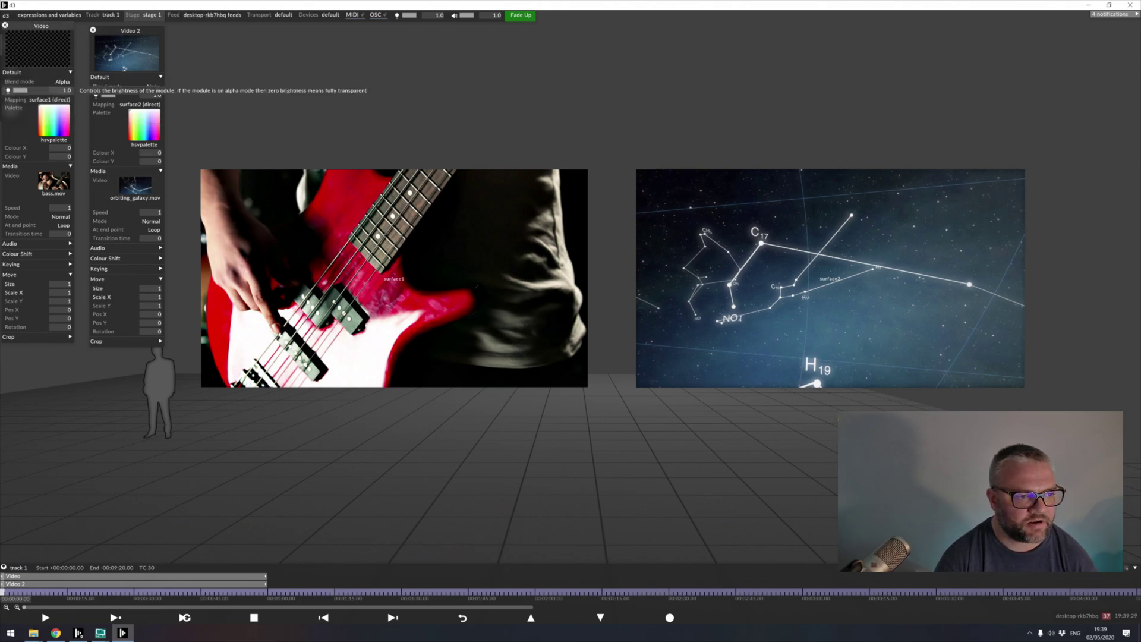
{"action": "left_click_drag", "start_coordinate": [35, 90], "coordinate": [128, 95]}
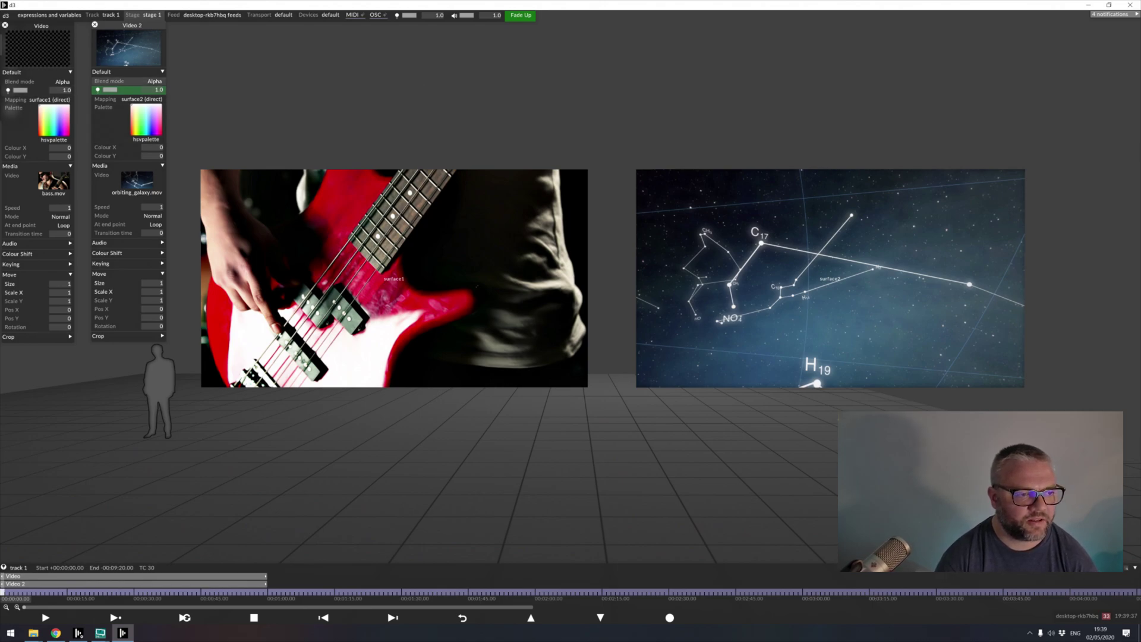
- Test the link by lowering the Video layer's brightness to 0.32 and raising it back to 1.0
{"action": "left_click", "coordinate": [37, 91]}
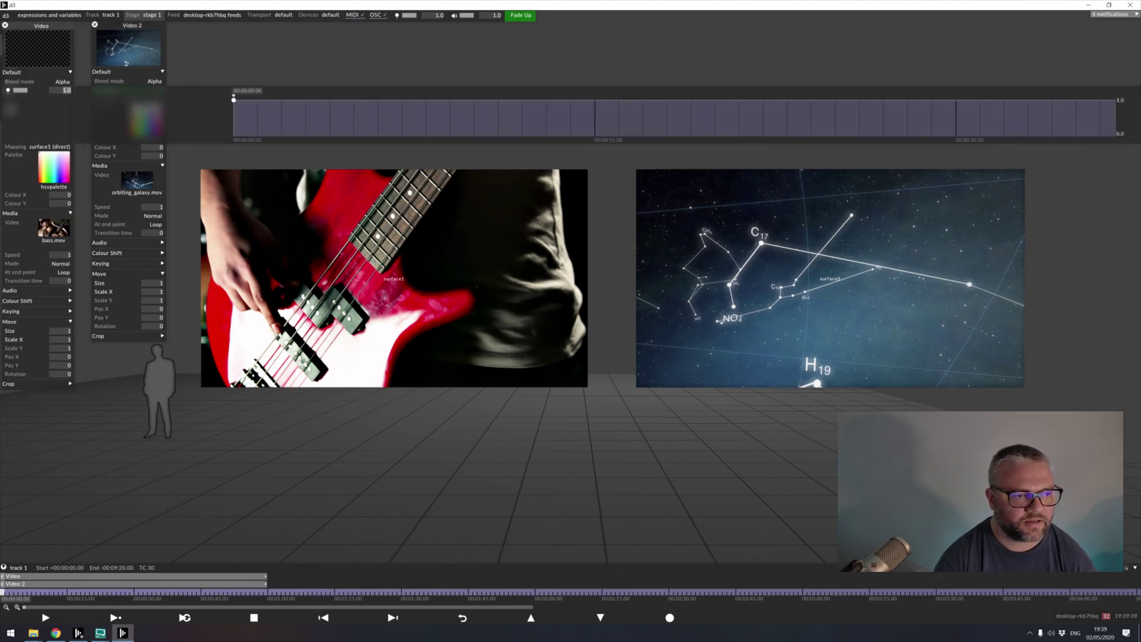
{"action": "left_click_drag", "start_coordinate": [41, 26], "coordinate": [45, 77]}
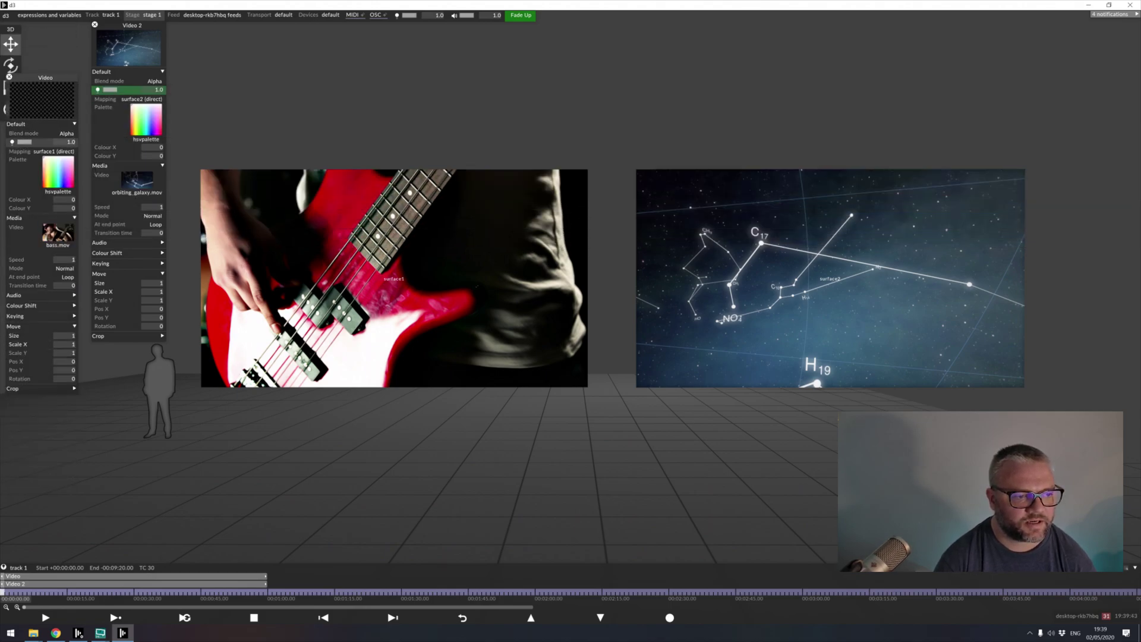
{"action": "scroll", "coordinate": [71, 143], "scroll_direction": "down", "scroll_amount": 20}
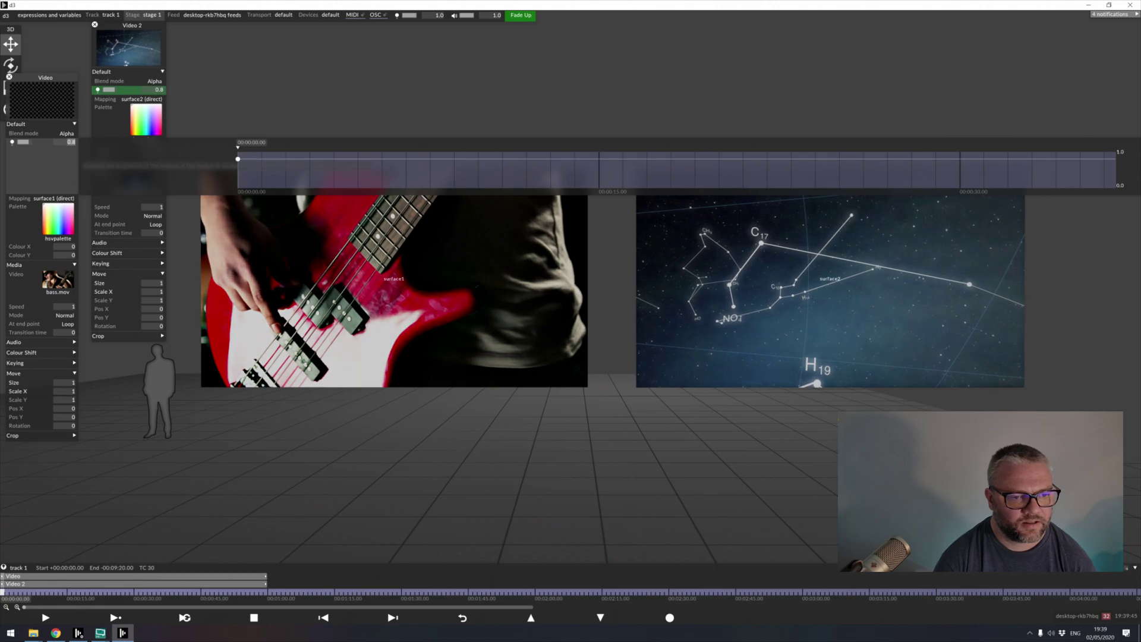
{"action": "scroll", "coordinate": [70, 144], "scroll_direction": "down", "scroll_amount": 20}
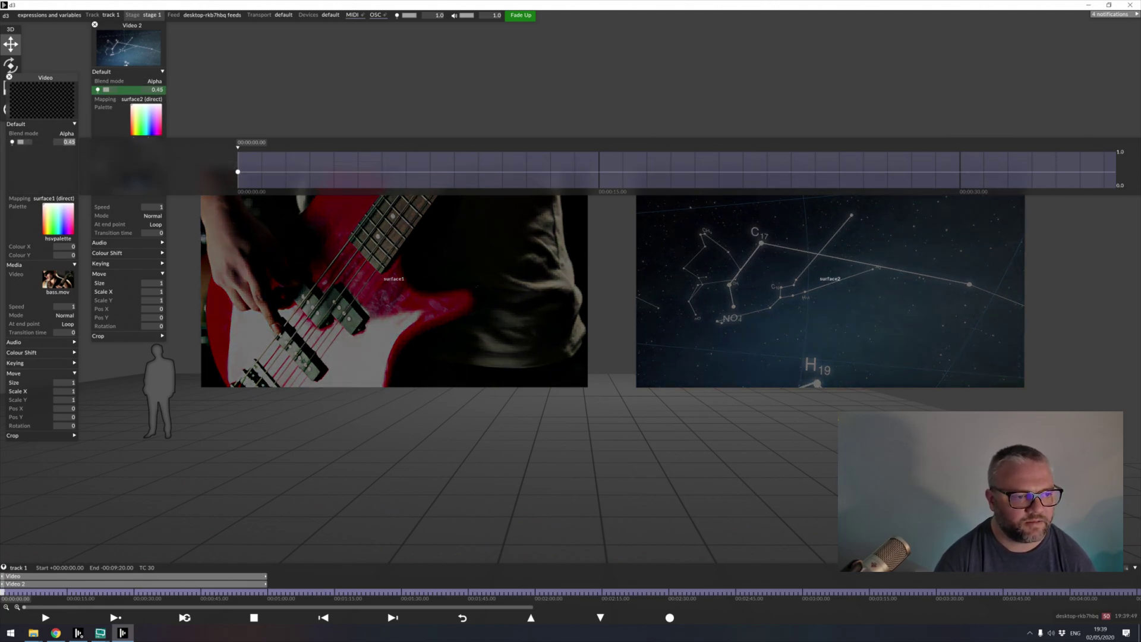
{"action": "scroll", "coordinate": [70, 144], "scroll_direction": "down", "scroll_amount": 11}
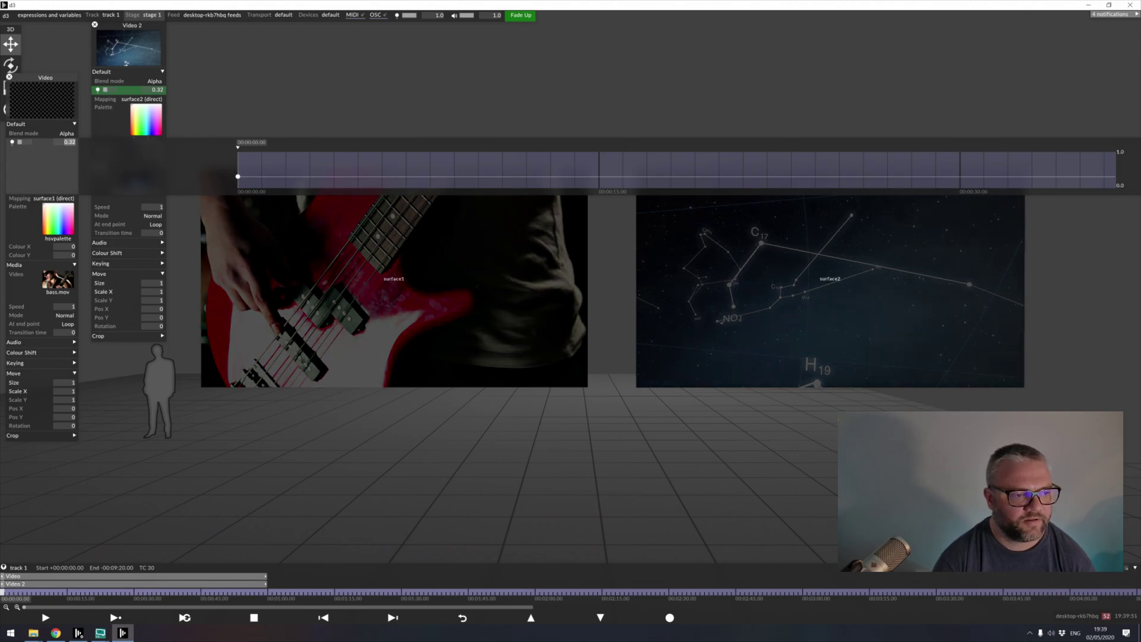
{"action": "scroll", "coordinate": [70, 143], "scroll_direction": "up", "scroll_amount": 2}
{"action": "scroll", "coordinate": [70, 144], "scroll_direction": "up", "scroll_amount": 20}
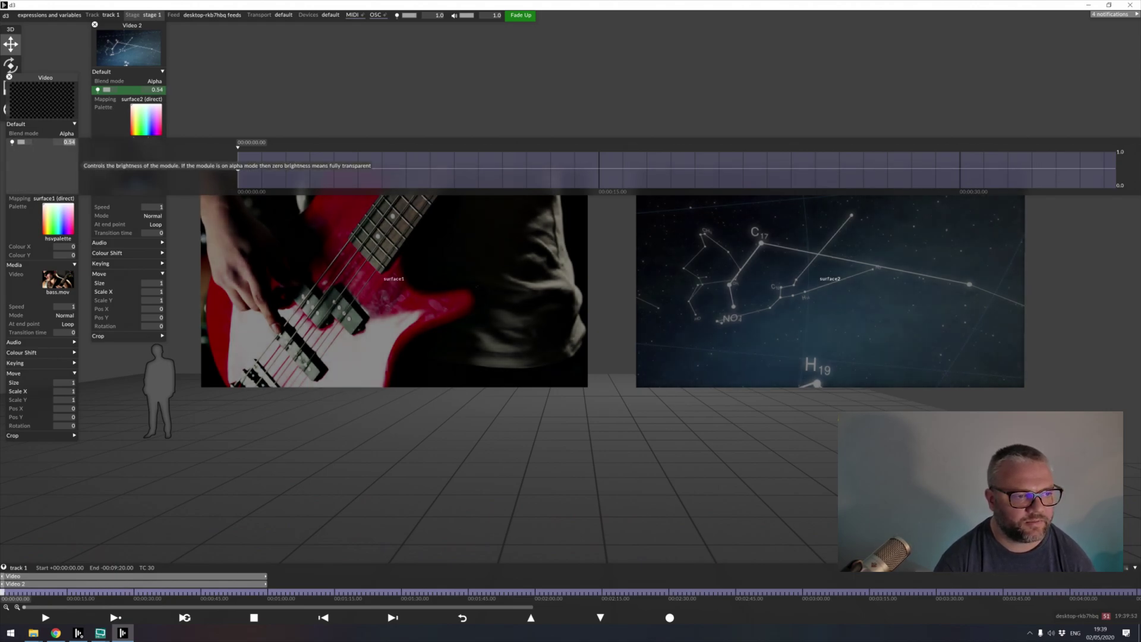
{"action": "left_click_drag", "start_coordinate": [68, 142], "coordinate": [72, 142]}
{"action": "left_click", "coordinate": [14, 142]}
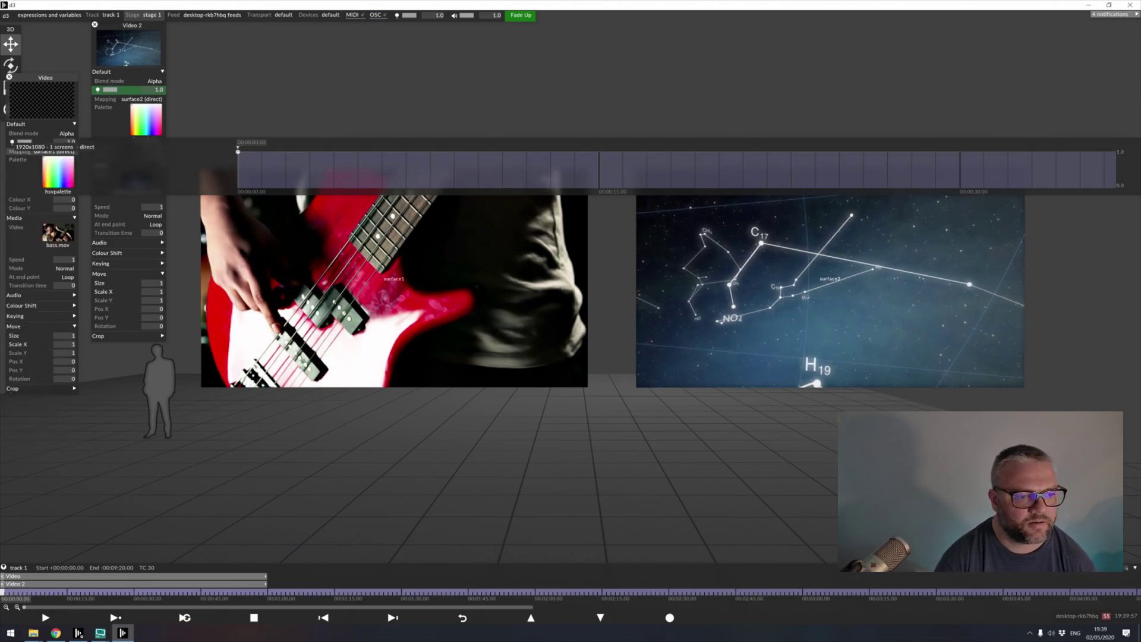
- Keyframe the Video layer's brightness alternating between 0 and 1 every two seconds up to 10 s, and play it from the start
{"action": "left_click", "coordinate": [14, 142]}
{"action": "left_click_drag", "start_coordinate": [242, 152], "coordinate": [334, 188]}
{"action": "key", "text": "Right"}
{"action": "left_click_drag", "start_coordinate": [62, 142], "coordinate": [72, 142]}
{"action": "left_click_drag", "start_coordinate": [435, 152], "coordinate": [419, 187]}
{"action": "key", "text": "Right"}
{"action": "left_click_drag", "start_coordinate": [61, 142], "coordinate": [72, 142]}
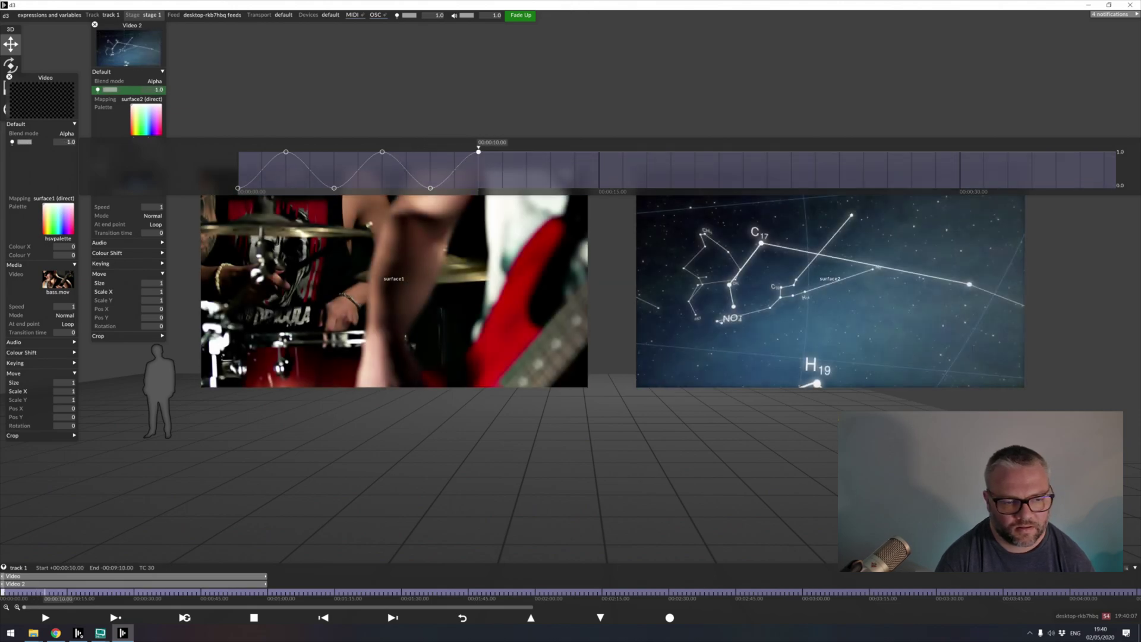
{"action": "left_click", "coordinate": [3, 593]}
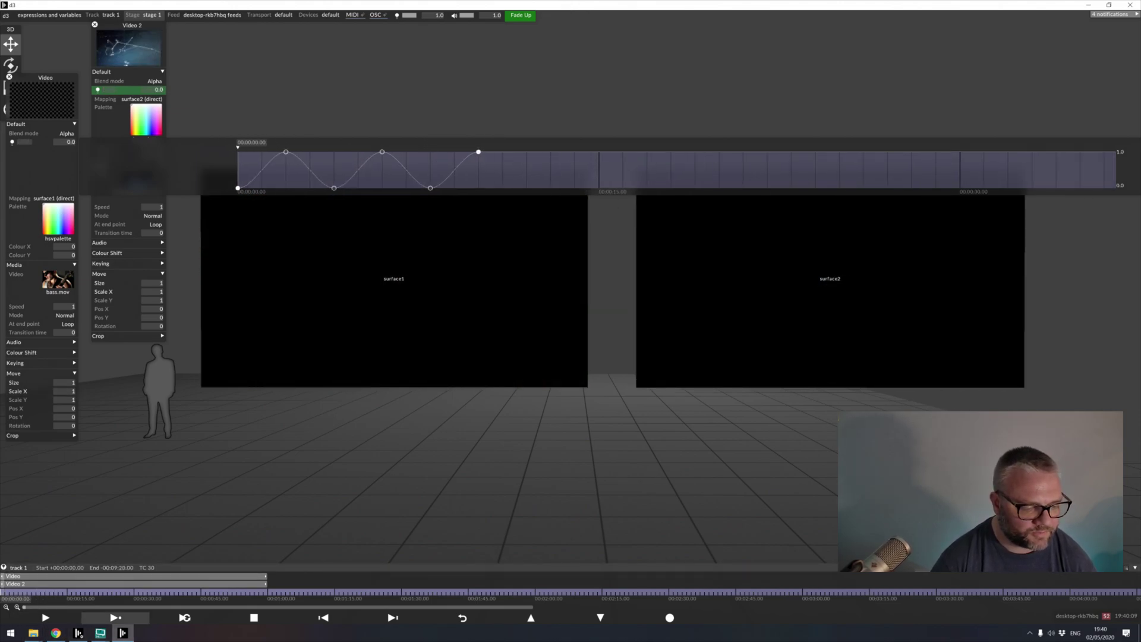
{"action": "left_click", "coordinate": [115, 618]}
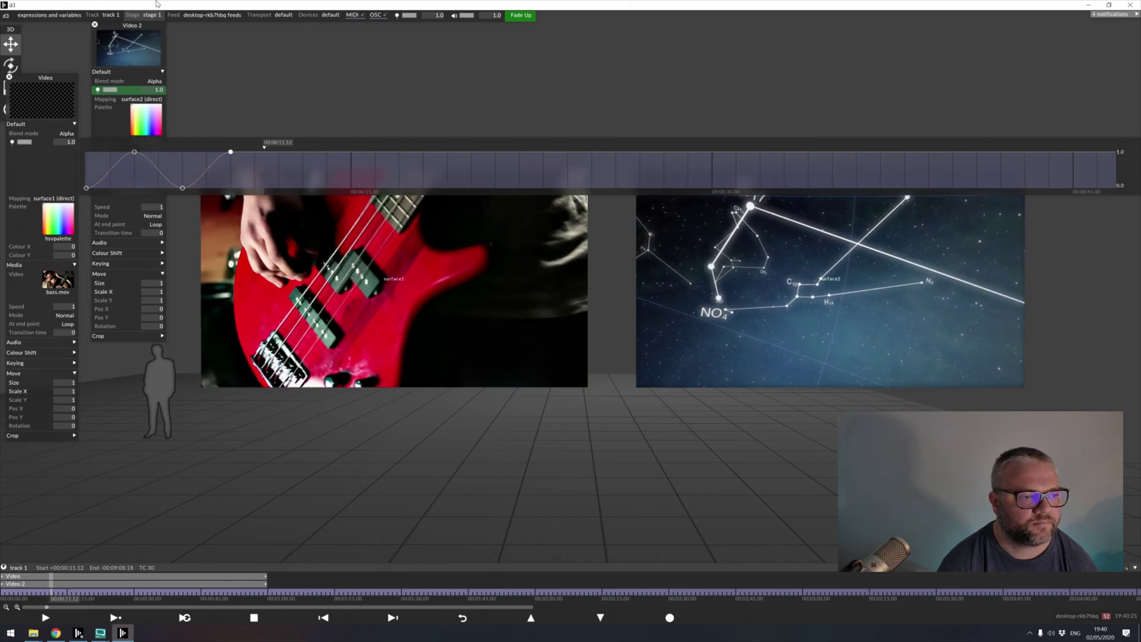
- Break the brightness link by setting Video 2's brightness expression to self, and close its editor
{"action": "left_click_drag", "start_coordinate": [46, 78], "coordinate": [180, 39]}
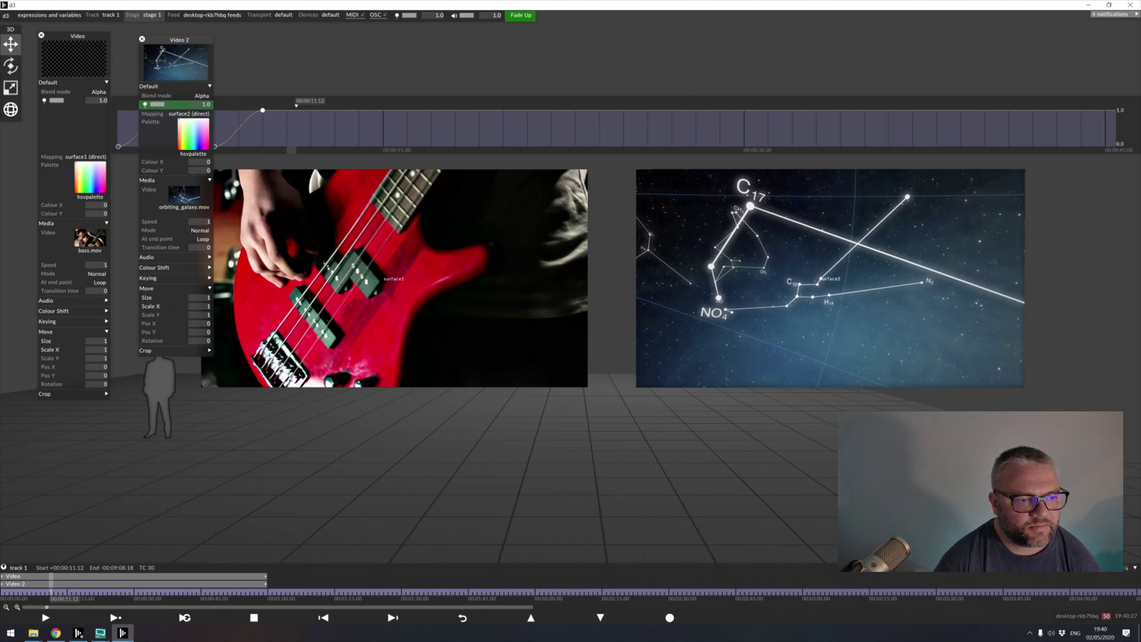
{"action": "right_click", "coordinate": [176, 104]}
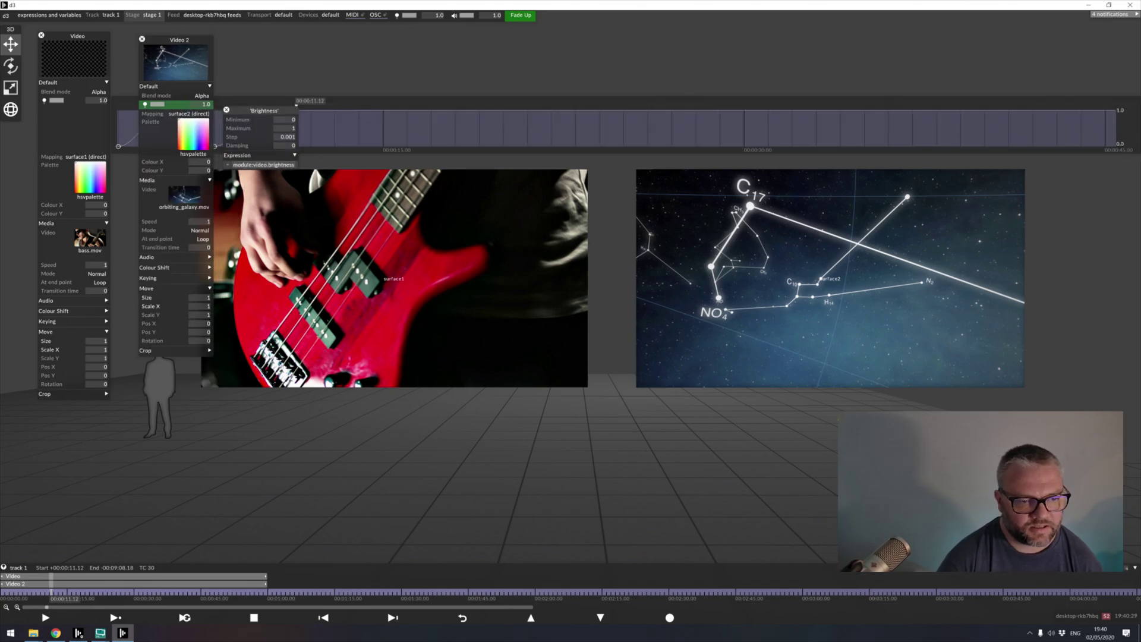
{"action": "type", "text": "self"}
{"action": "key", "text": "Return"}
{"action": "key", "text": "Escape"}
{"action": "key", "text": "Escape"}
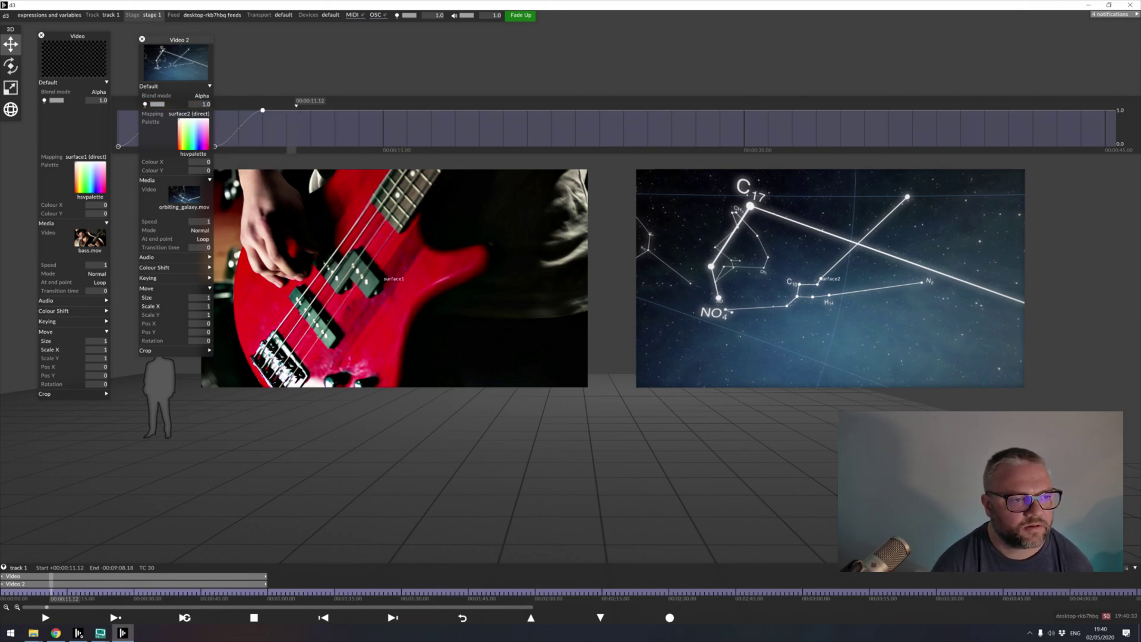
- Delete the Video layer's brightness keyframes and set its brightness back to 1.0 at the start of the track
{"action": "left_click", "coordinate": [215, 146]}
{"action": "key", "text": "Delete"}
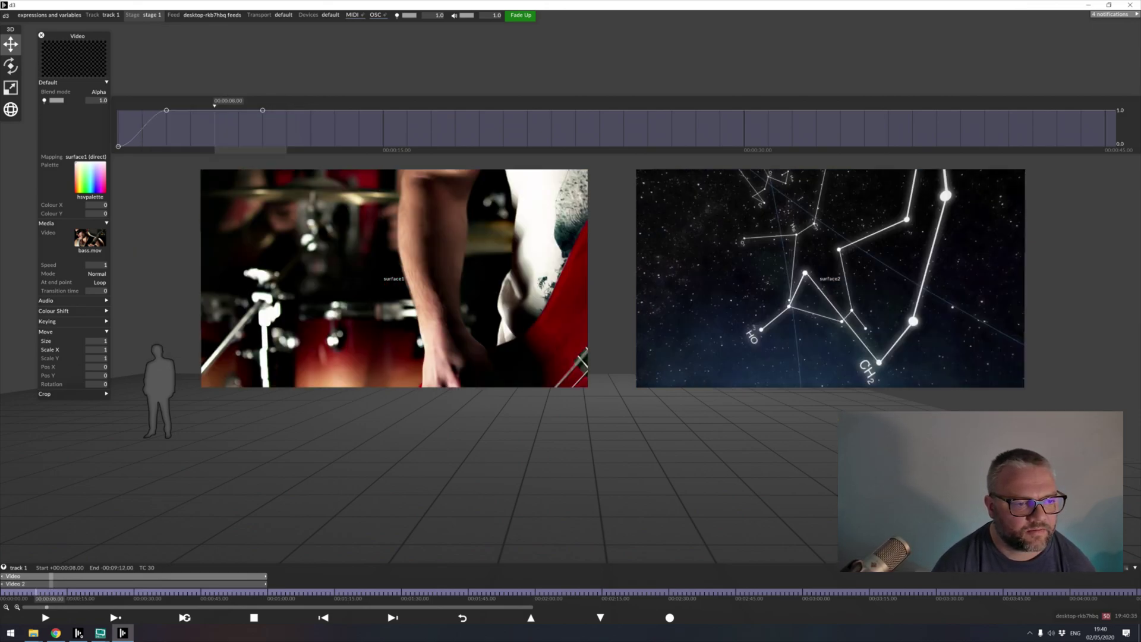
{"action": "right_click", "coordinate": [211, 130]}
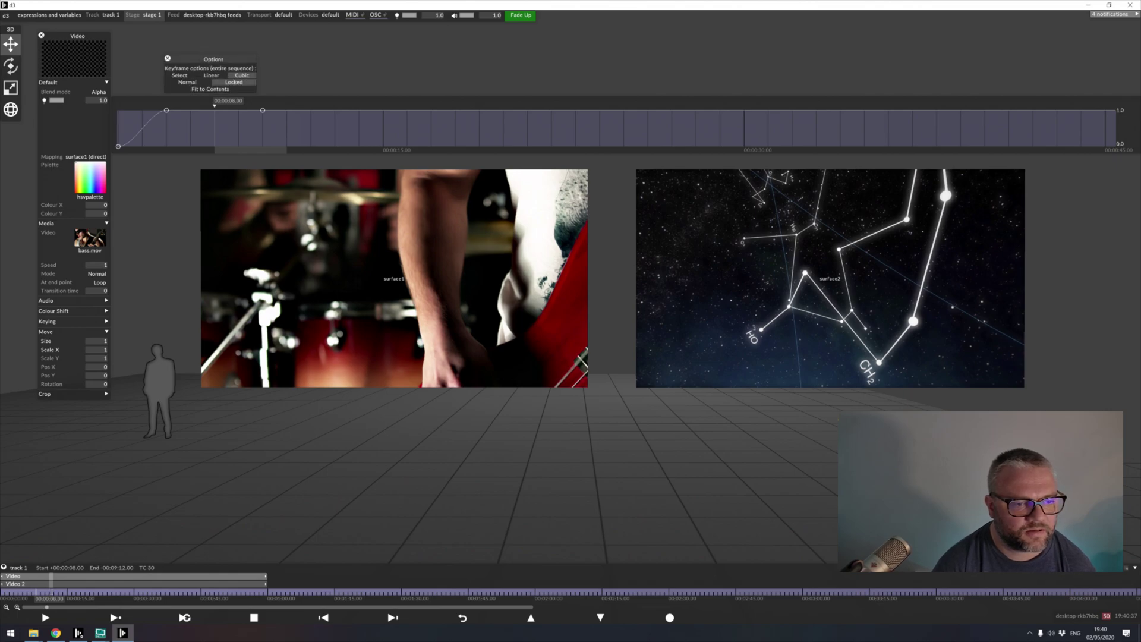
{"action": "left_click", "coordinate": [180, 76]}
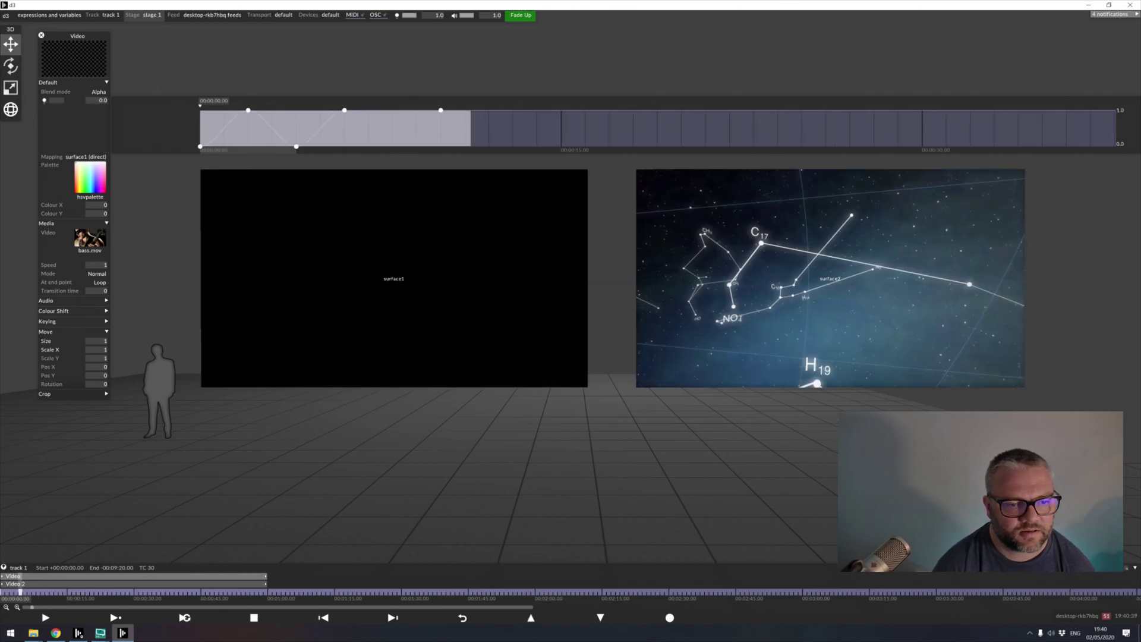
{"action": "right_click", "coordinate": [388, 127]}
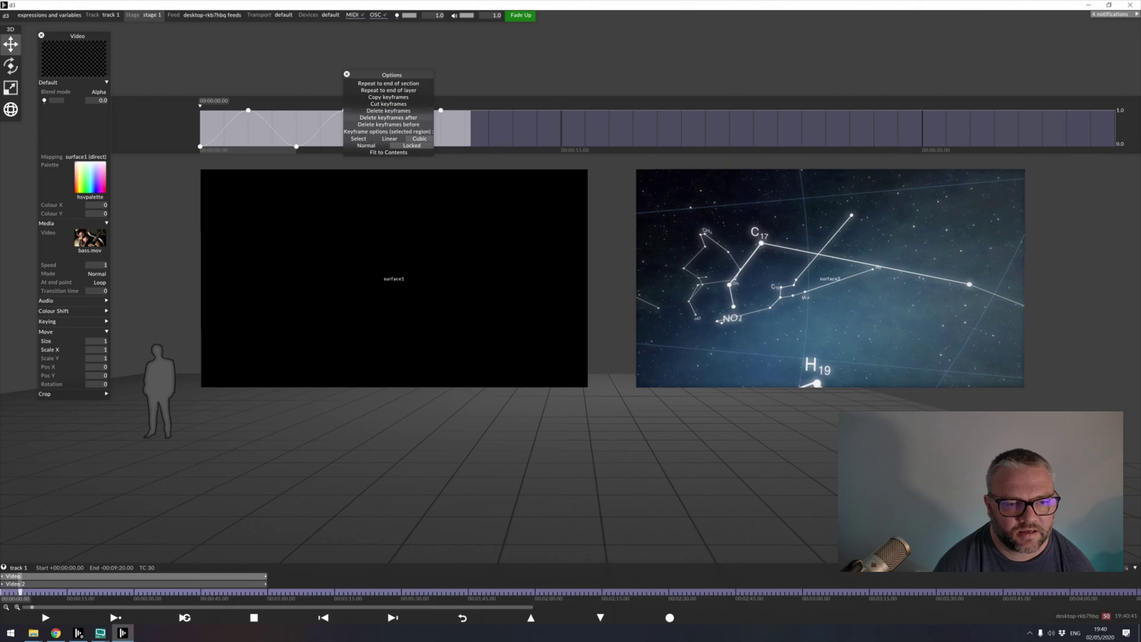
{"action": "left_click", "coordinate": [388, 111]}
{"action": "left_click_drag", "start_coordinate": [201, 147], "coordinate": [201, 110]}
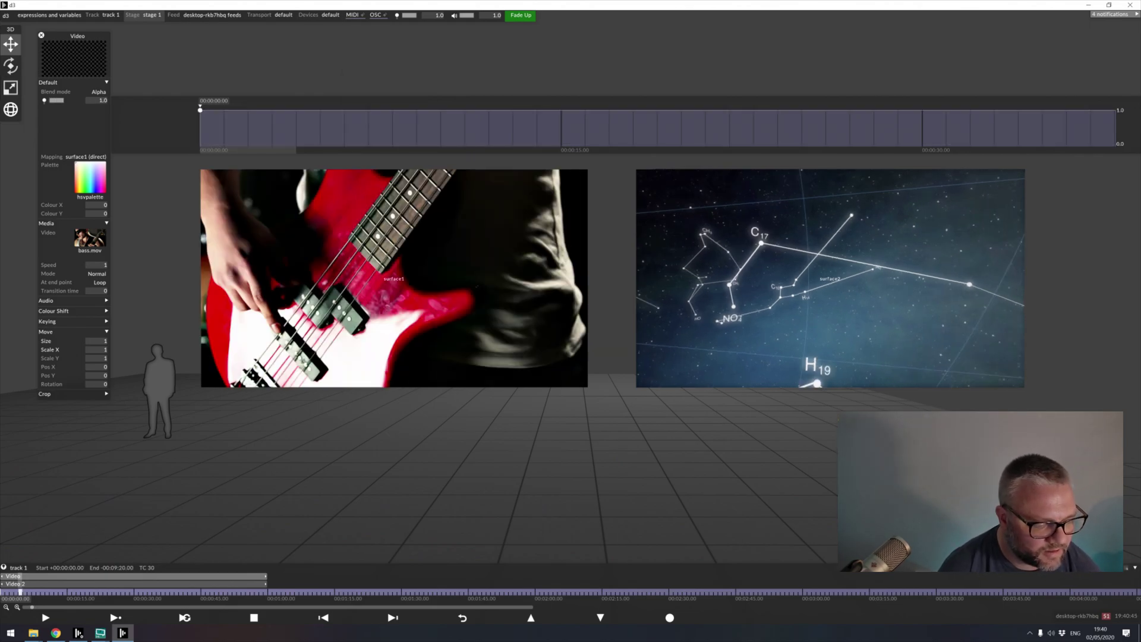
- Open the Video layer beside the nanokontrol MIDI device and link the device's first slider to the layer's brightness
{"action": "left_click", "coordinate": [39, 584]}
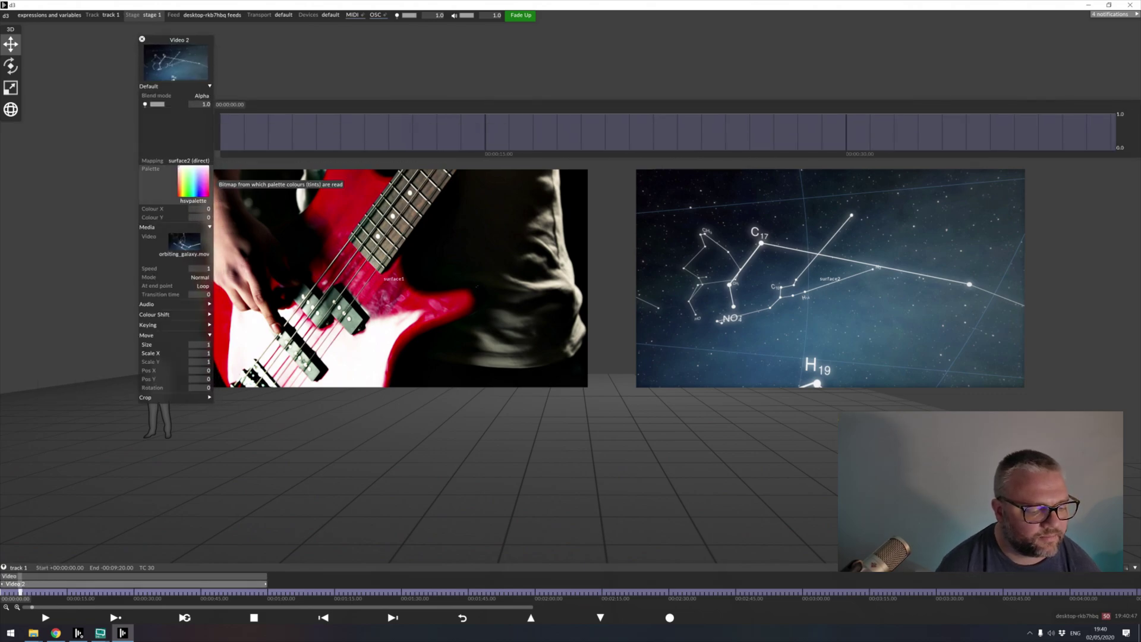
{"action": "left_click", "coordinate": [12, 576]}
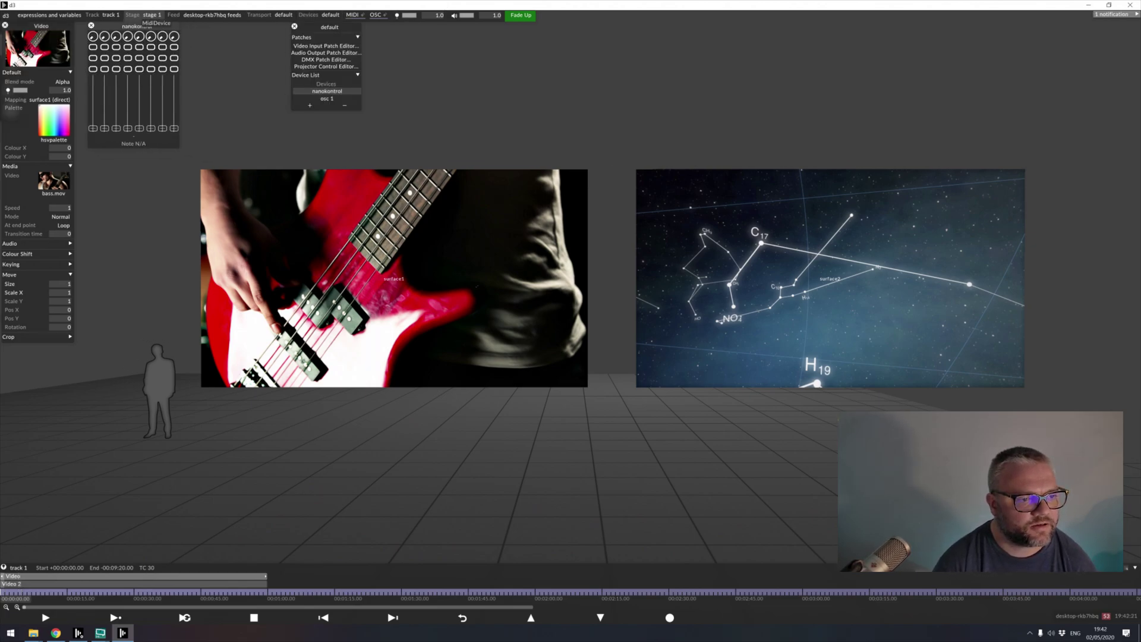
{"action": "left_click_drag", "start_coordinate": [142, 26], "coordinate": [161, 30]}
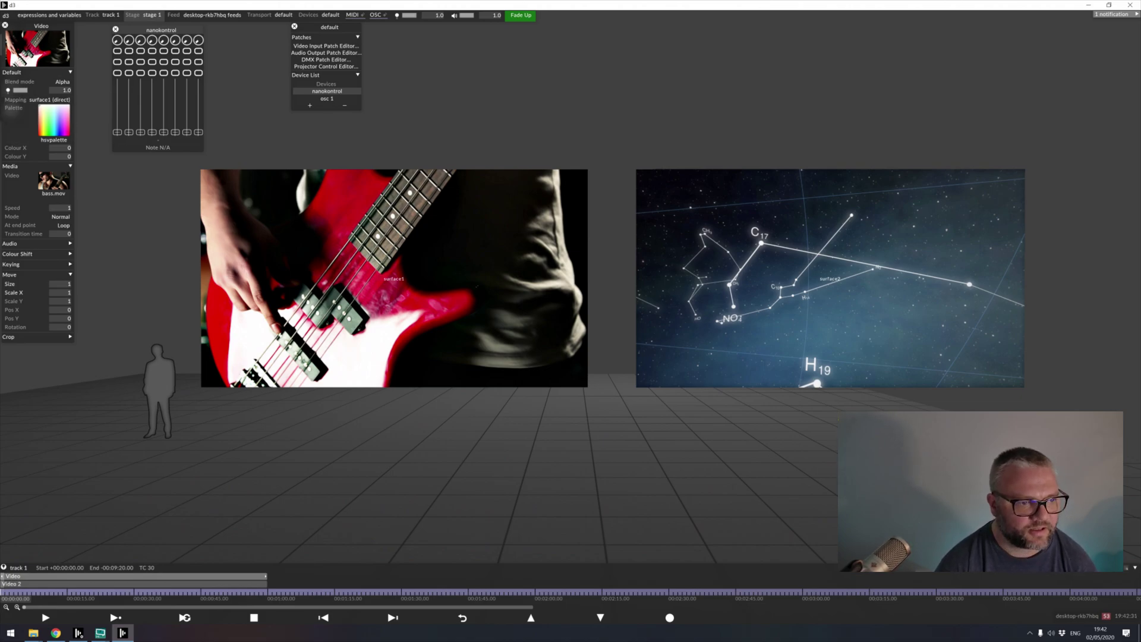
{"action": "left_click_drag", "start_coordinate": [117, 132], "coordinate": [39, 91], "text": "alt"}
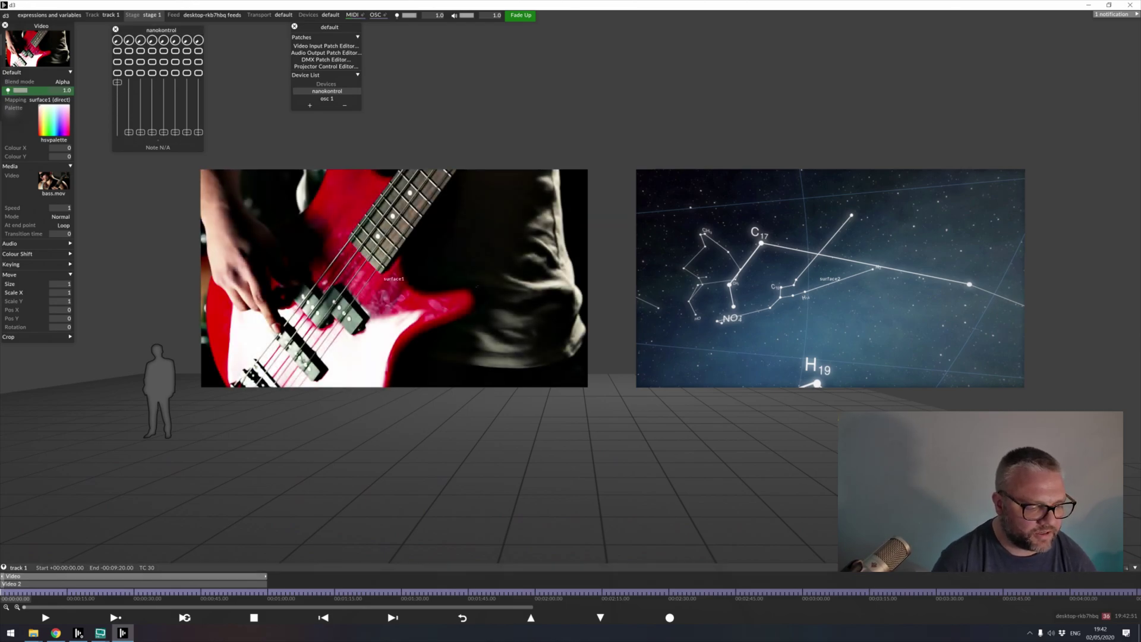
- Open the Video 2 layer below the nanokontrol device and link the same first slider to its brightness
{"action": "left_click", "coordinate": [59, 584]}
{"action": "left_click_drag", "start_coordinate": [41, 26], "coordinate": [123, 172]}
{"action": "left_click_drag", "start_coordinate": [117, 82], "coordinate": [93, 237], "text": "alt"}
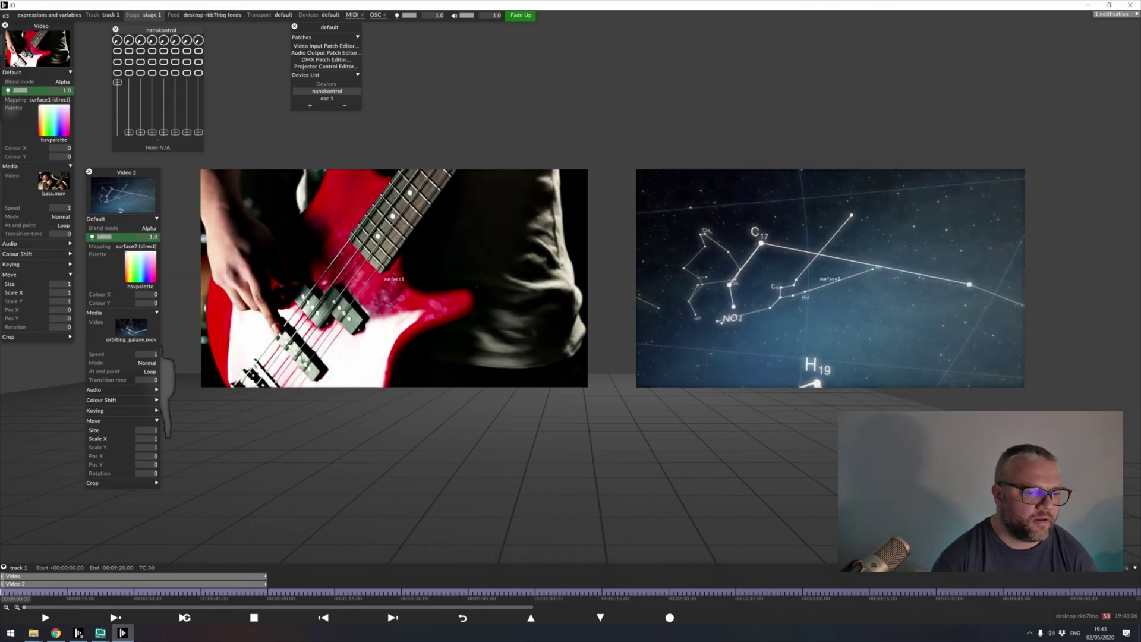
- Inspect the Video layer's brightness expression and the first slider's MIDI settings, and close them with the nanokontrol and Video 2 windows
{"action": "right_click", "coordinate": [25, 90]}
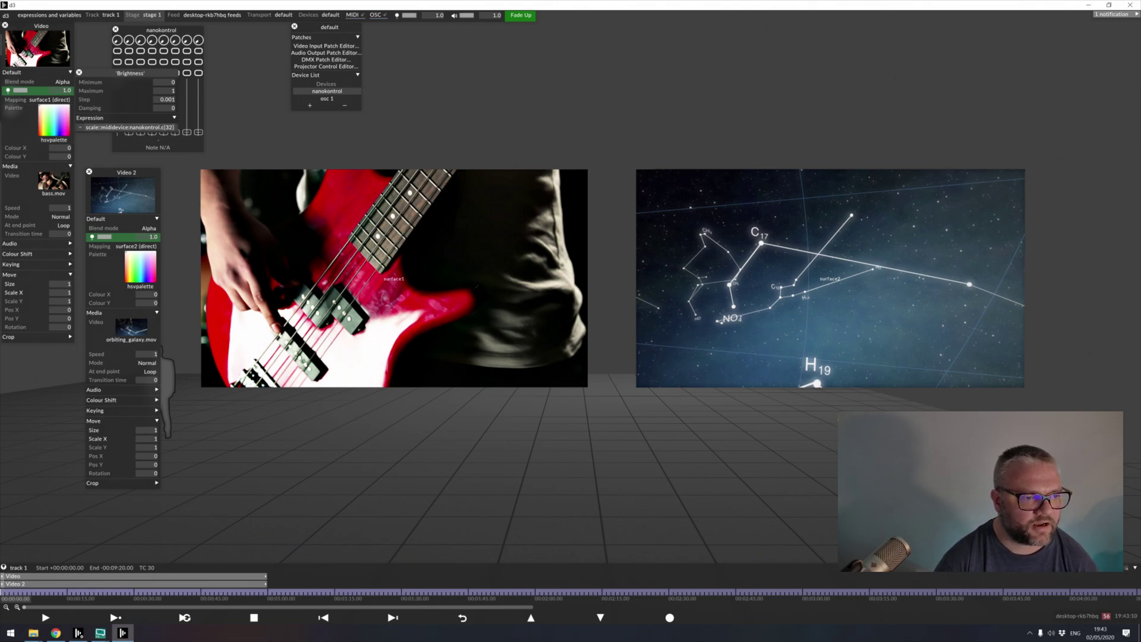
{"action": "left_click", "coordinate": [129, 127]}
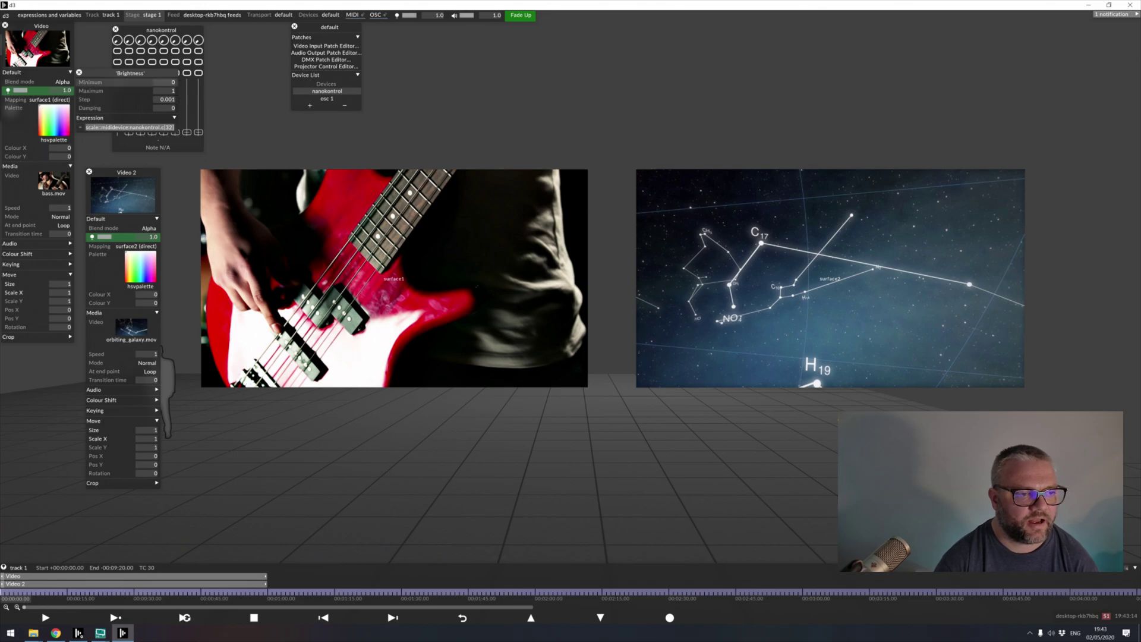
{"action": "left_click_drag", "start_coordinate": [130, 73], "coordinate": [267, 108]}
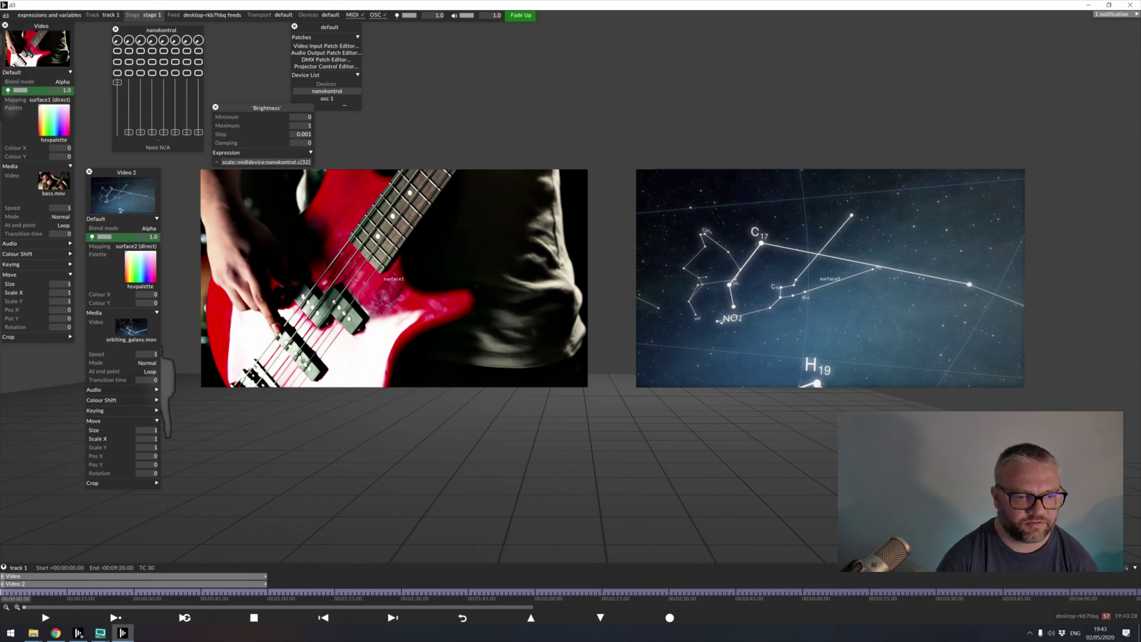
{"action": "right_click", "coordinate": [117, 82]}
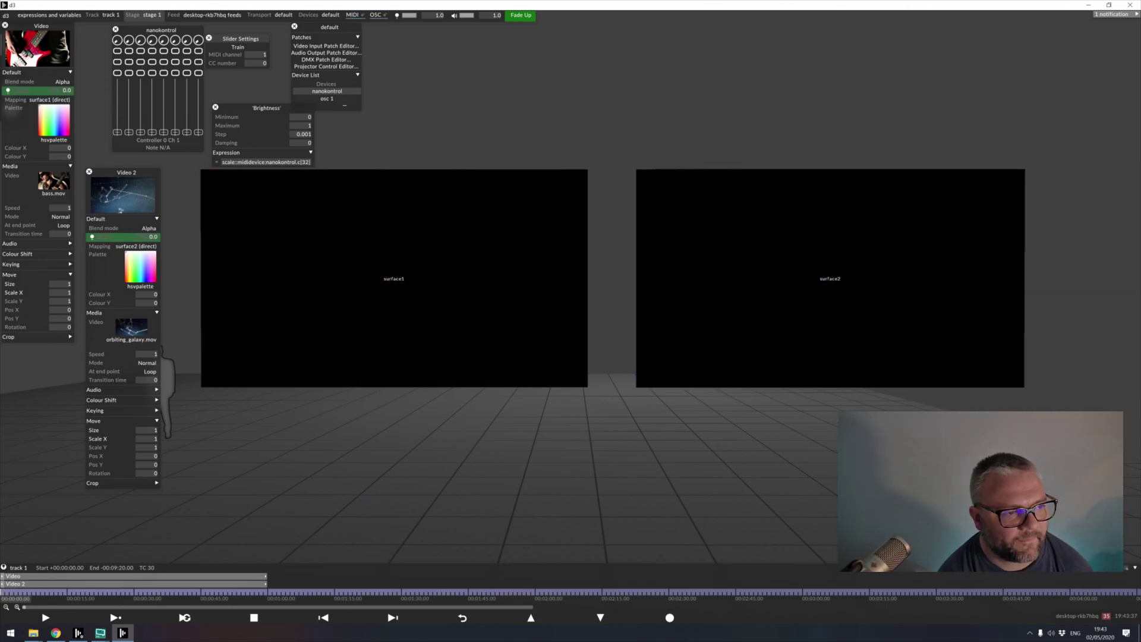
{"action": "left_click", "coordinate": [209, 38]}
{"action": "left_click", "coordinate": [215, 108]}
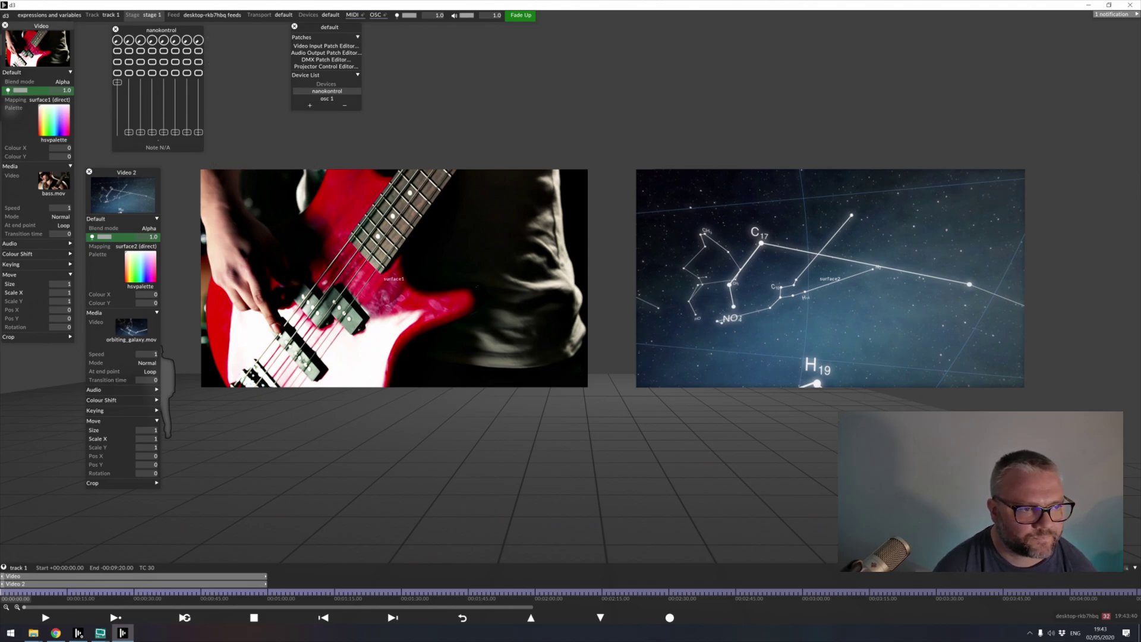
{"action": "left_click", "coordinate": [115, 29]}
{"action": "left_click", "coordinate": [89, 171]}
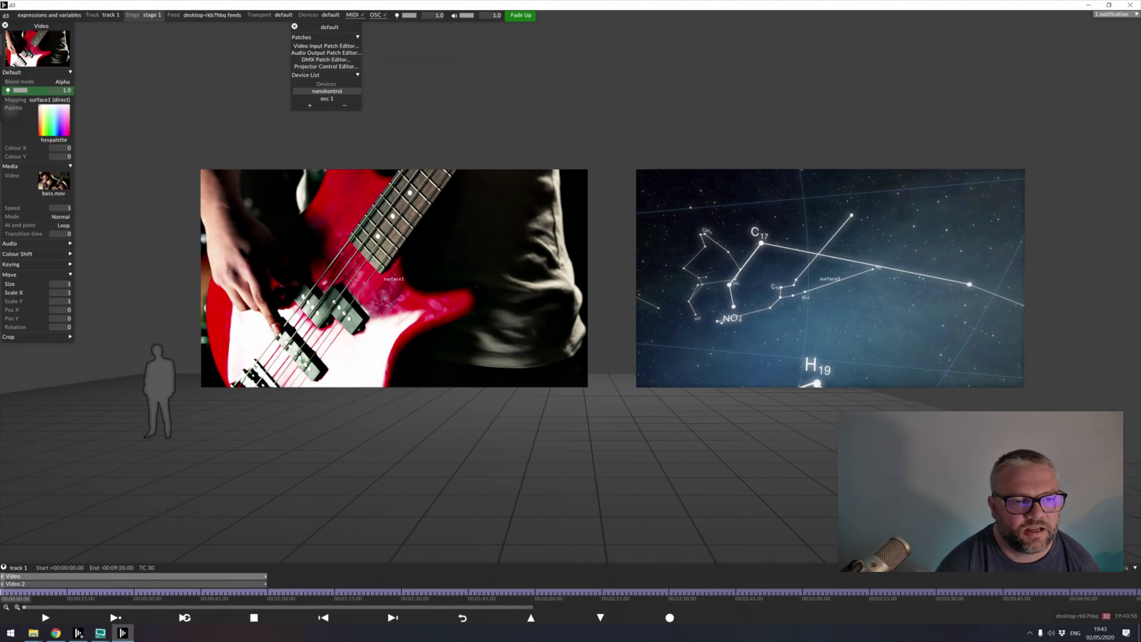
- Inspect the osc 1 device's send, receive and network settings, and close them with the device manager
{"action": "left_click", "coordinate": [326, 98]}
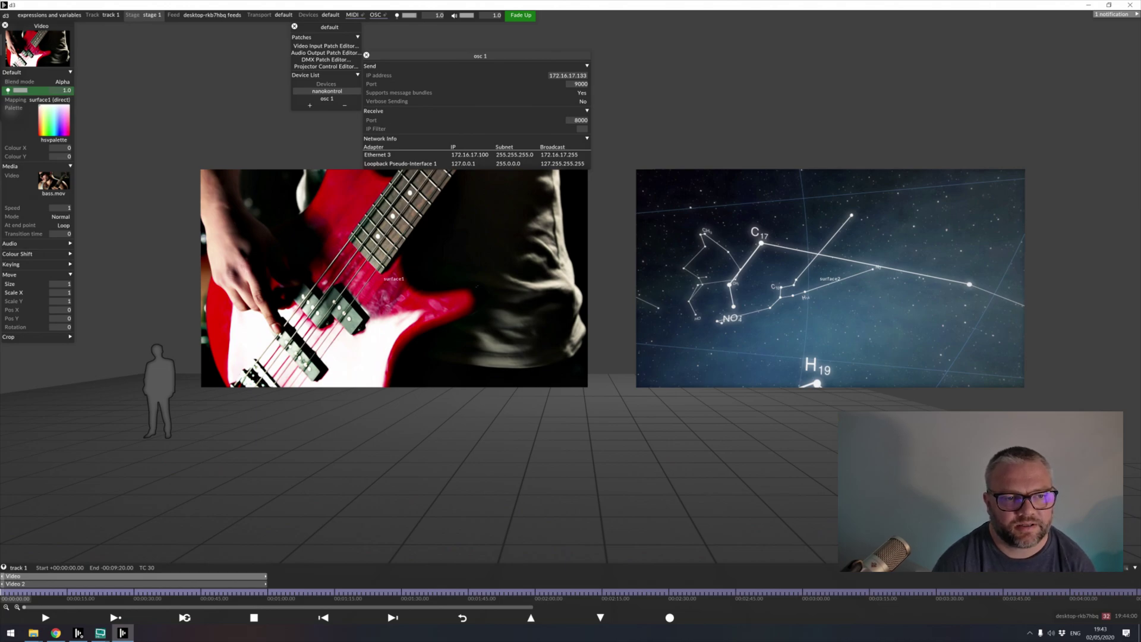
{"action": "left_click", "coordinate": [367, 55]}
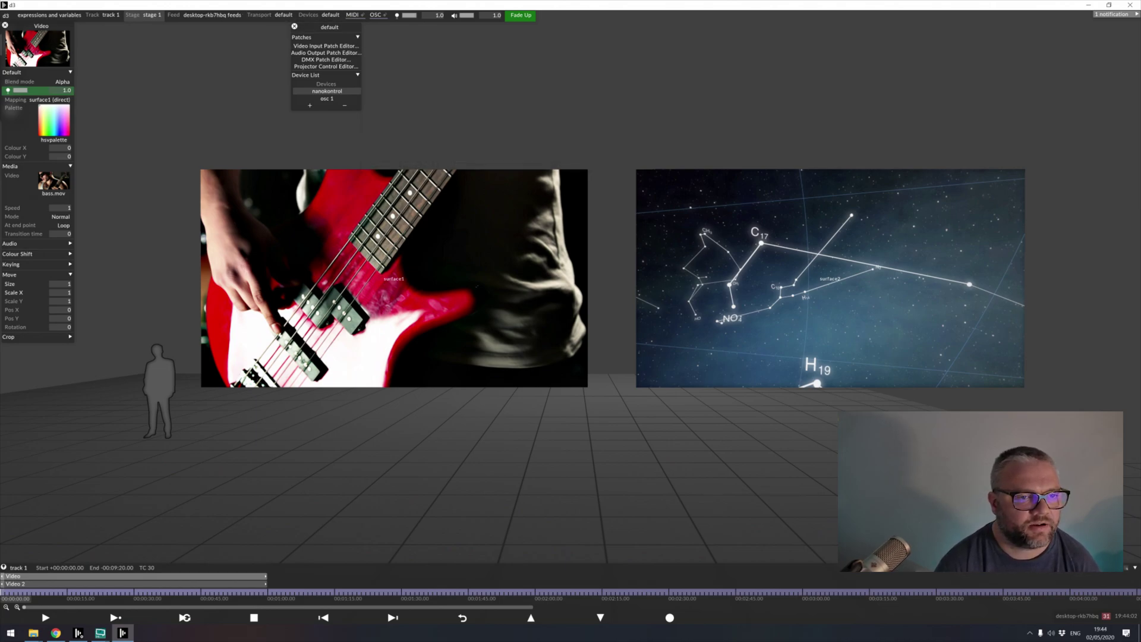
{"action": "left_click", "coordinate": [294, 27]}
- Replace the Video layer's brightness expression with osc:d3.showcontrol.fader1
{"action": "right_click", "coordinate": [37, 91]}
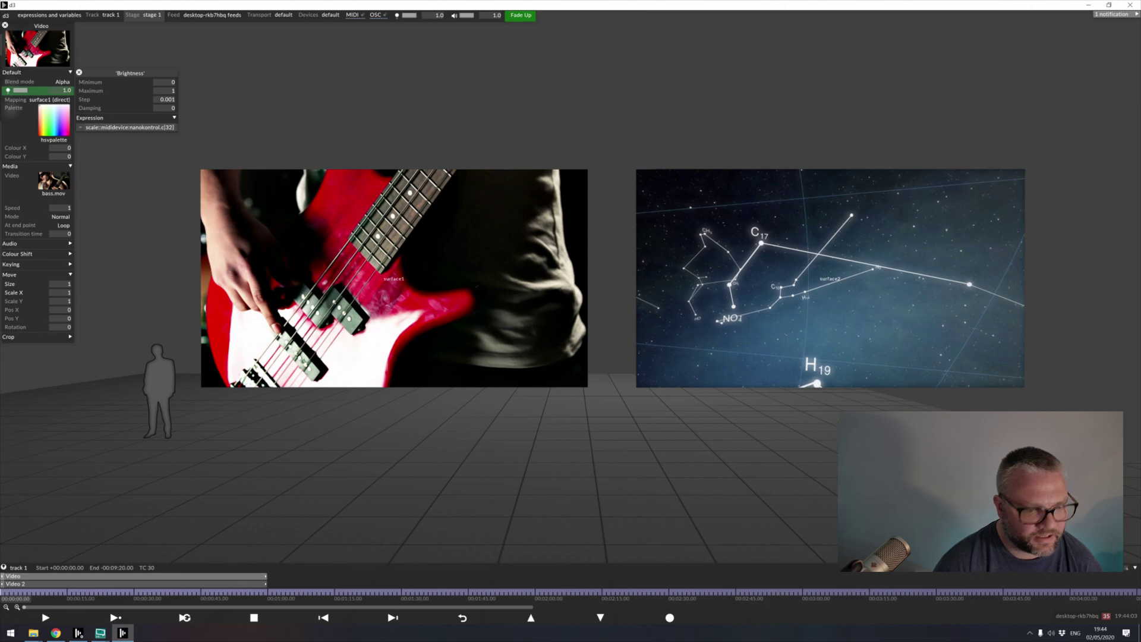
{"action": "left_click", "coordinate": [130, 127]}
{"action": "type", "text": "osc:d3"}
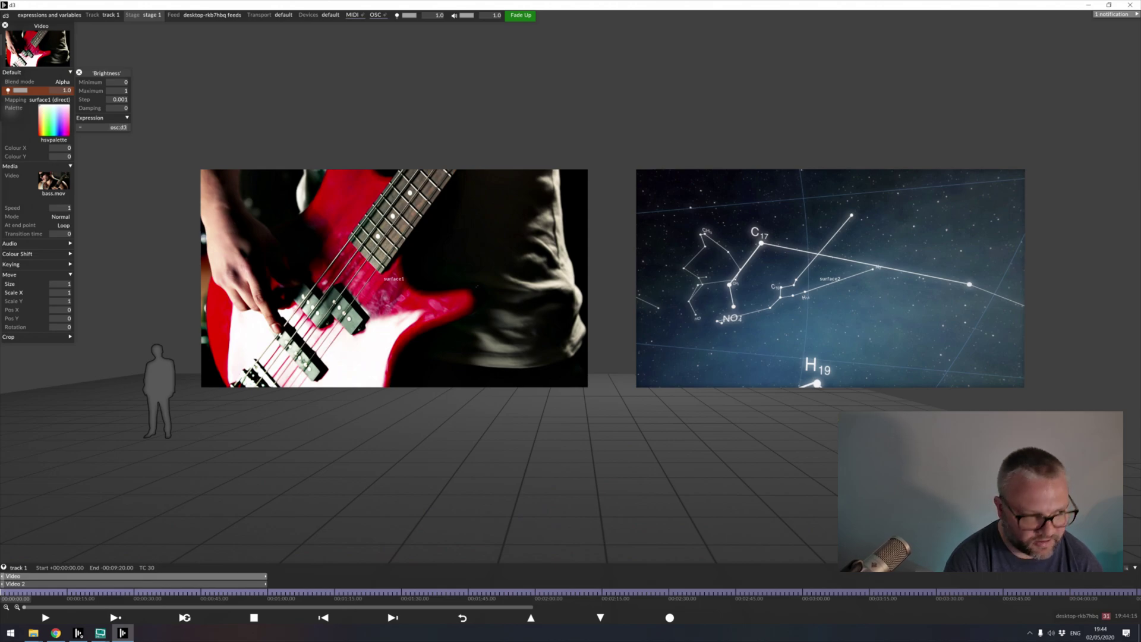
{"action": "type", "text": ".show"}
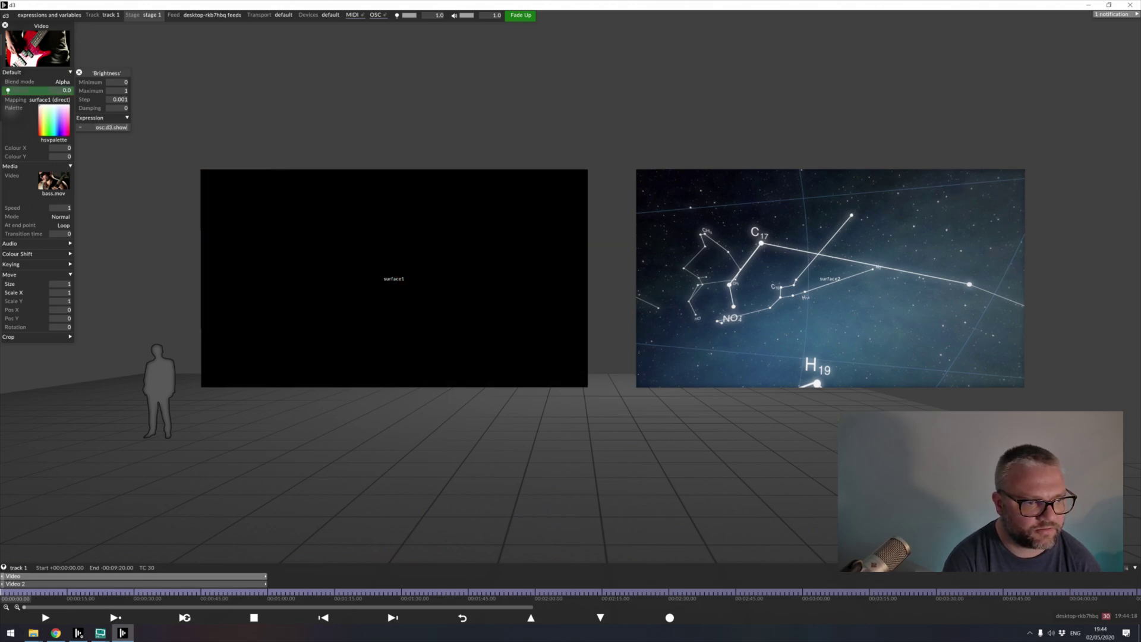
{"action": "type", "text": "control.fader1"}
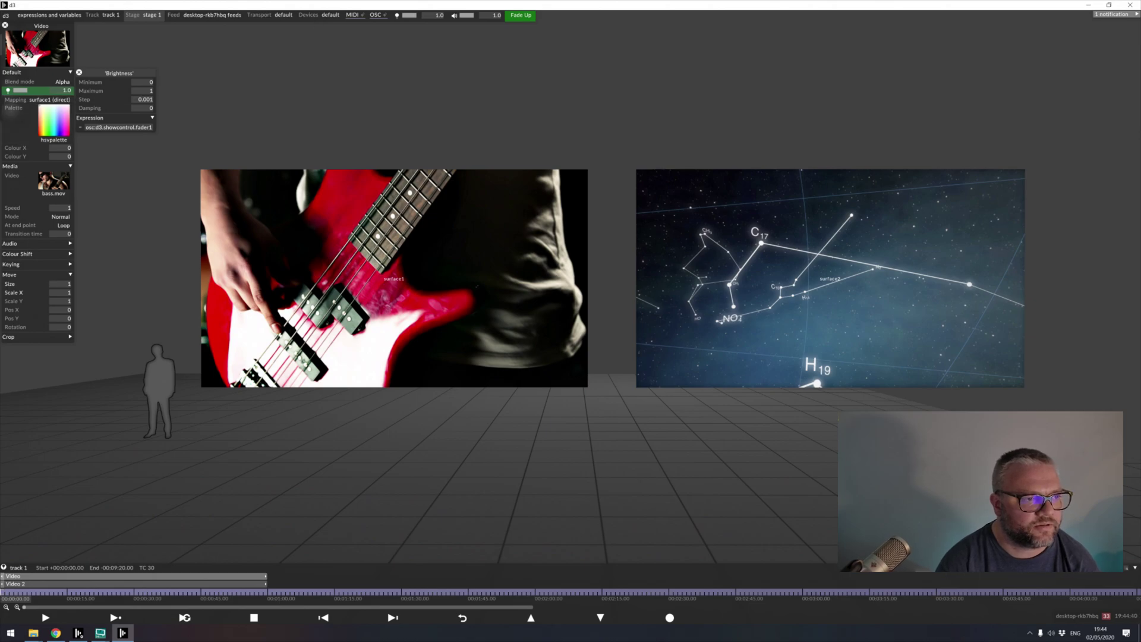
- Move the Video layer's editor away from the window corner and highlight the osc prefix and the d3.showcontrol.fader1 address in its brightness expression
{"action": "left_click_drag", "start_coordinate": [41, 26], "coordinate": [60, 61]}
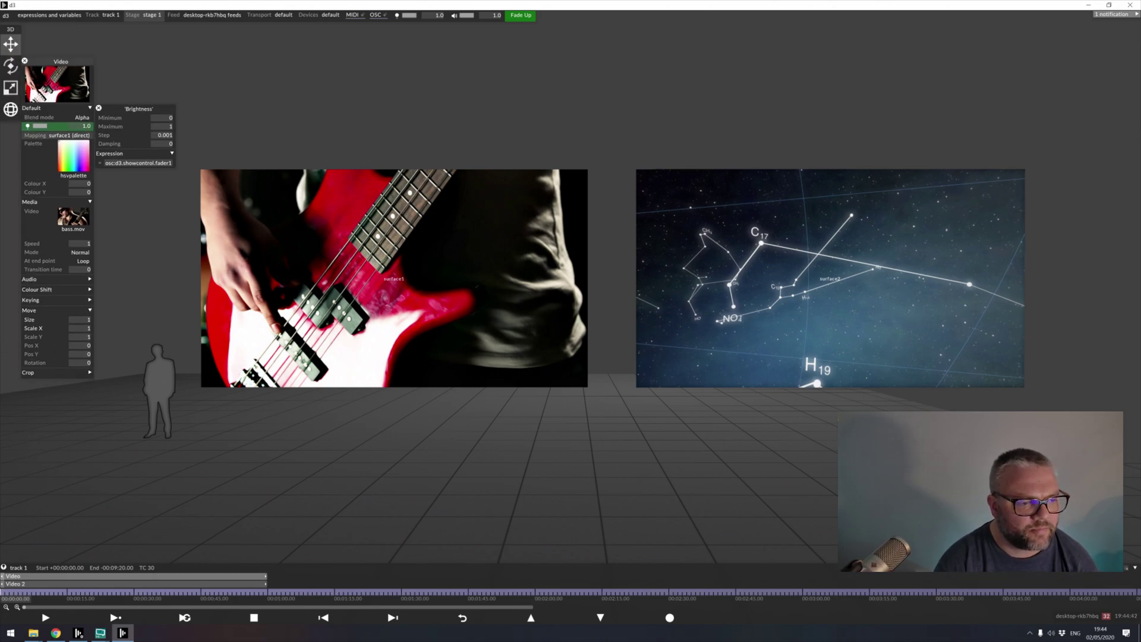
{"action": "left_click", "coordinate": [113, 163]}
{"action": "double_click", "coordinate": [112, 163]}
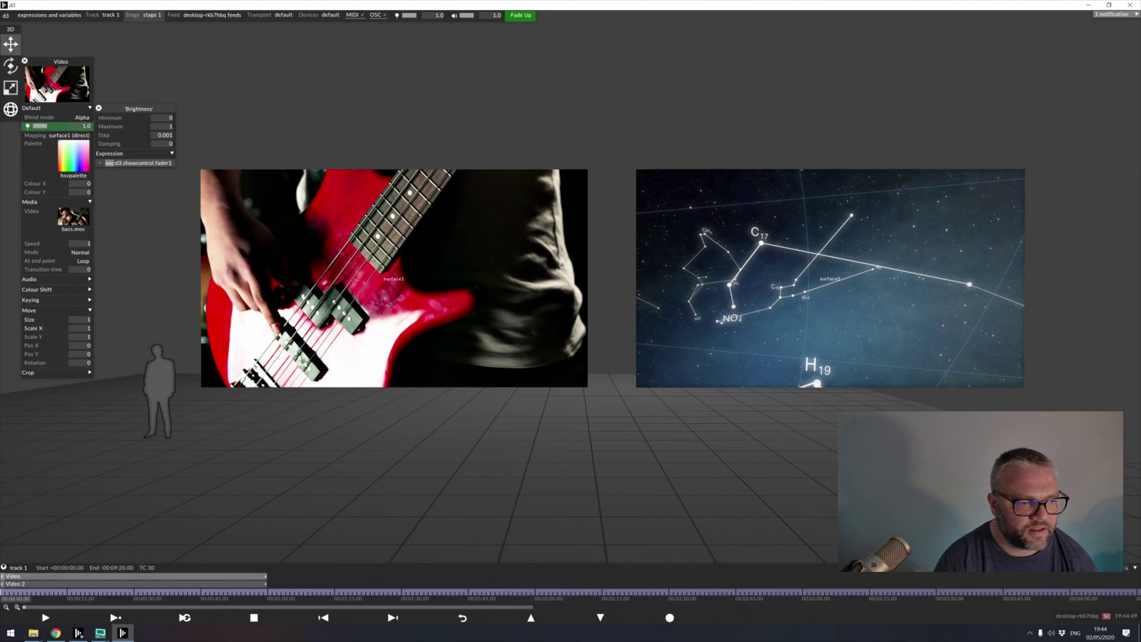
{"action": "left_click_drag", "start_coordinate": [115, 163], "coordinate": [173, 163]}
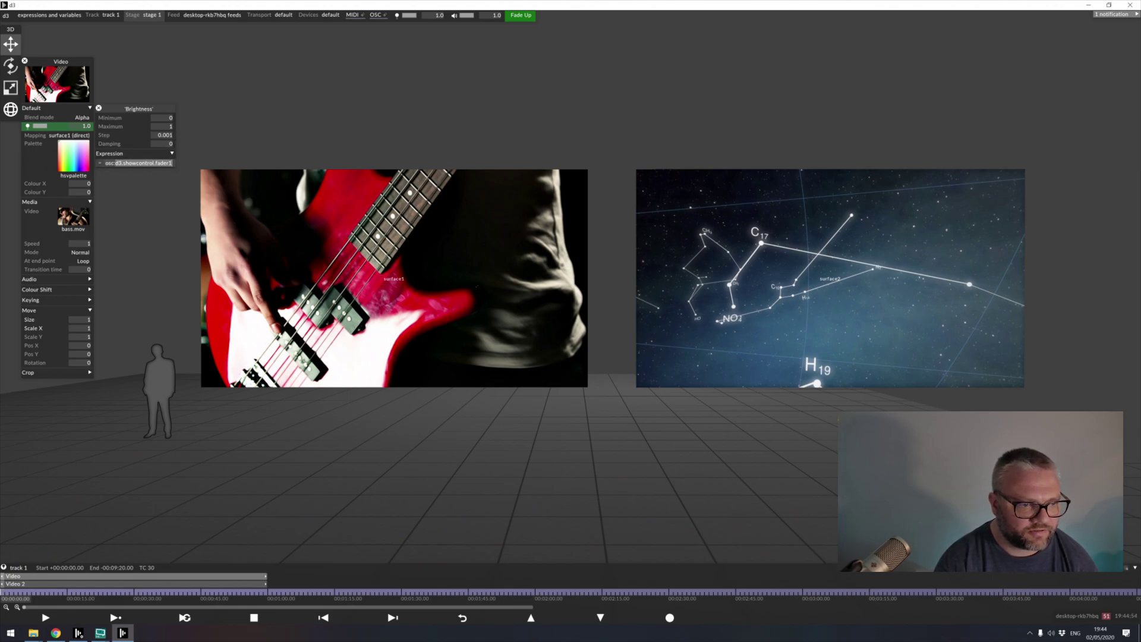
- Try a slash in place of the dot after d3 in the brightness expression, restore the dot and reposition the layer editor
{"action": "left_click", "coordinate": [121, 163]}
{"action": "key", "text": "Delete"}
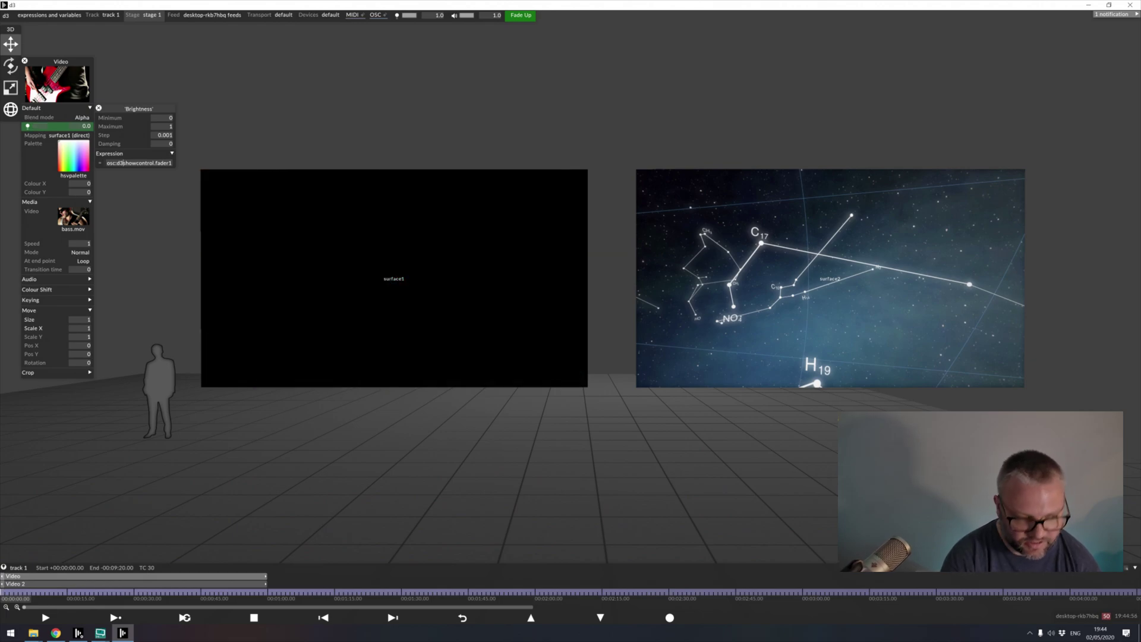
{"action": "type", "text": "/"}
{"action": "key", "text": "BackSpace"}
{"action": "type", "text": "."}
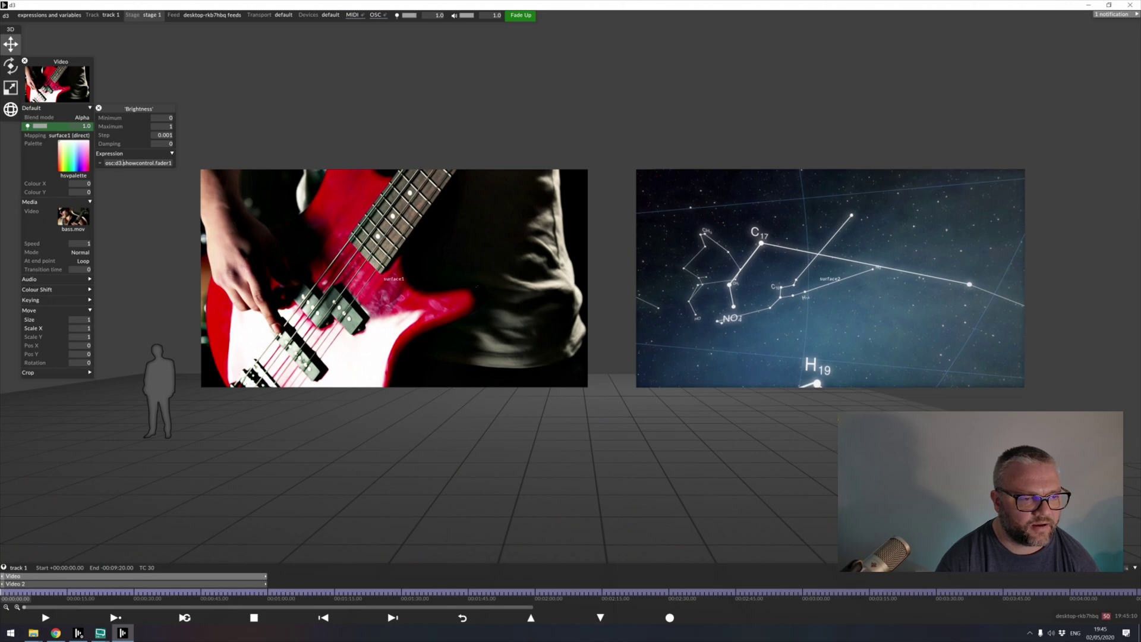
{"action": "left_click_drag", "start_coordinate": [60, 62], "coordinate": [86, 38]}
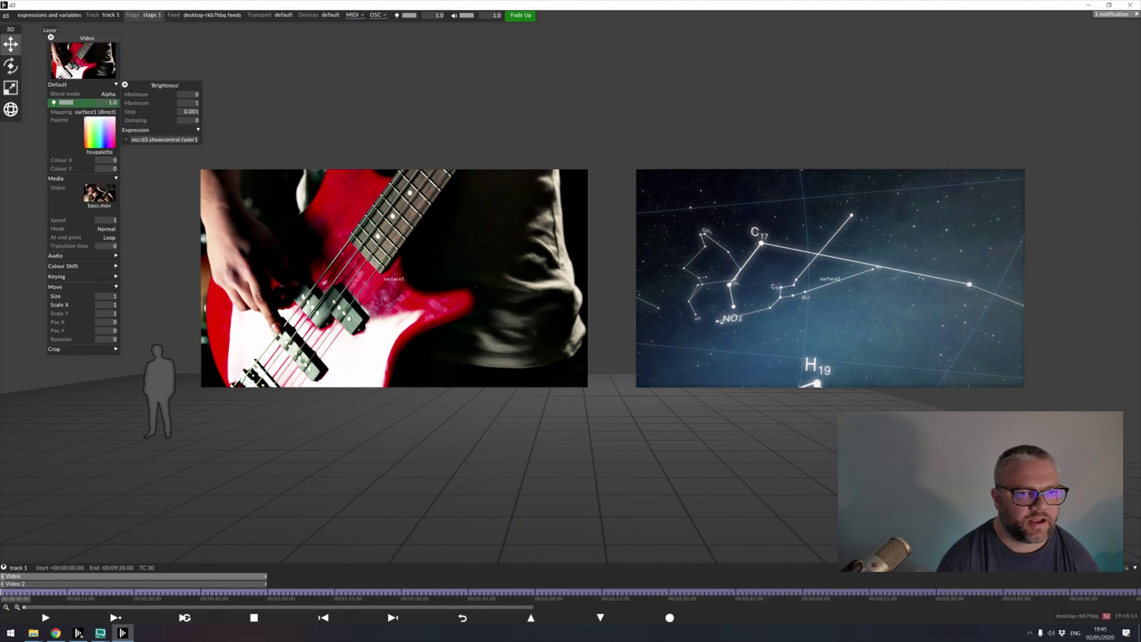
- Create a transport manager of type MultiTransportManager named "multi transport manager"
{"action": "left_click", "coordinate": [284, 15]}
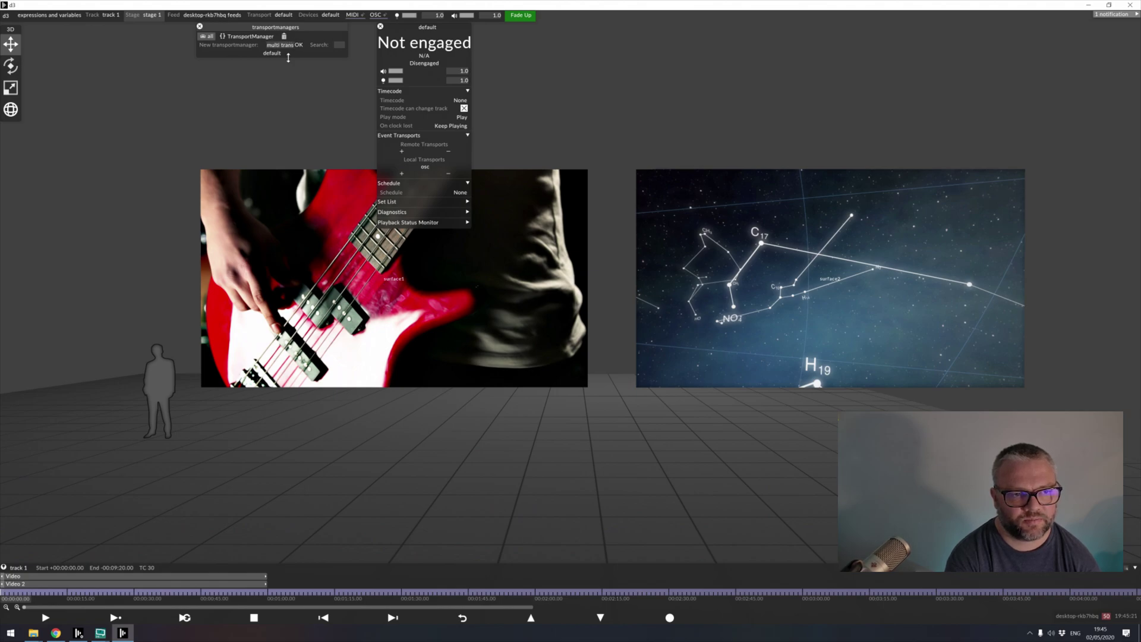
{"action": "type", "text": "ort"}
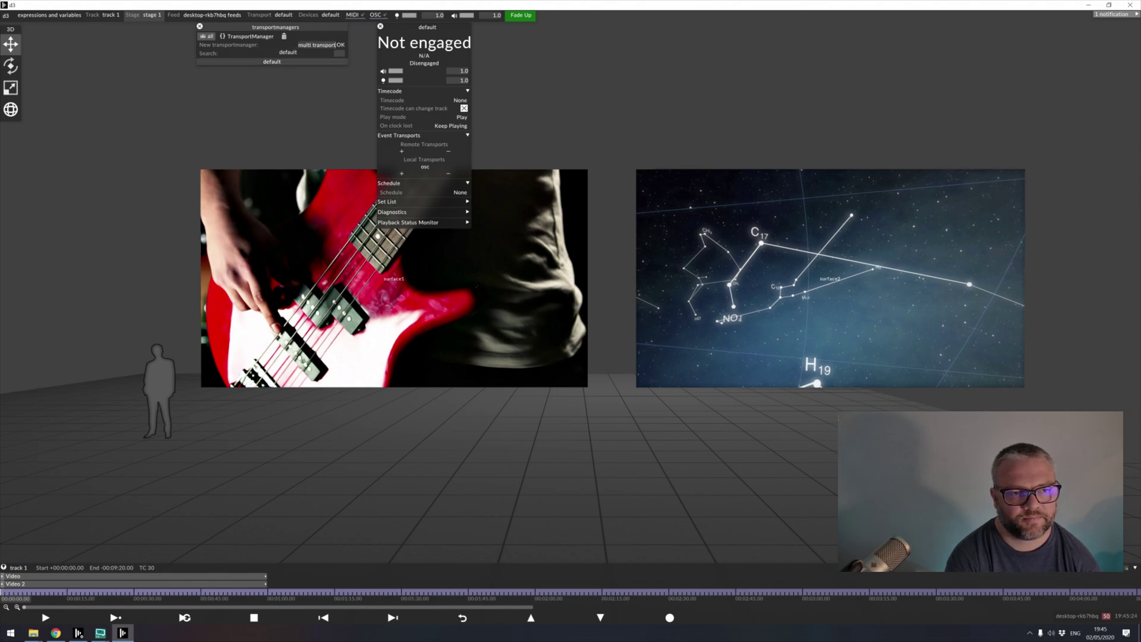
{"action": "type", "text": " manager"}
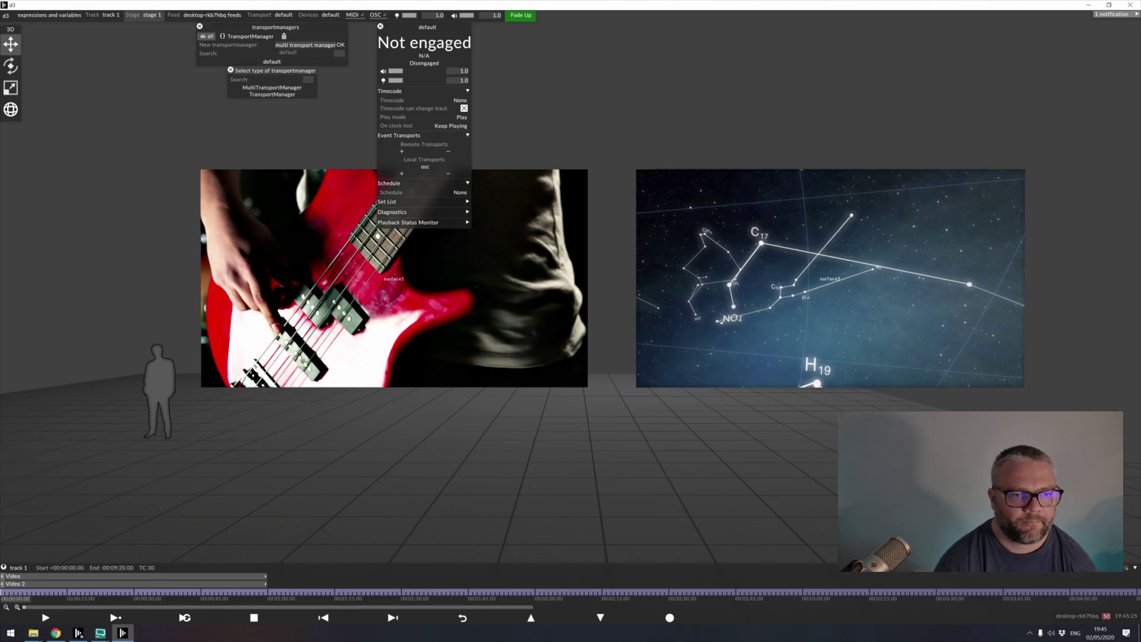
{"action": "key", "text": "Return"}
{"action": "left_click", "coordinate": [210, 58]}
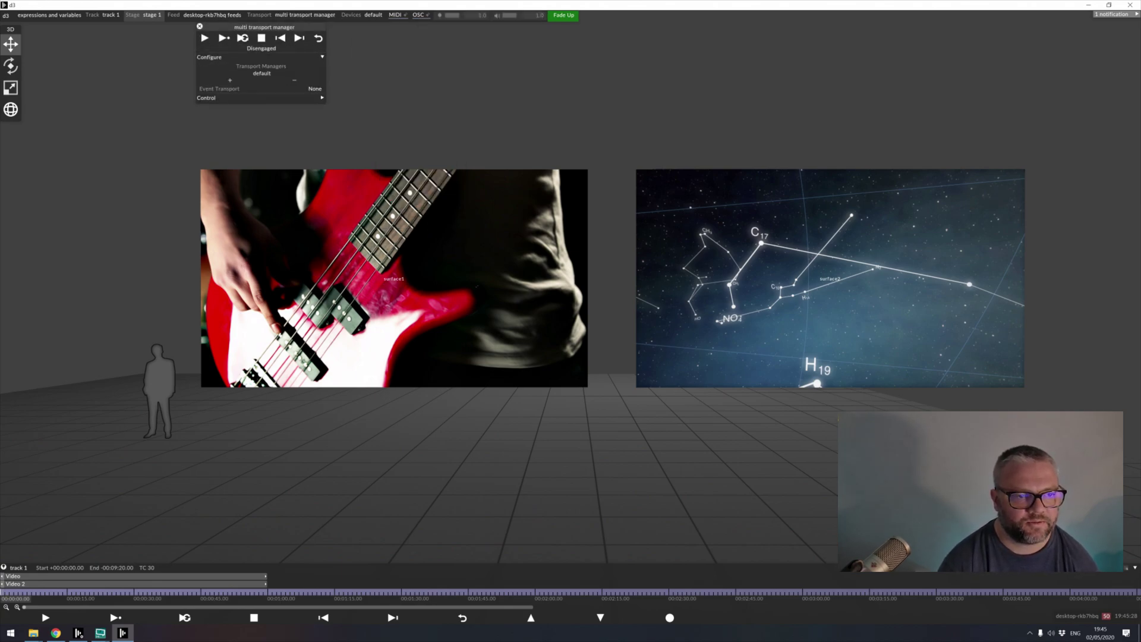
- Expand the multi transport manager's transport controls and add a new transport manager named transport2 to it
{"action": "left_click", "coordinate": [206, 98]}
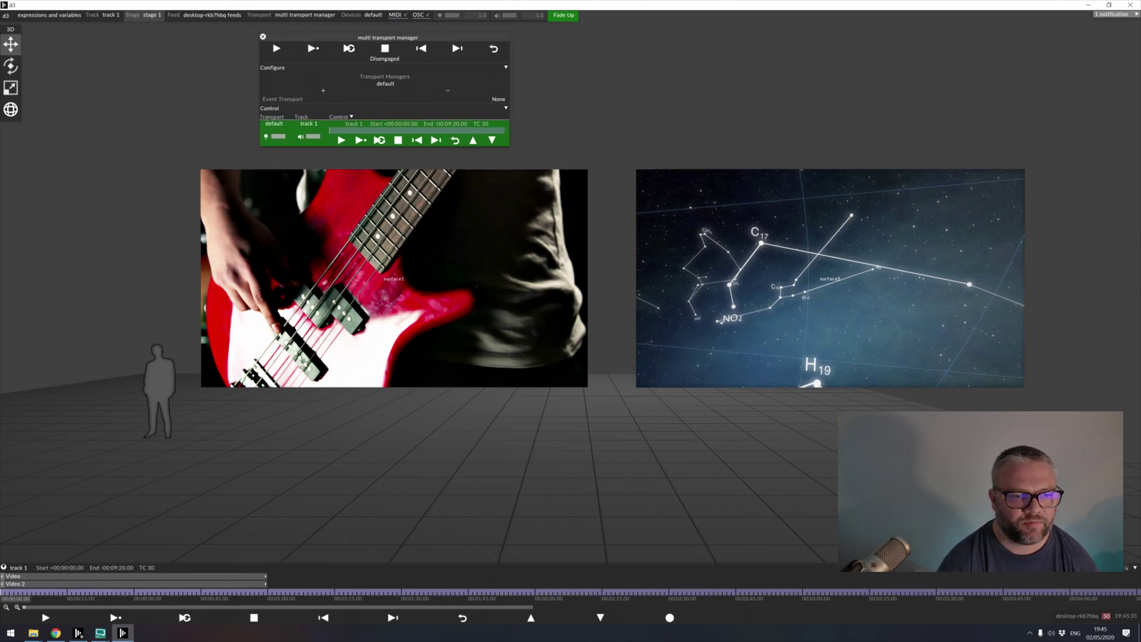
{"action": "left_click", "coordinate": [324, 91]}
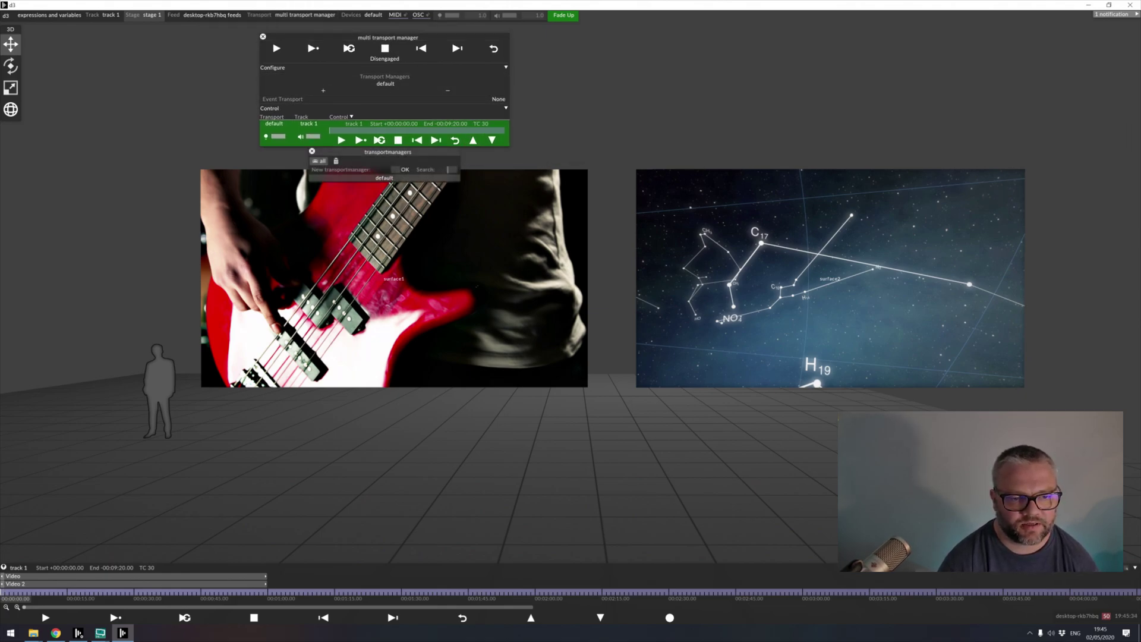
{"action": "type", "text": "trans"}
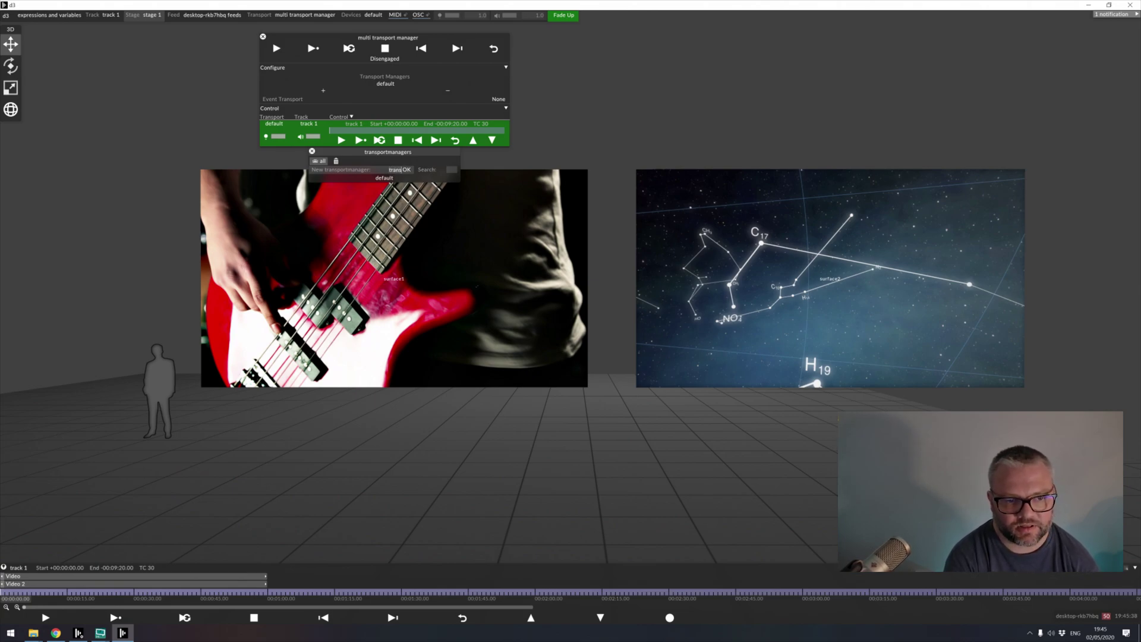
{"action": "type", "text": "port2"}
{"action": "key", "text": "Return"}
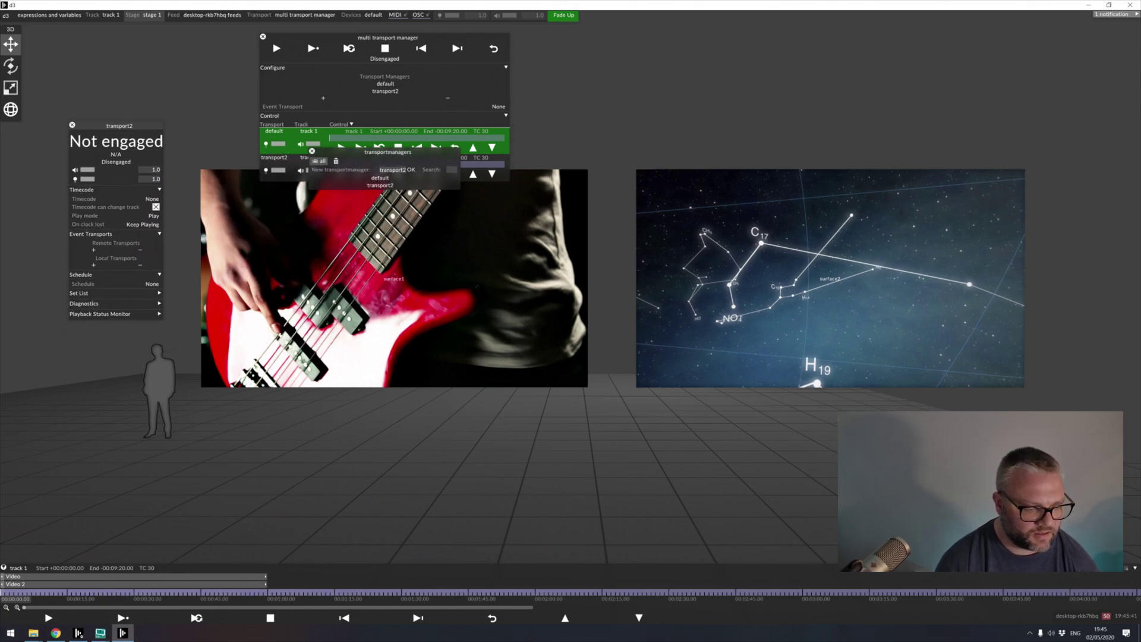
- Delete both video layers from track 1 and add a new Video layer at the start of the track
{"action": "right_click", "coordinate": [50, 576]}
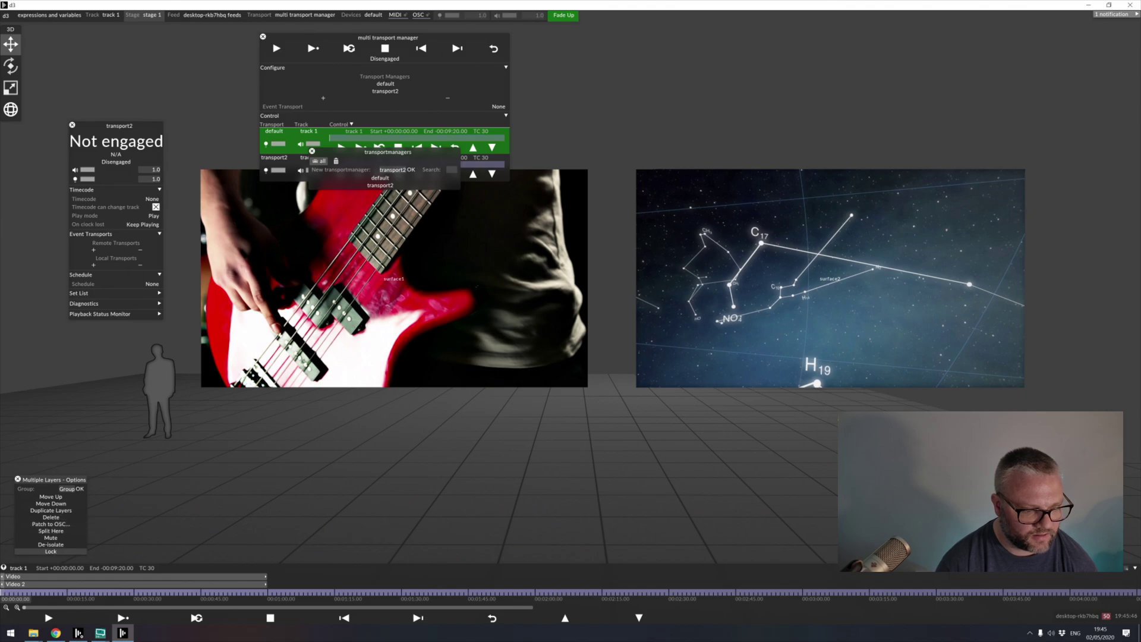
{"action": "left_click", "coordinate": [51, 517]}
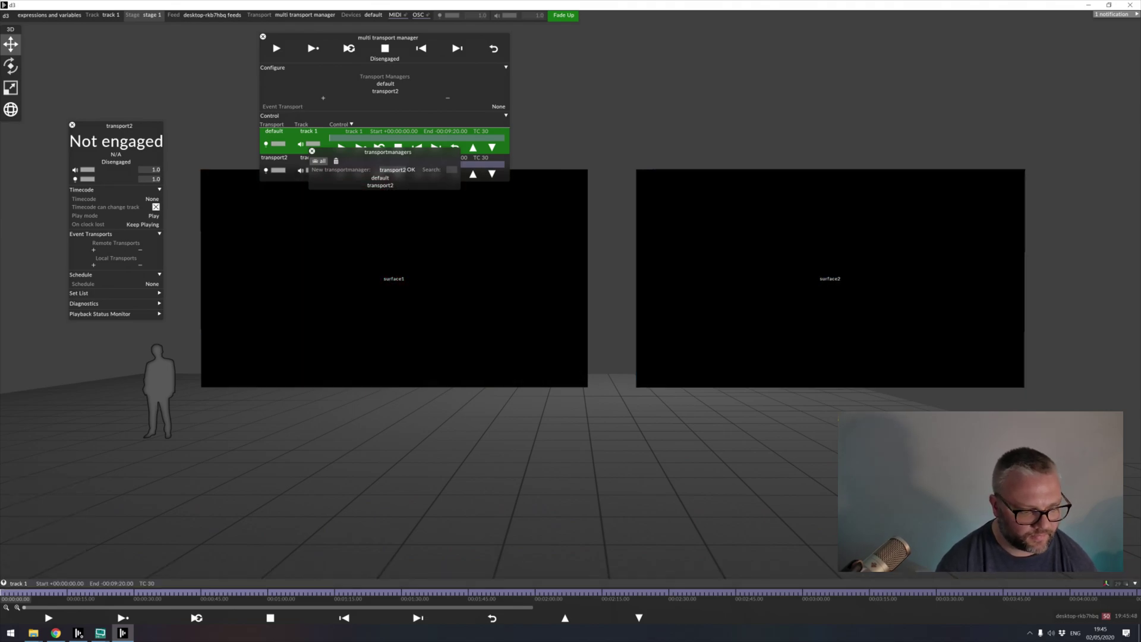
{"action": "left_click", "coordinate": [11, 593]}
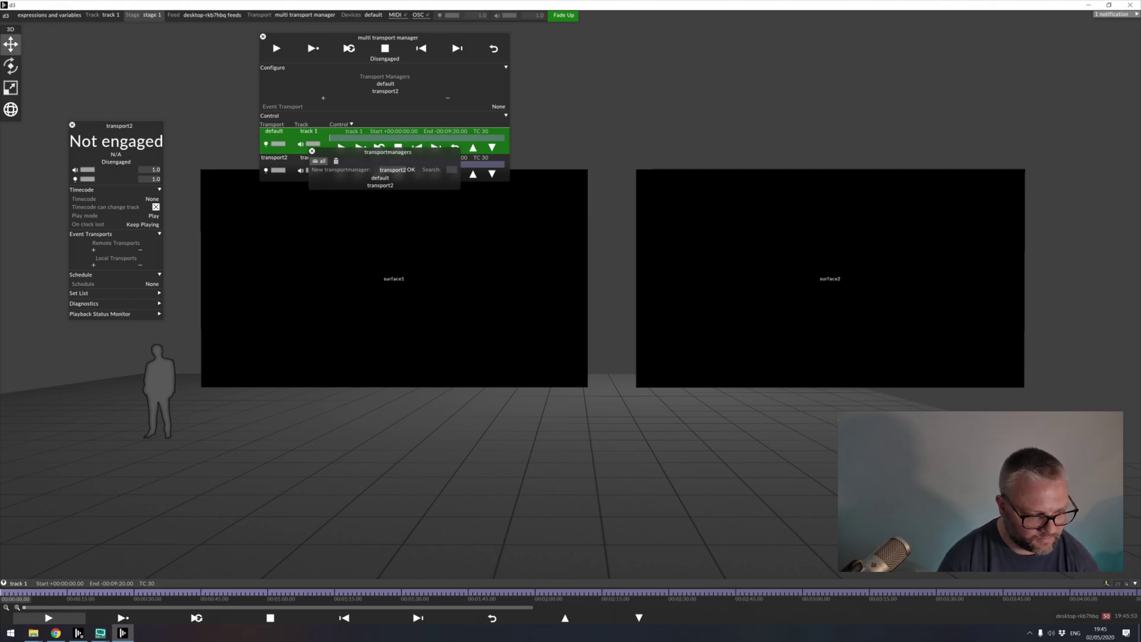
{"action": "left_click", "coordinate": [45, 583]}
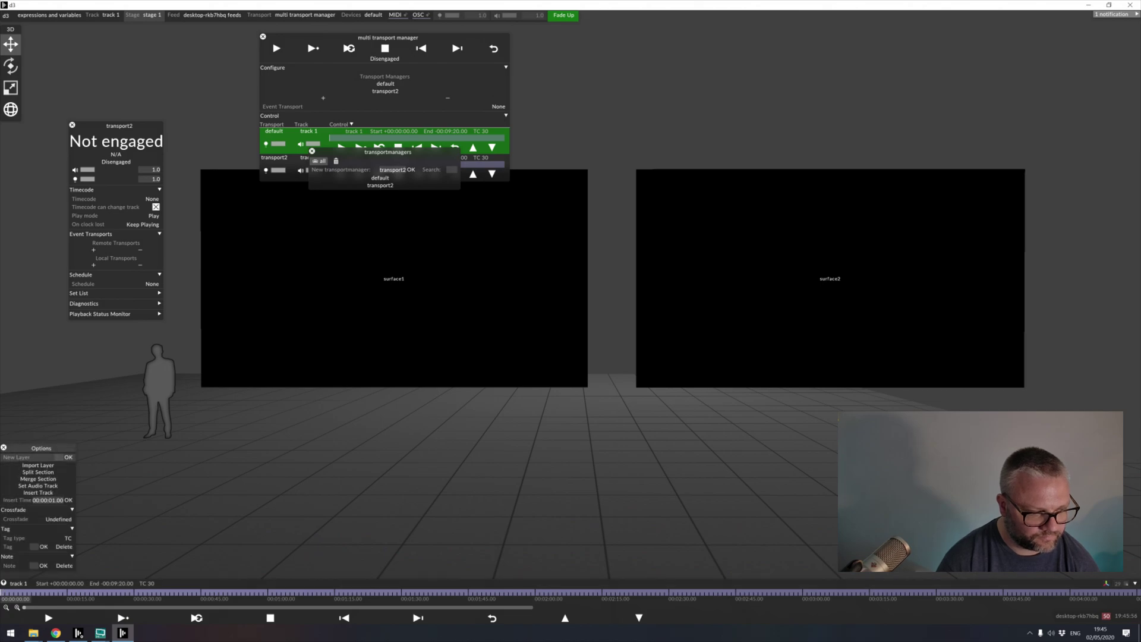
{"action": "left_click", "coordinate": [45, 458]}
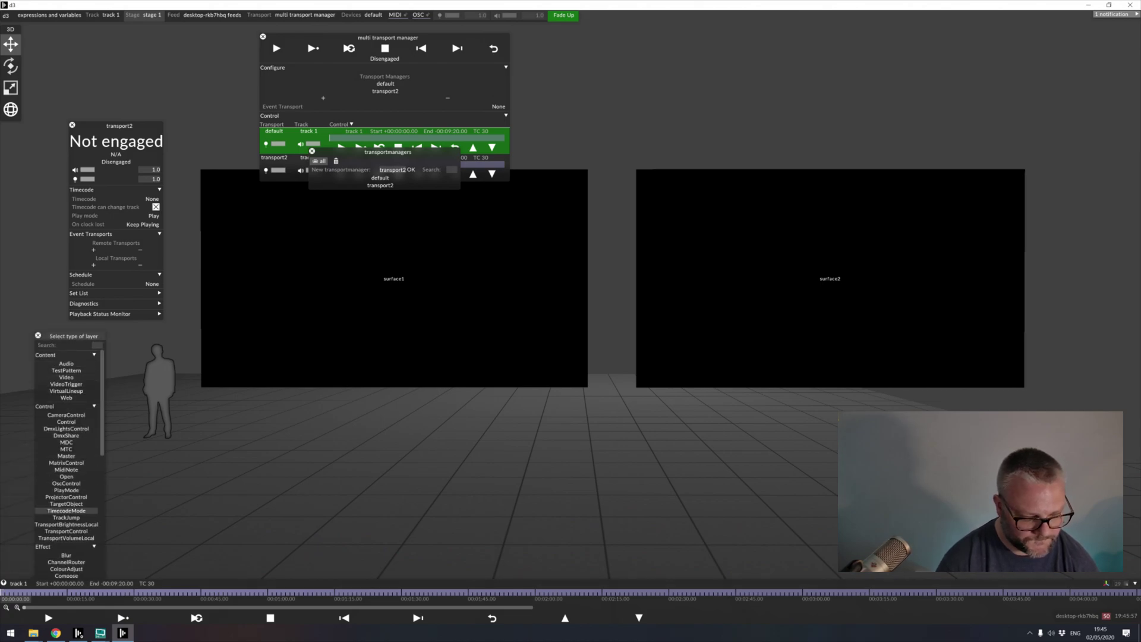
{"action": "type", "text": "v"}
{"action": "key", "text": "Return"}
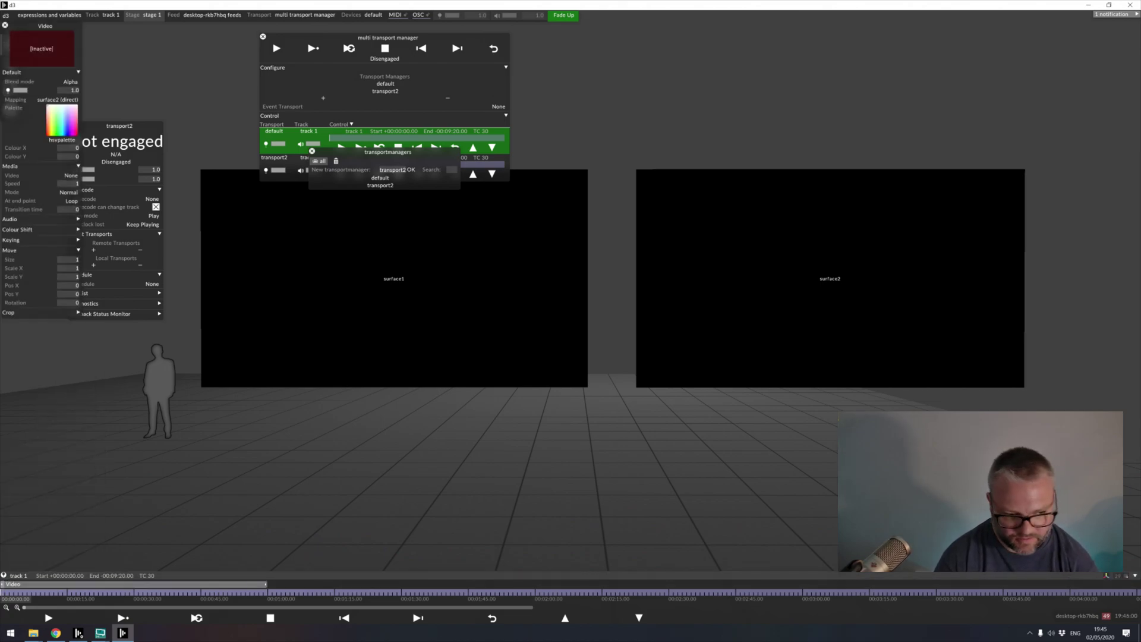
- Map the new Video layer to surface1 (direct), assign bass.mov as its video and close the open editors
{"action": "left_click", "coordinate": [50, 100]}
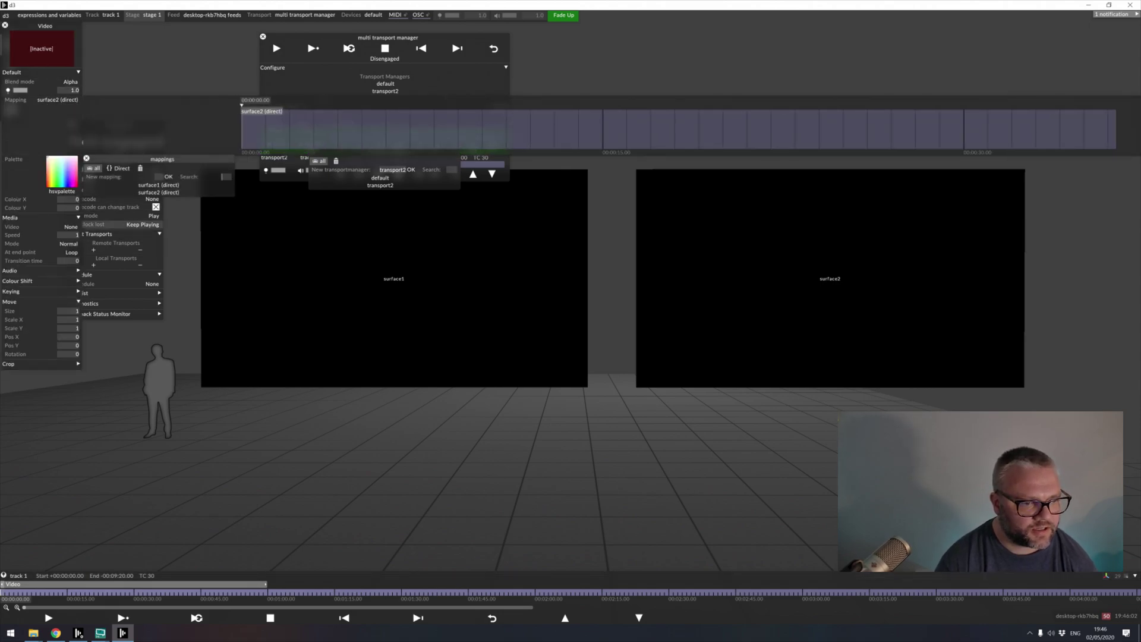
{"action": "left_click", "coordinate": [151, 185]}
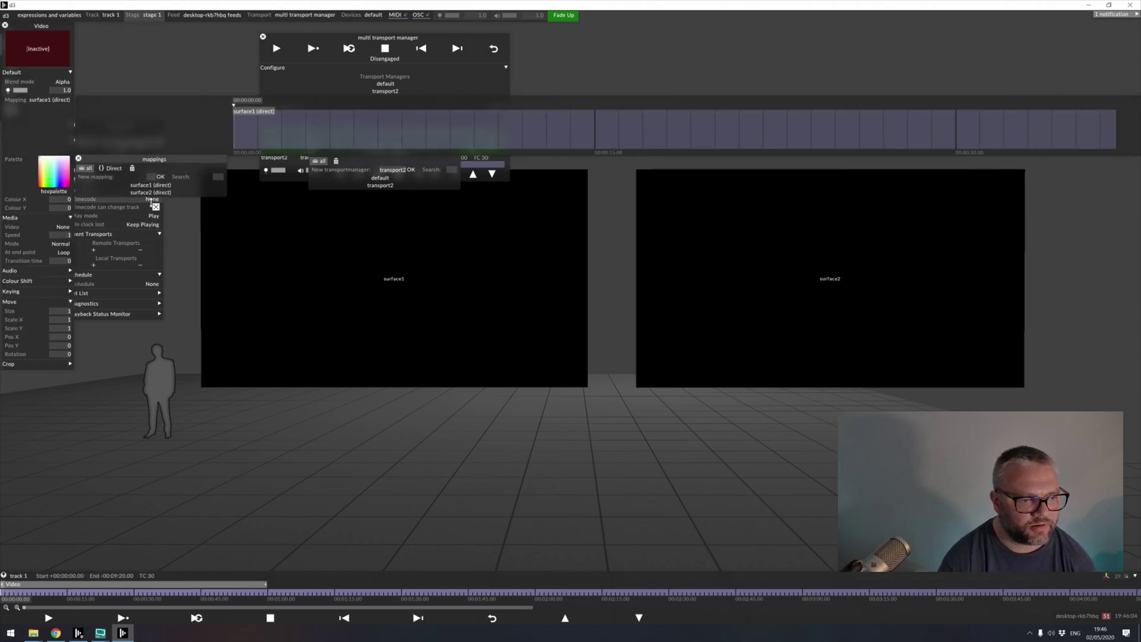
{"action": "left_click", "coordinate": [63, 227]}
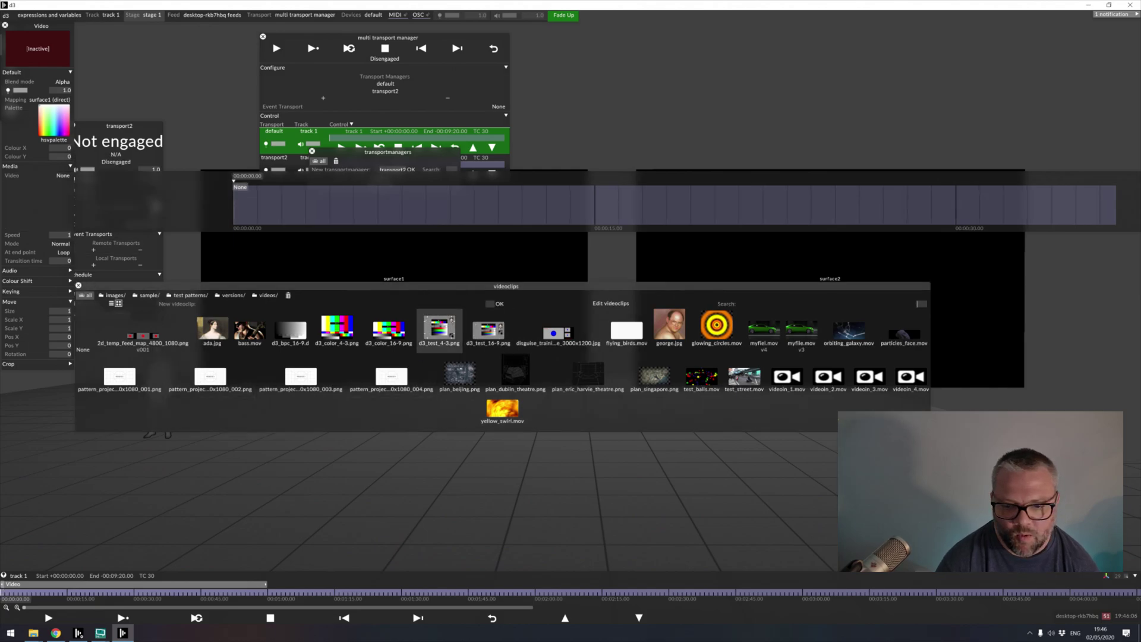
{"action": "left_click", "coordinate": [249, 328]}
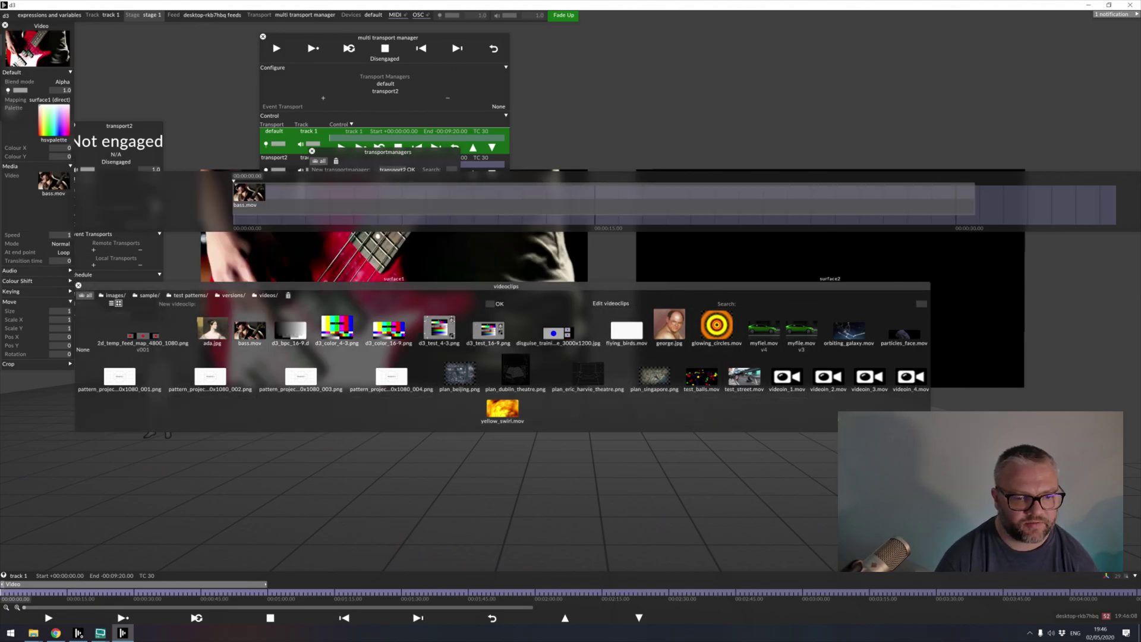
{"action": "key", "text": "Escape"}
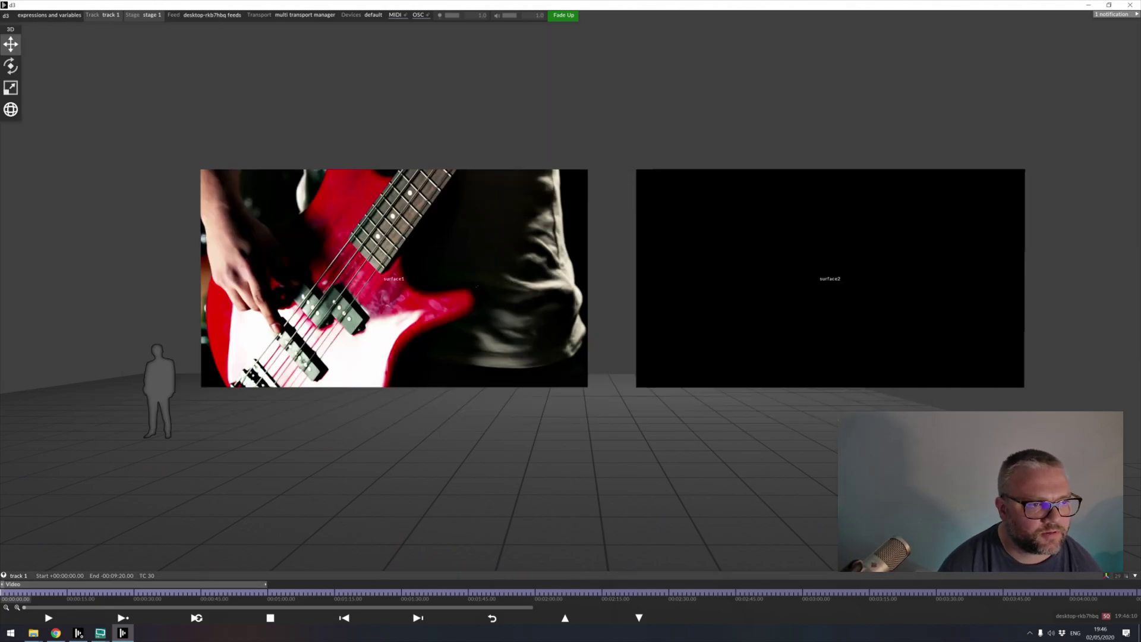
- Create a new track named "track 2"
{"action": "right_click", "coordinate": [104, 15]}
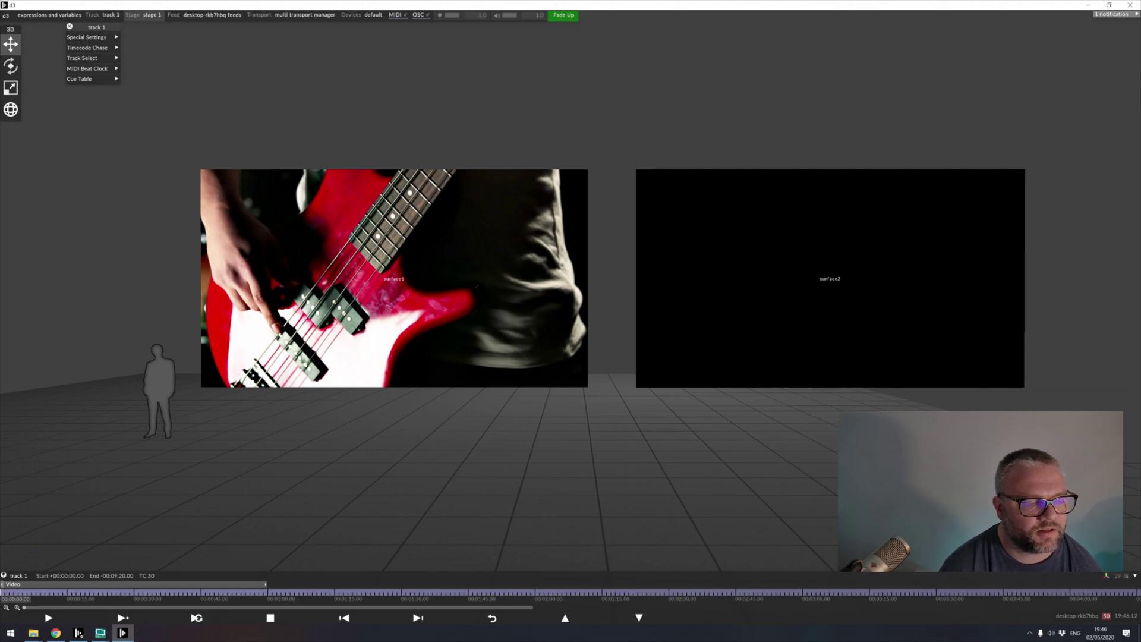
{"action": "left_click", "coordinate": [104, 15]}
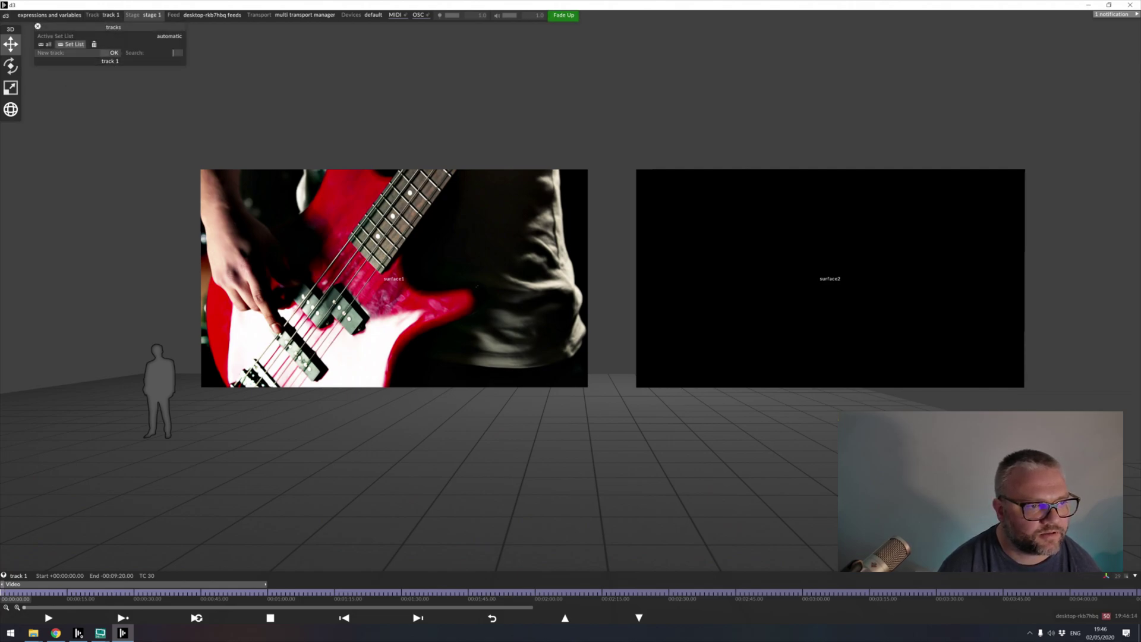
{"action": "left_click", "coordinate": [104, 52]}
{"action": "type", "text": "track 2"}
{"action": "key", "text": "Return"}
- Assign track 2 to transport2 in the multi transport manager
{"action": "right_click", "coordinate": [293, 15]}
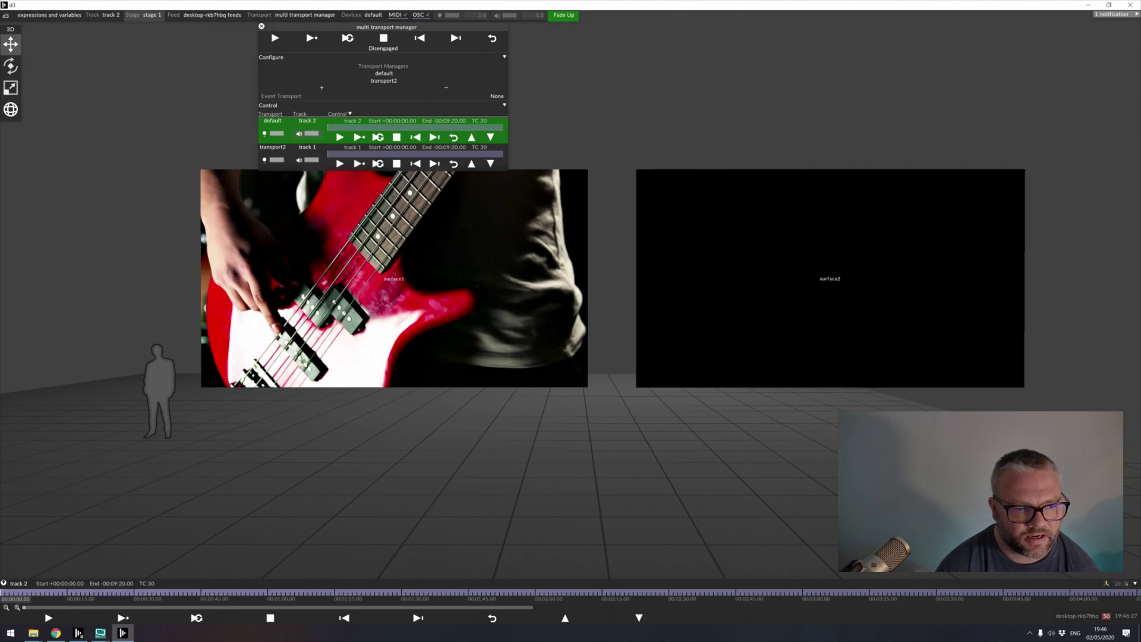
{"action": "left_click", "coordinate": [307, 147]}
{"action": "left_click", "coordinate": [351, 179]}
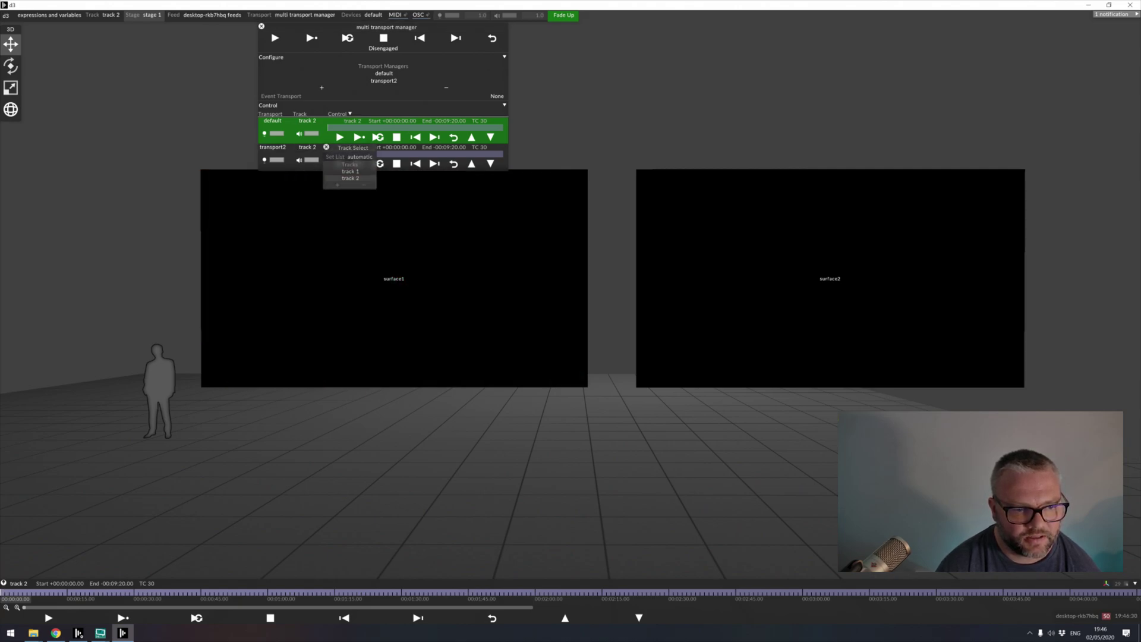
- Assign track 1 to the default transport and make transport2 the active transport
{"action": "left_click", "coordinate": [308, 121]}
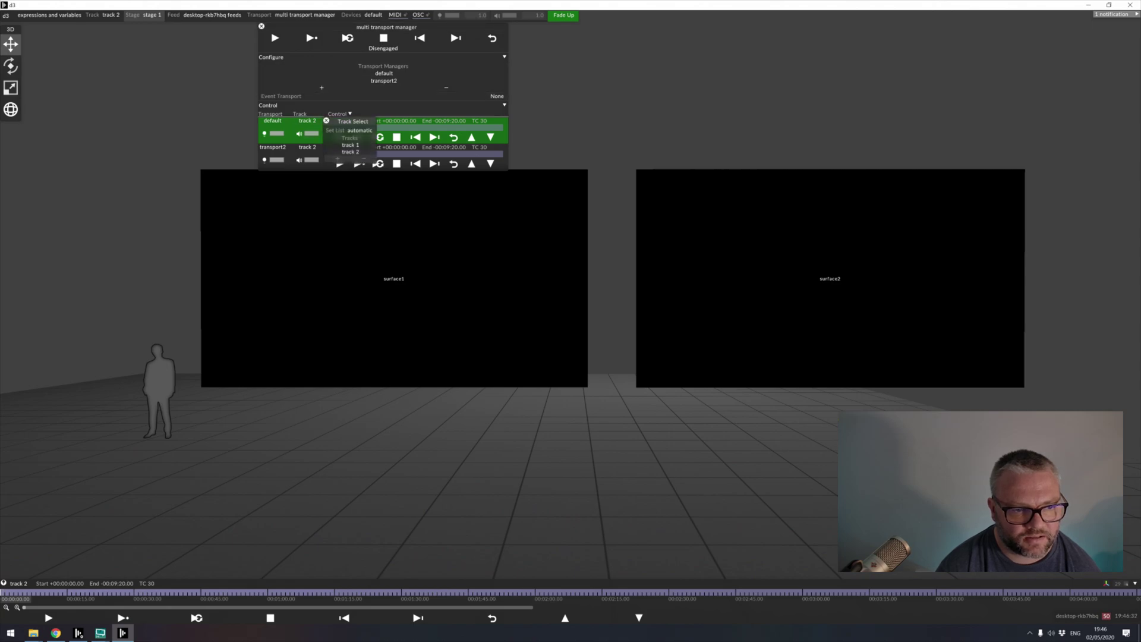
{"action": "left_click", "coordinate": [351, 144]}
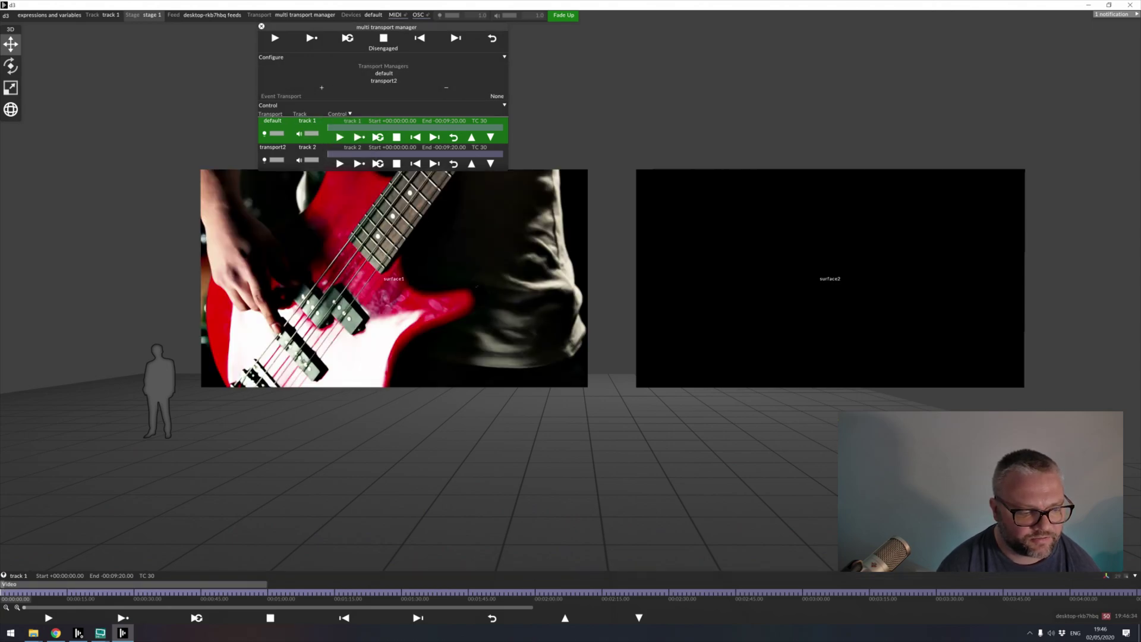
{"action": "left_click", "coordinate": [273, 146]}
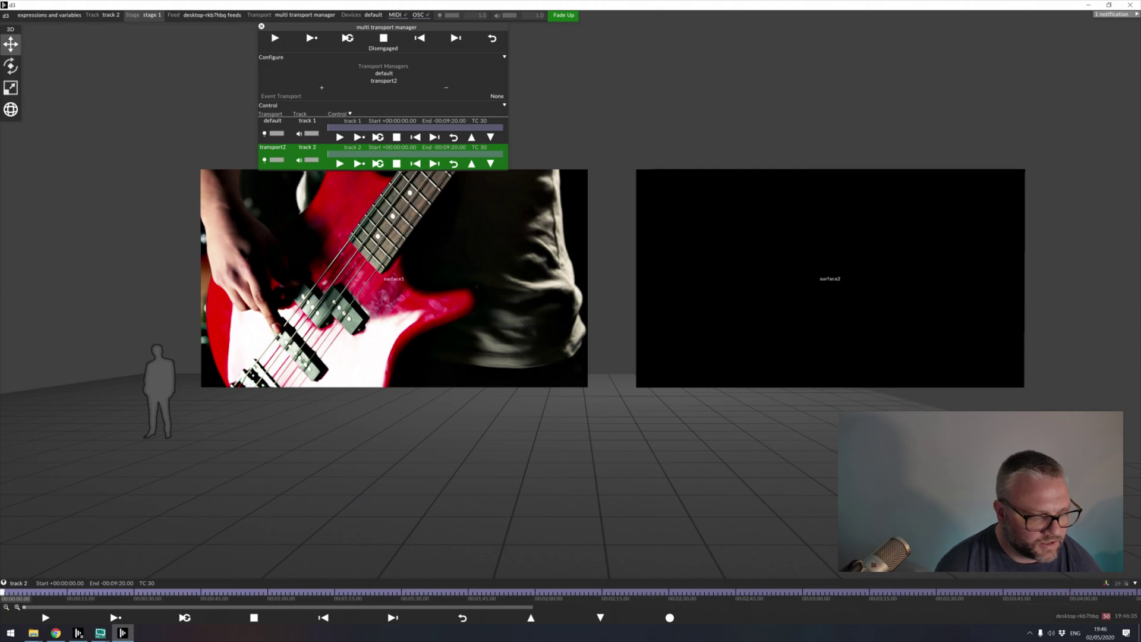
- Add a new Video layer at the start of track 2
{"action": "right_click", "coordinate": [6, 593]}
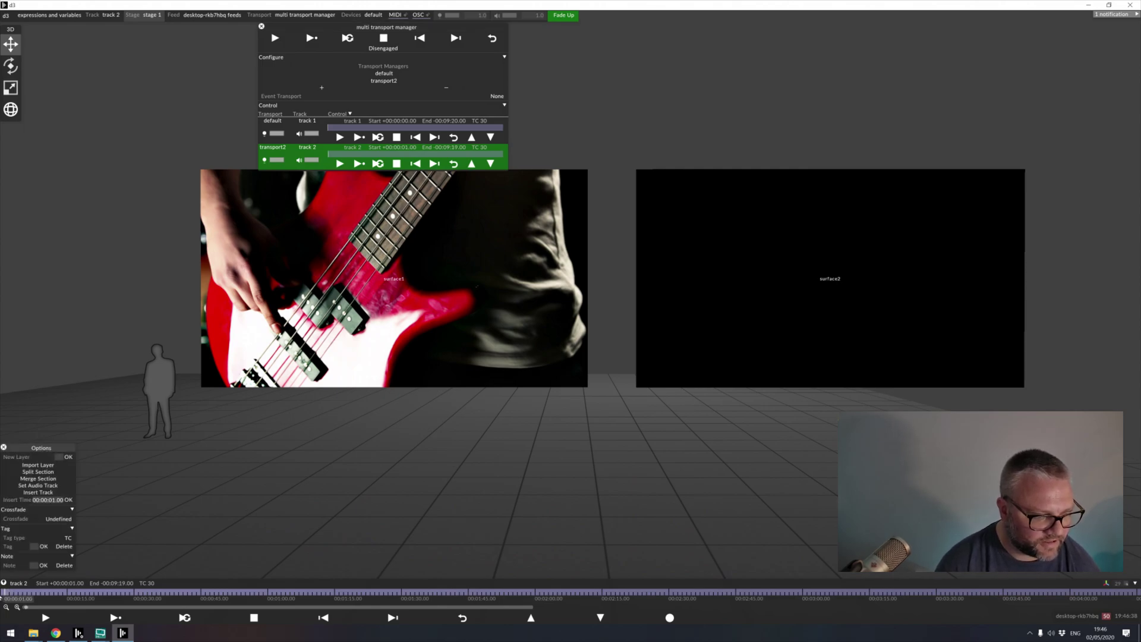
{"action": "left_click", "coordinate": [2, 592]}
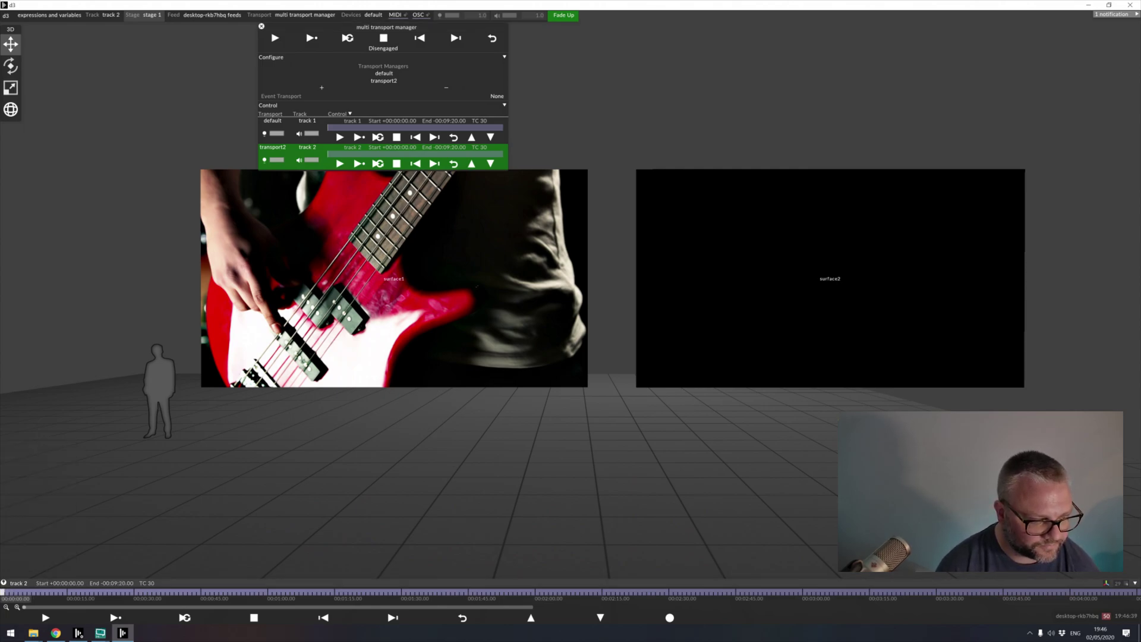
{"action": "right_click", "coordinate": [3, 593]}
{"action": "left_click", "coordinate": [38, 463]}
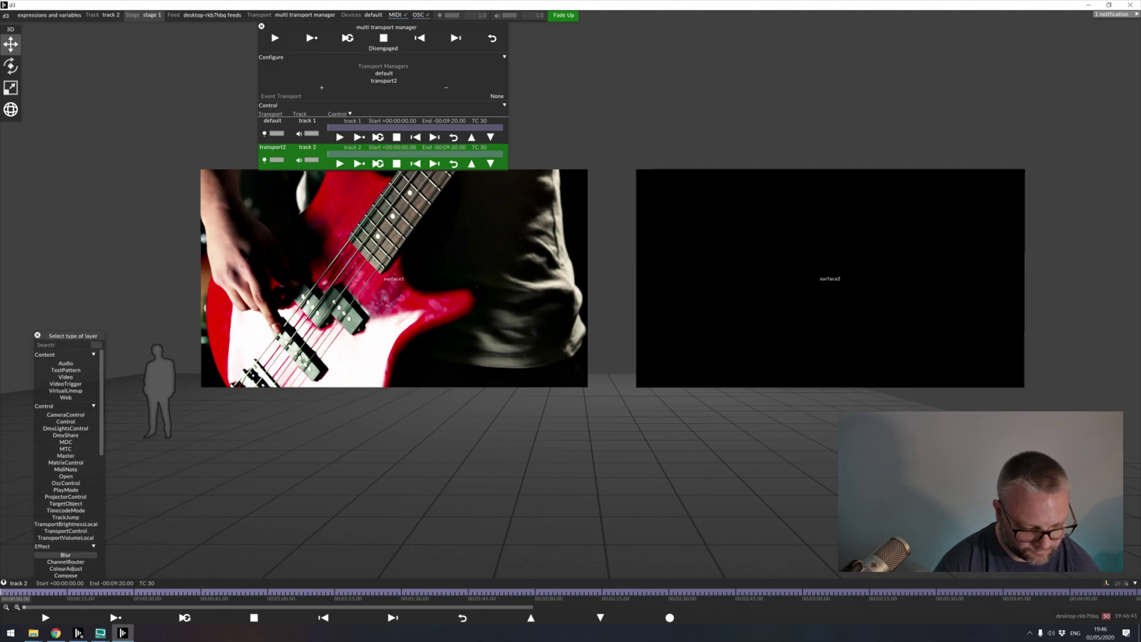
{"action": "type", "text": "video"}
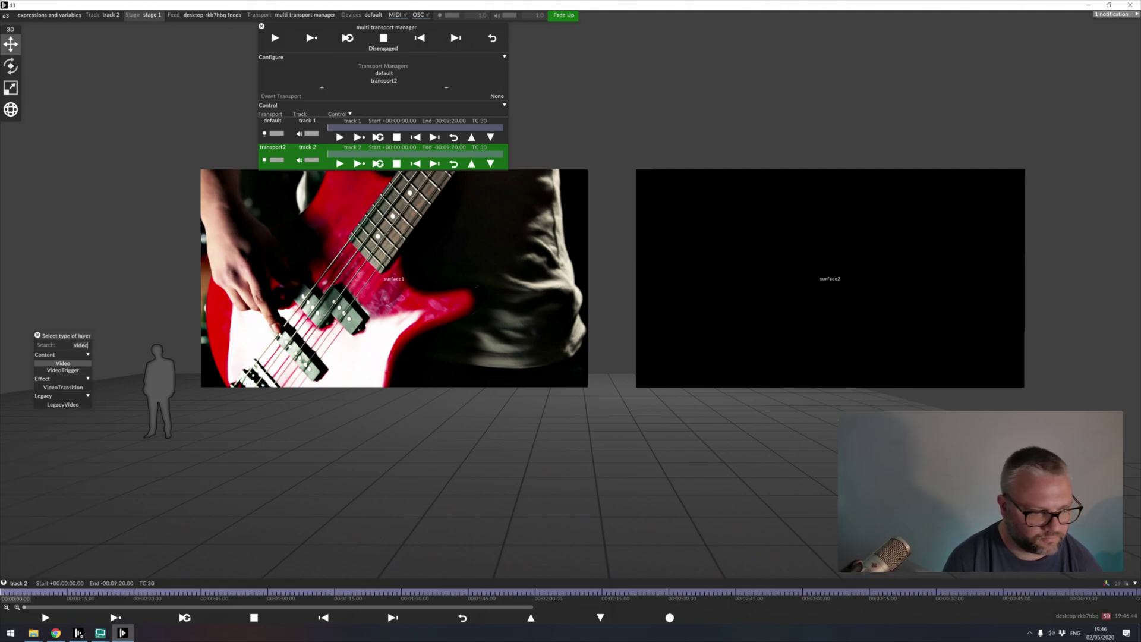
{"action": "key", "text": "Return"}
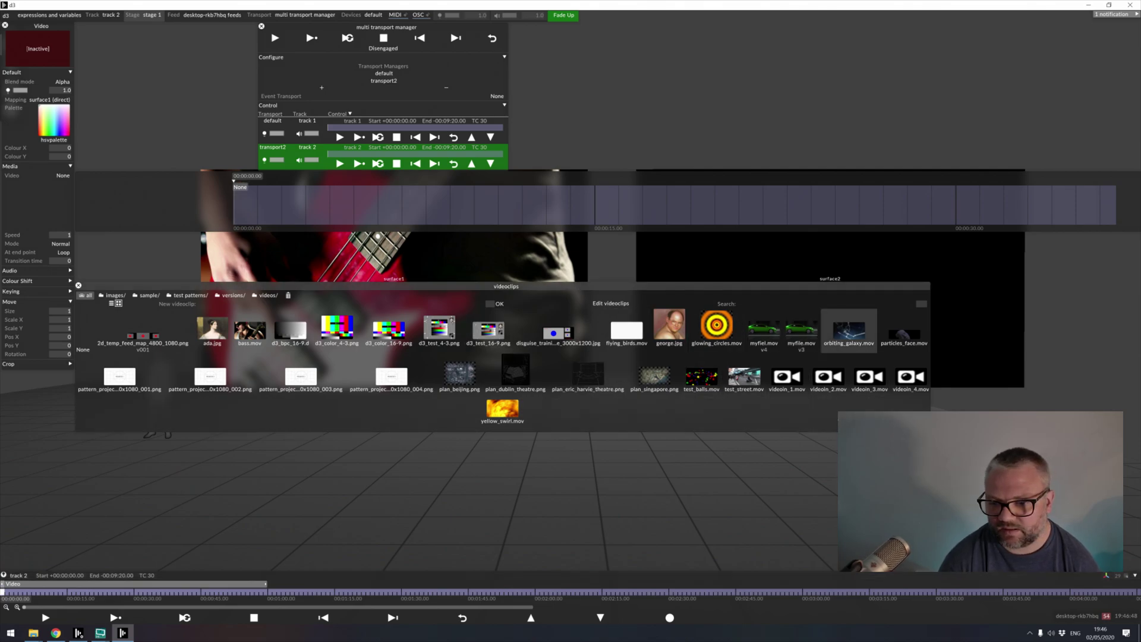
- Assign orbiting_galaxy.mov to the new Video layer, map it to surface2 (direct) and close the open editors
{"action": "left_click", "coordinate": [849, 328]}
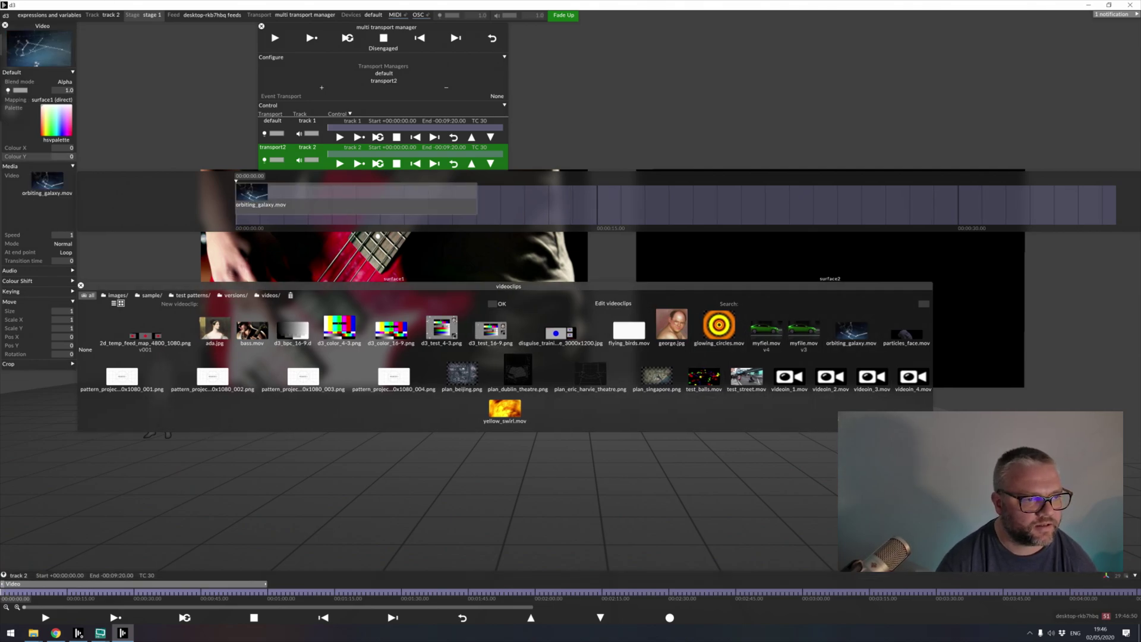
{"action": "left_click", "coordinate": [52, 100]}
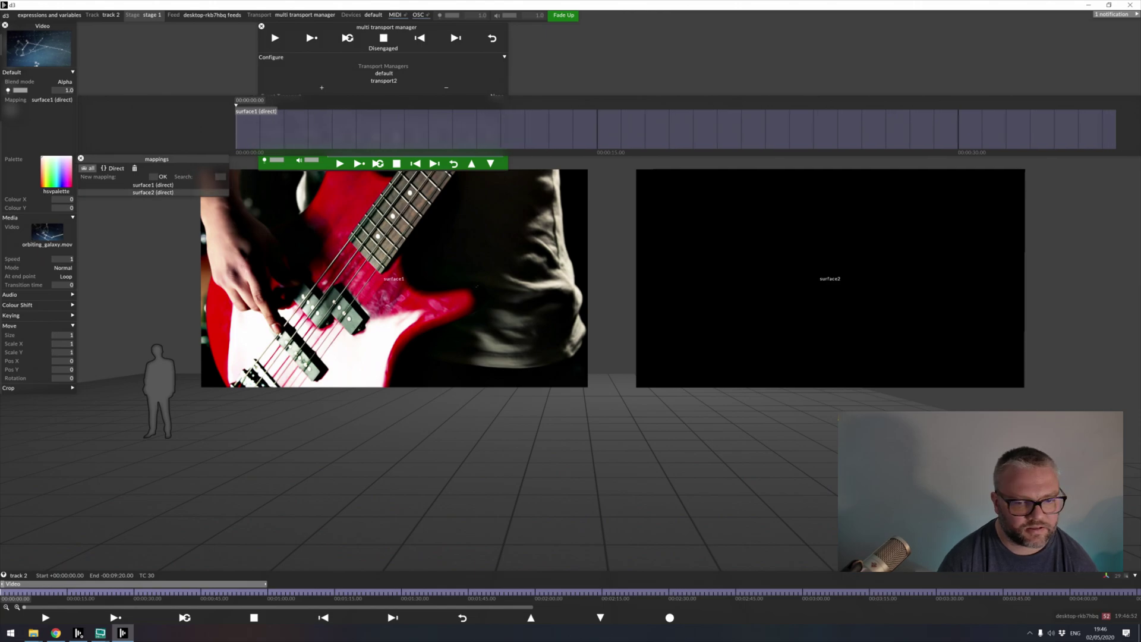
{"action": "left_click", "coordinate": [153, 193]}
{"action": "key", "text": "Escape"}
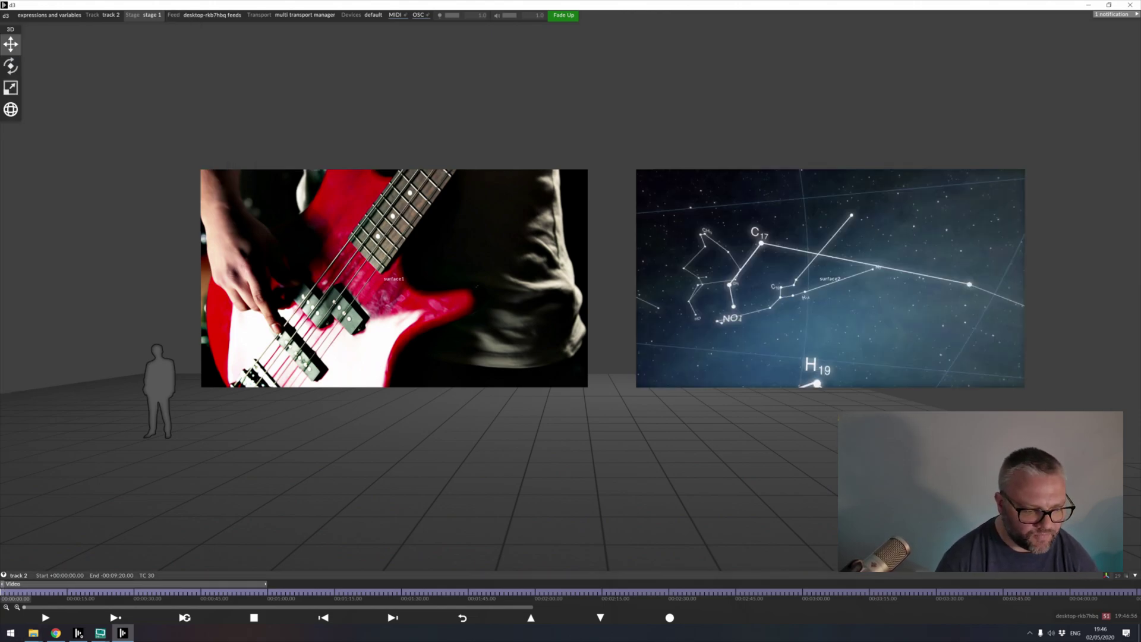
- Try to pull an arrow from the brightness of track 2's Video layer and close its editor
{"action": "right_click", "coordinate": [48, 584]}
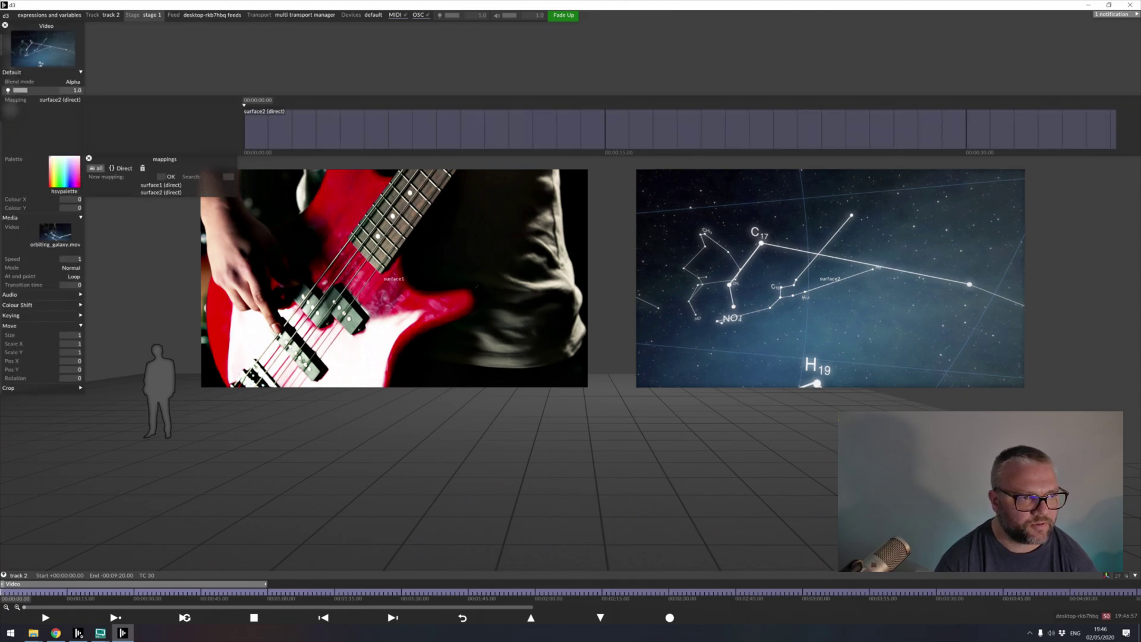
{"action": "left_click_drag", "start_coordinate": [41, 25], "coordinate": [90, 31]}
{"action": "left_click", "coordinate": [129, 170]}
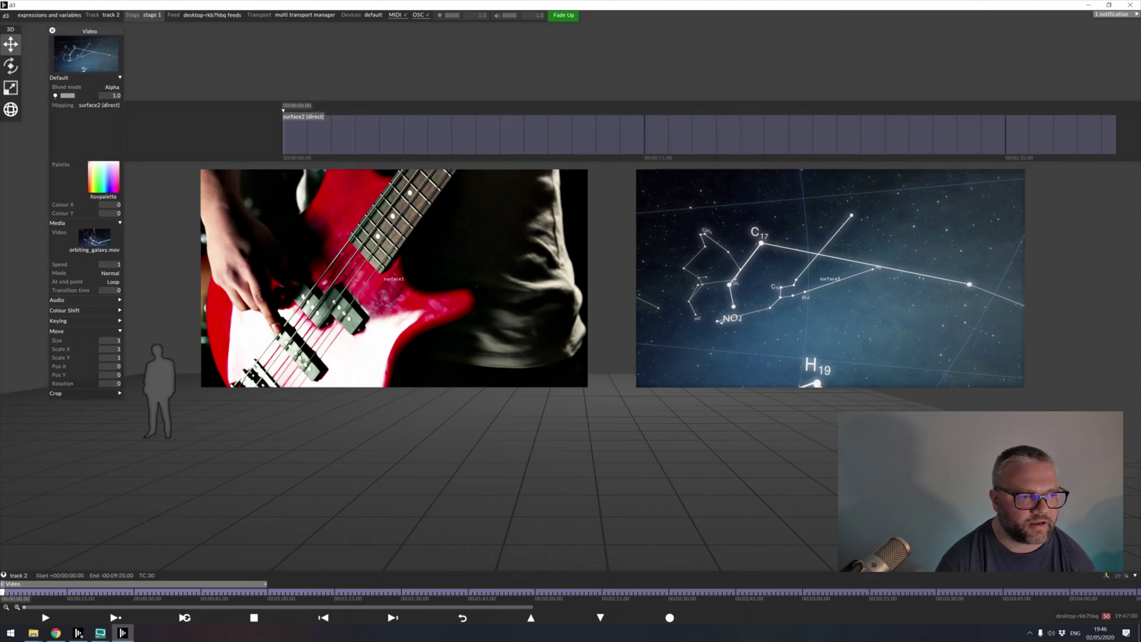
{"action": "left_click_drag", "start_coordinate": [83, 98], "coordinate": [236, 81], "text": "alt"}
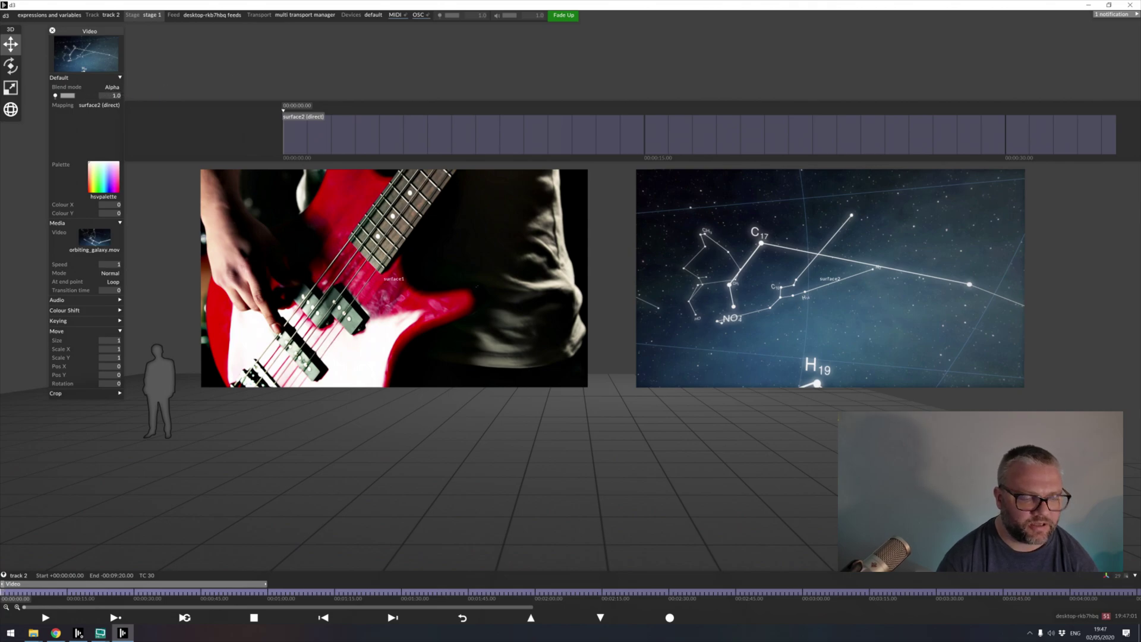
{"action": "left_click", "coordinate": [52, 31]}
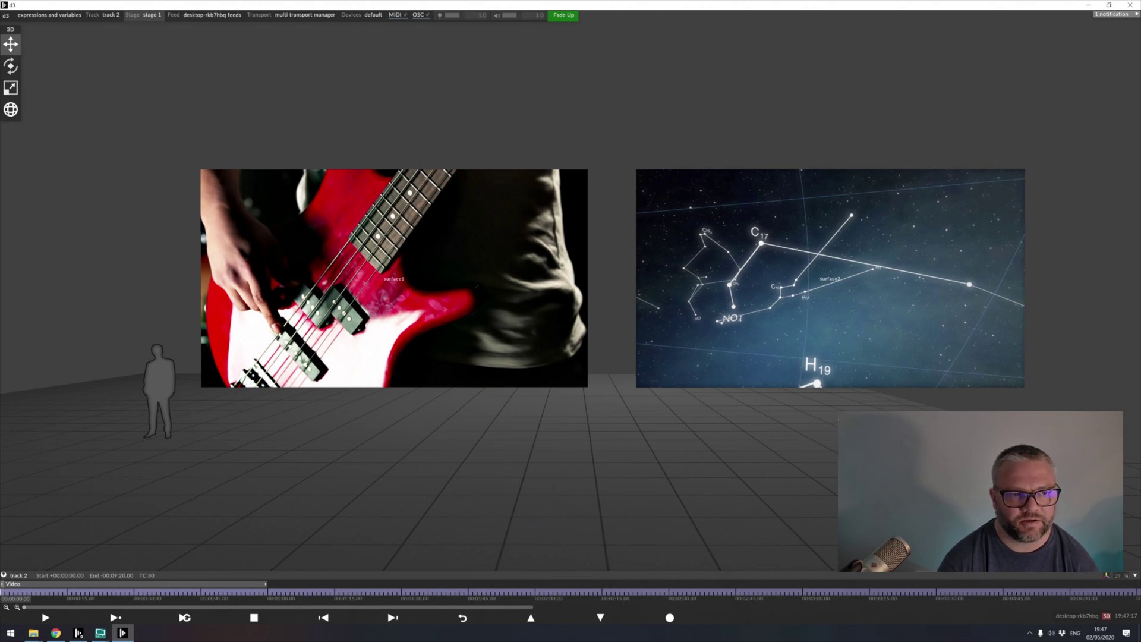
- Activate the default transport in the multi transport manager and open the Video layer on track 1
{"action": "left_click", "coordinate": [305, 15]}
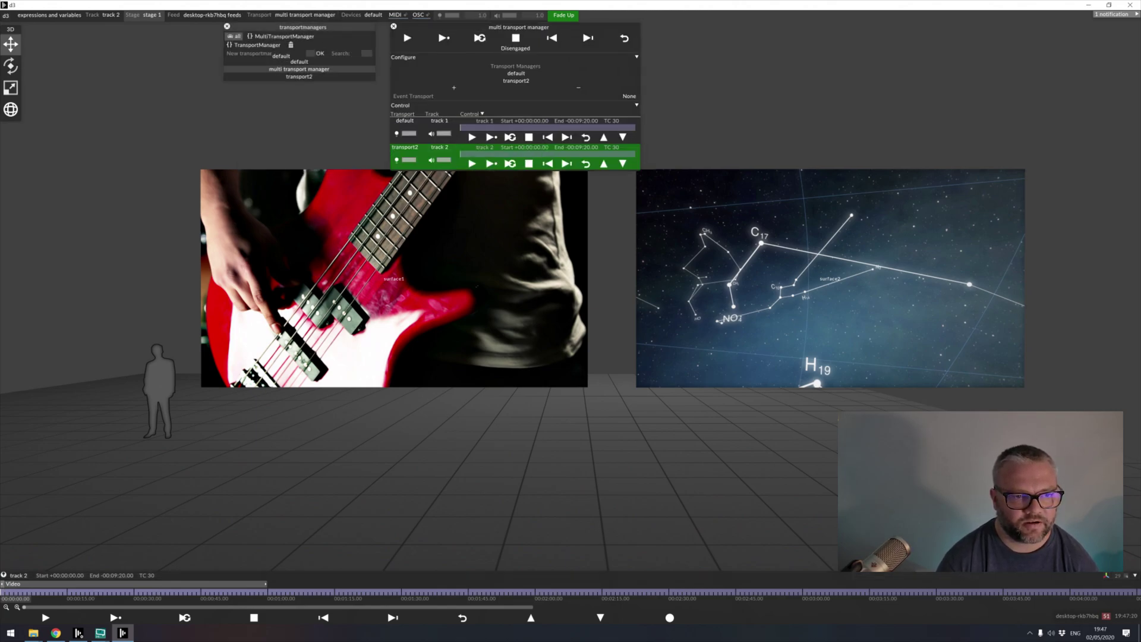
{"action": "left_click", "coordinate": [407, 121]}
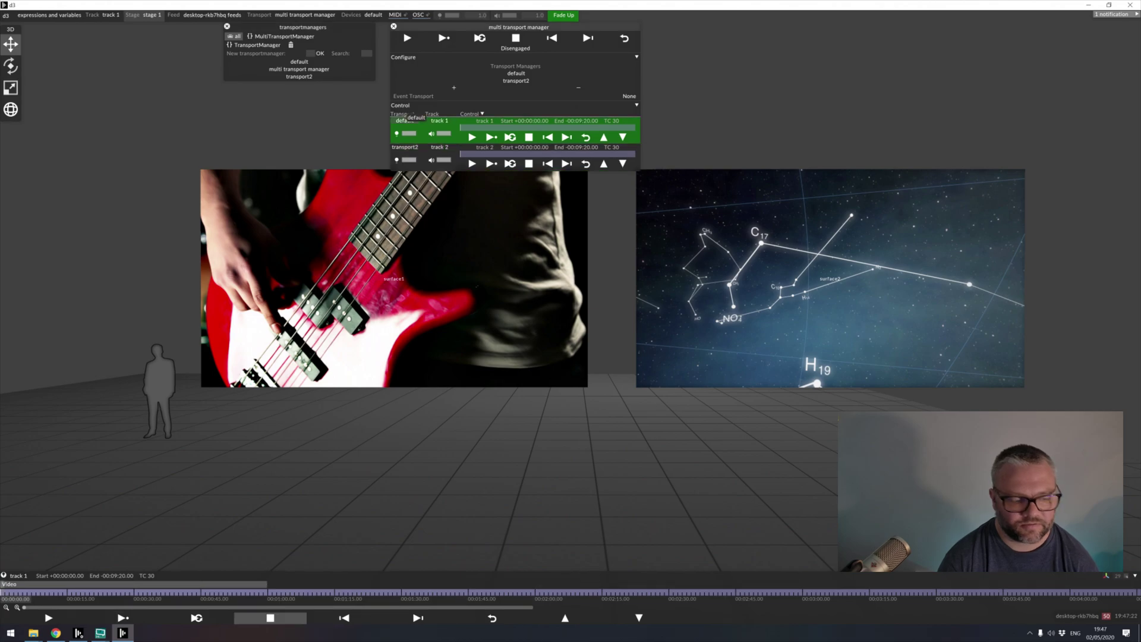
{"action": "left_click", "coordinate": [25, 585]}
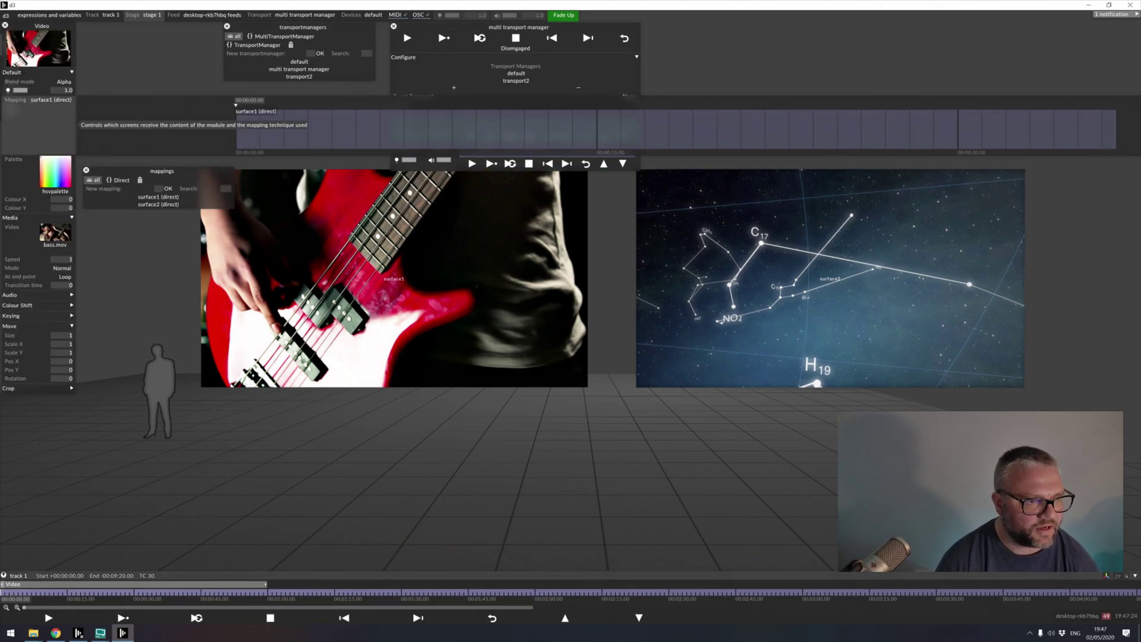
- Set the brightness expression of track 1's Video layer to brightnessvar=self
{"action": "left_click", "coordinate": [20, 91]}
{"action": "right_click", "coordinate": [20, 93]}
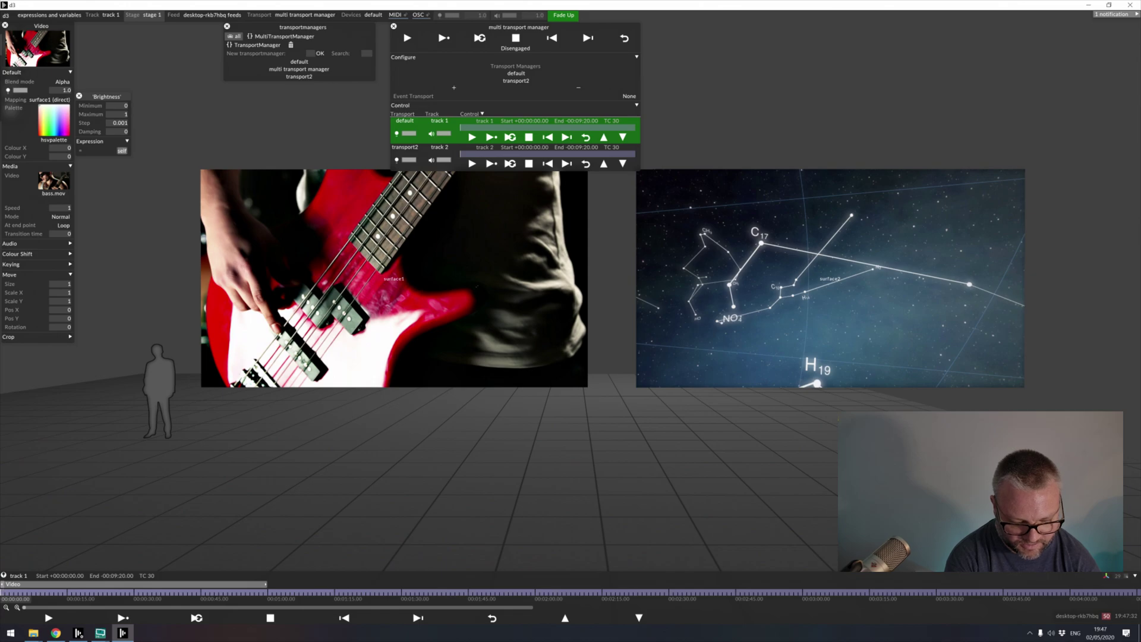
{"action": "type", "text": "va"}
{"action": "key", "text": "BackSpace"}
{"action": "key", "text": "BackSpace"}
{"action": "type", "text": "brightnessva"}
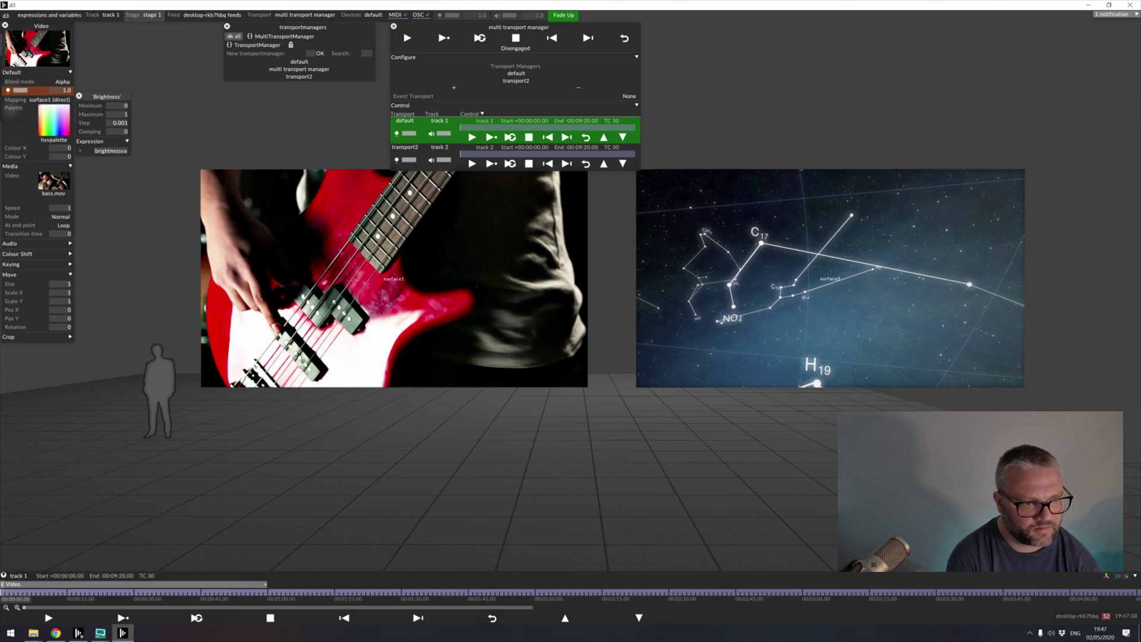
{"action": "type", "text": "r=self"}
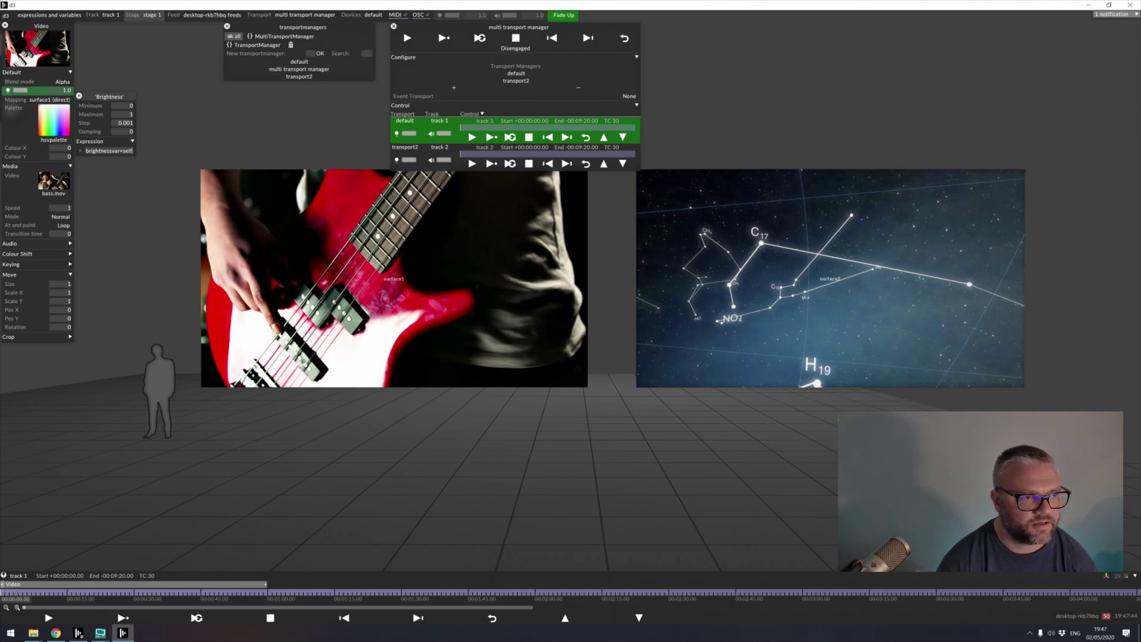
{"action": "left_click_drag", "start_coordinate": [55, 26], "coordinate": [80, 44]}
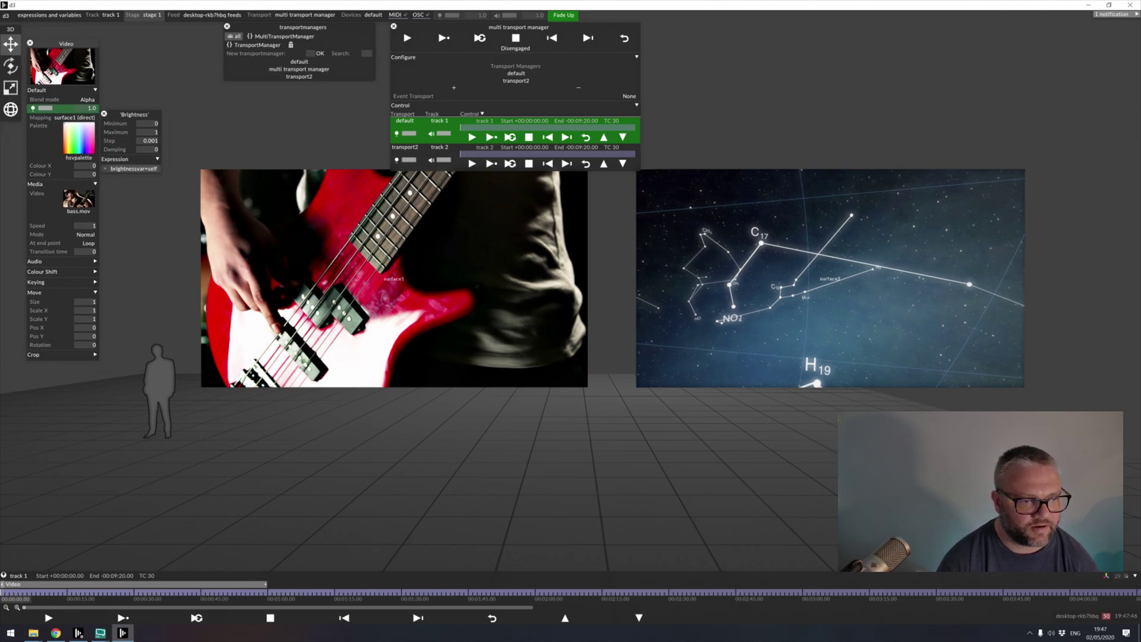
{"action": "left_click", "coordinate": [143, 168]}
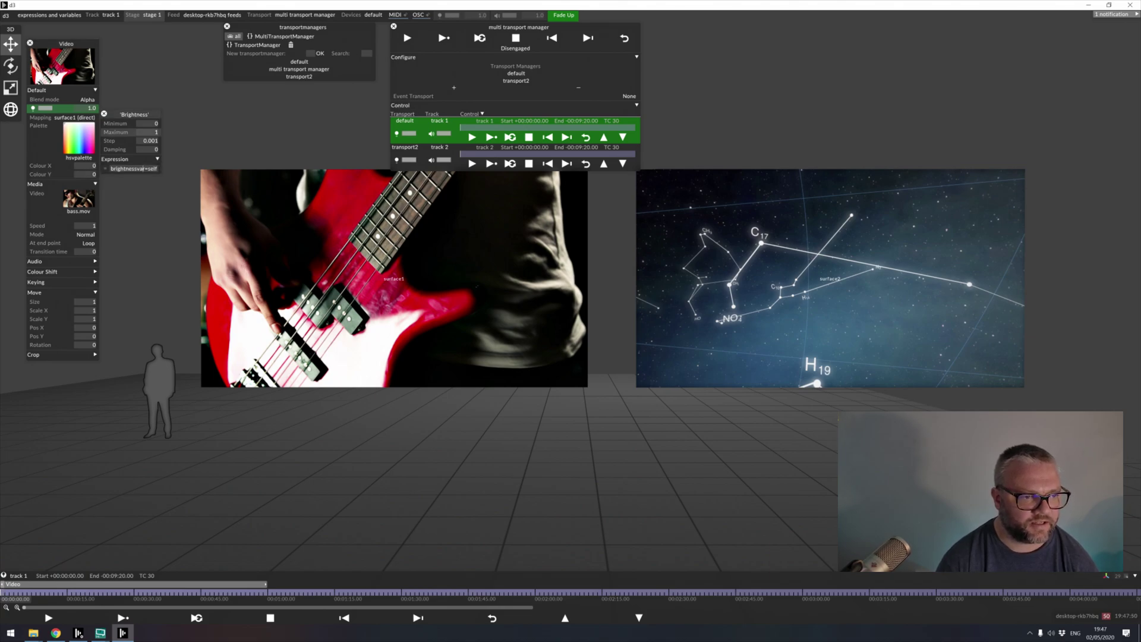
- Set the bass layer's brightness to 0, return it to 1.0 and close its keyframe timeline
{"action": "left_click", "coordinate": [46, 108]}
{"action": "type", "text": "0"}
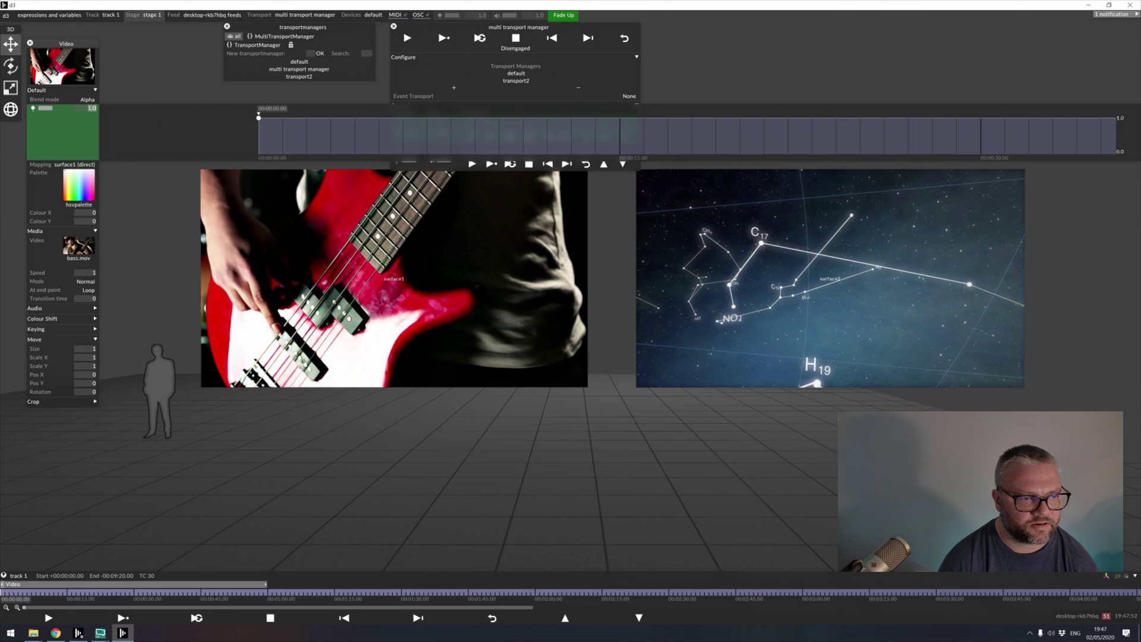
{"action": "key", "text": "Return"}
{"action": "left_click_drag", "start_coordinate": [259, 154], "coordinate": [259, 118]}
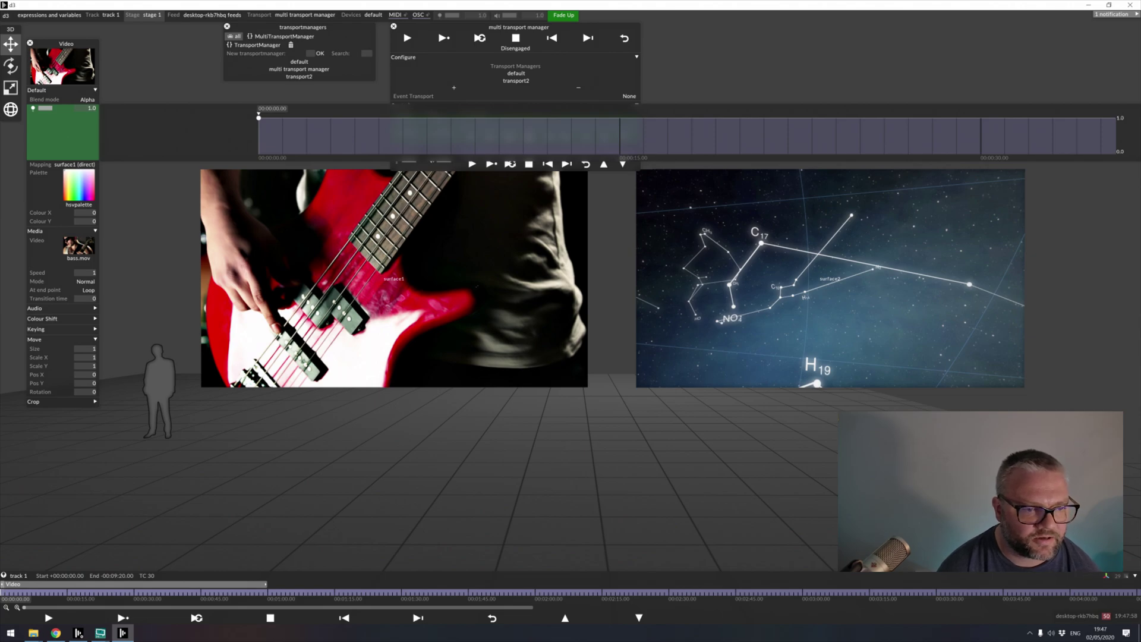
{"action": "mouse_move", "coordinate": [259, 118]}
{"action": "left_mouse_down"}
{"action": "mouse_move", "coordinate": [258, 154]}
{"action": "mouse_move", "coordinate": [259, 117]}
{"action": "left_mouse_up"}
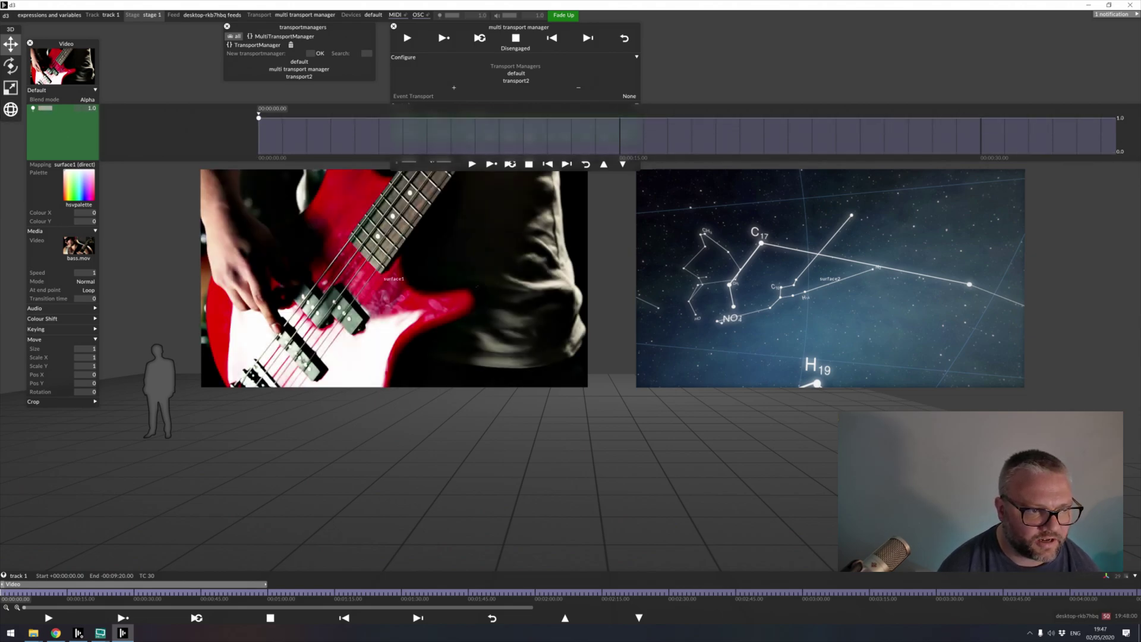
{"action": "right_click", "coordinate": [64, 111]}
{"action": "left_click", "coordinate": [65, 110]}
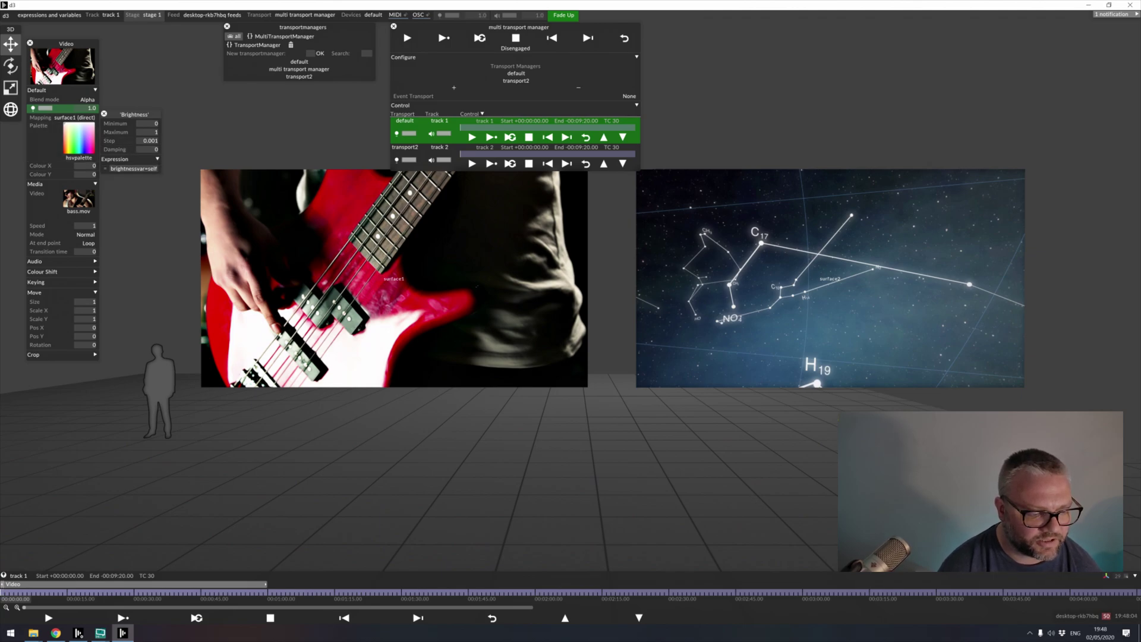
- Activate transport2 and set the brightness expression of track 2's Video layer to brightnessvar
{"action": "left_click", "coordinate": [405, 147]}
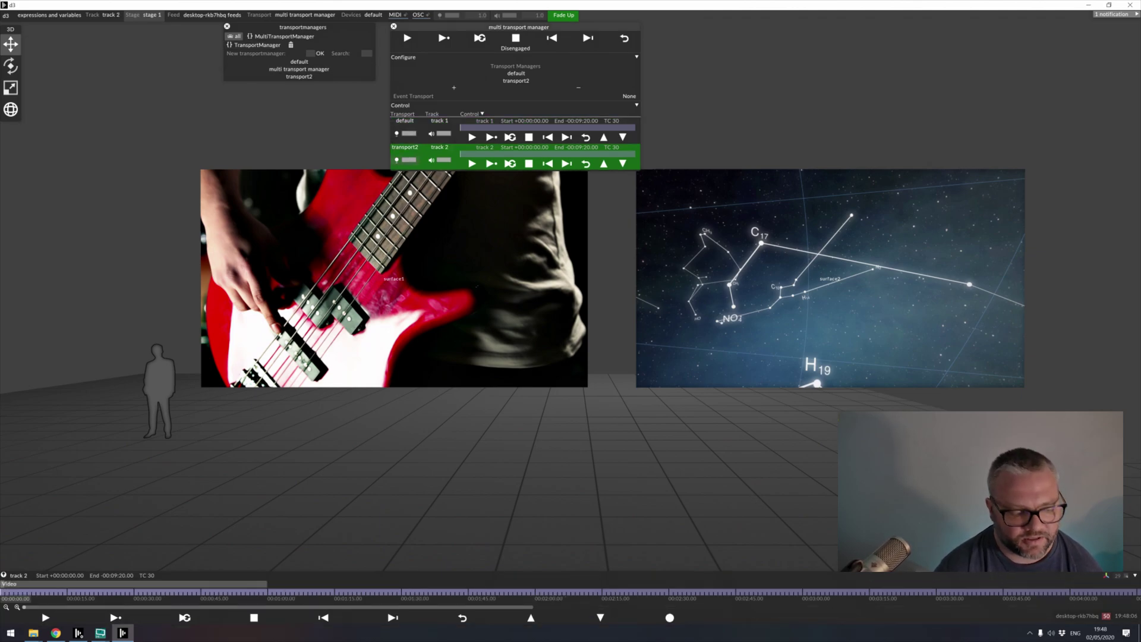
{"action": "left_click", "coordinate": [87, 584]}
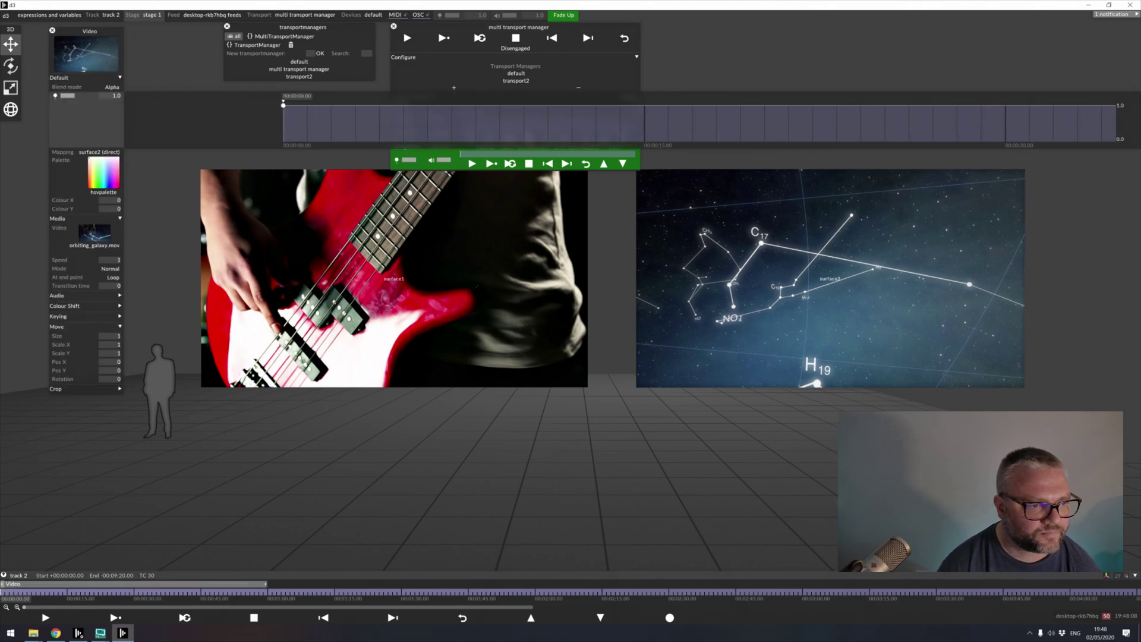
{"action": "right_click", "coordinate": [86, 95]}
{"action": "left_click", "coordinate": [172, 156]}
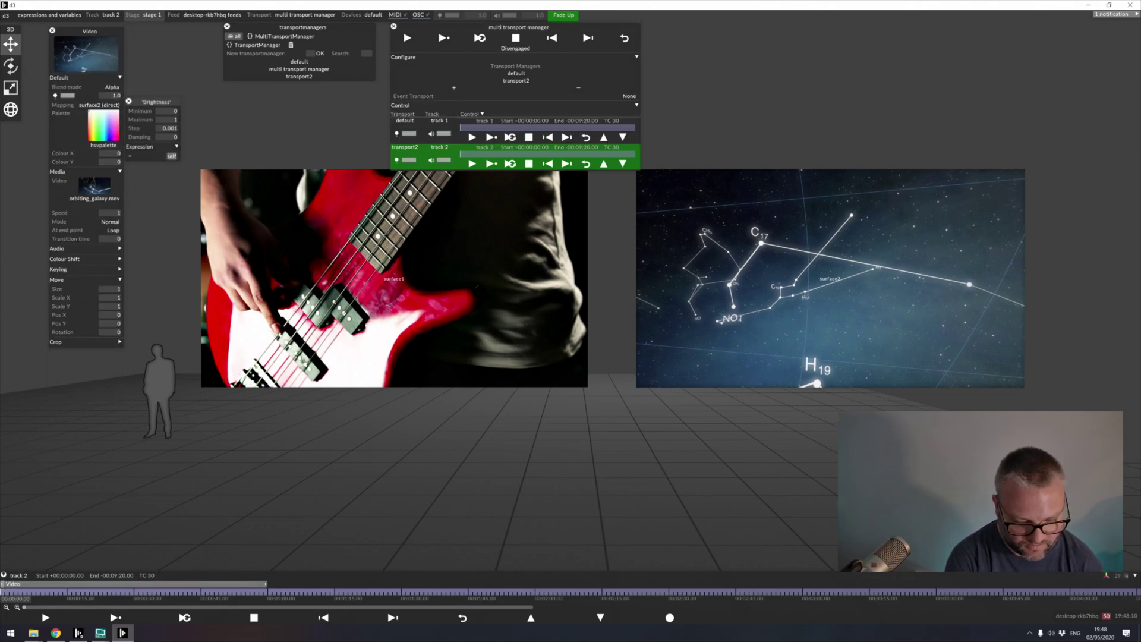
{"action": "type", "text": "brigh"}
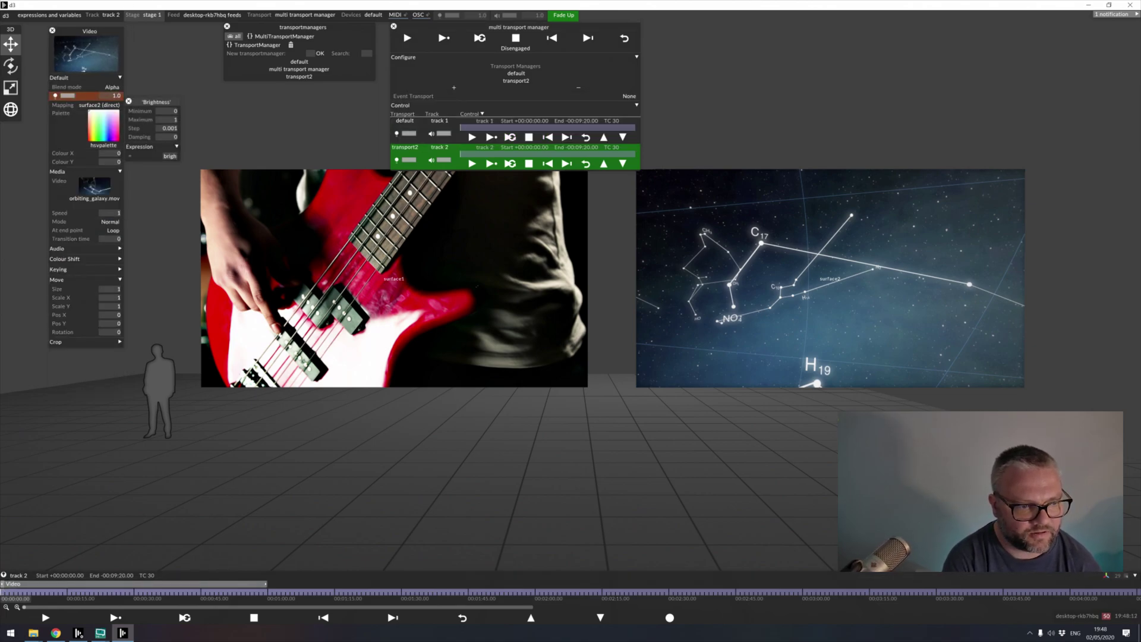
{"action": "type", "text": "tnessvar"}
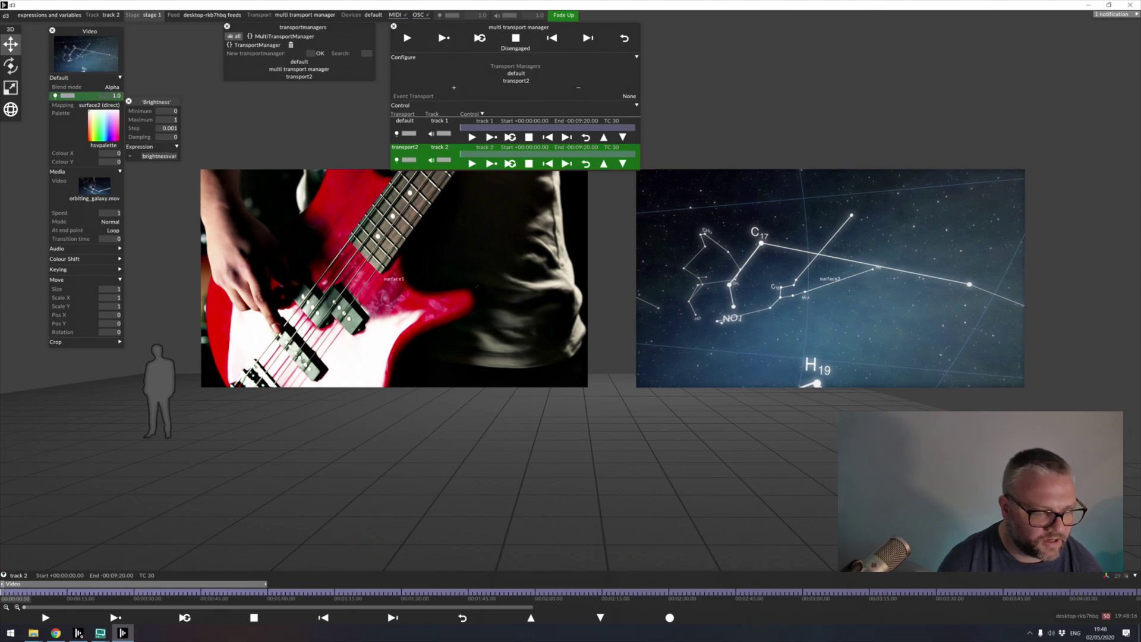
- Activate the default transport and keyframe the bass layer's brightness to alternate between 0 and 1 over the first 10 seconds
{"action": "left_click", "coordinate": [405, 120]}
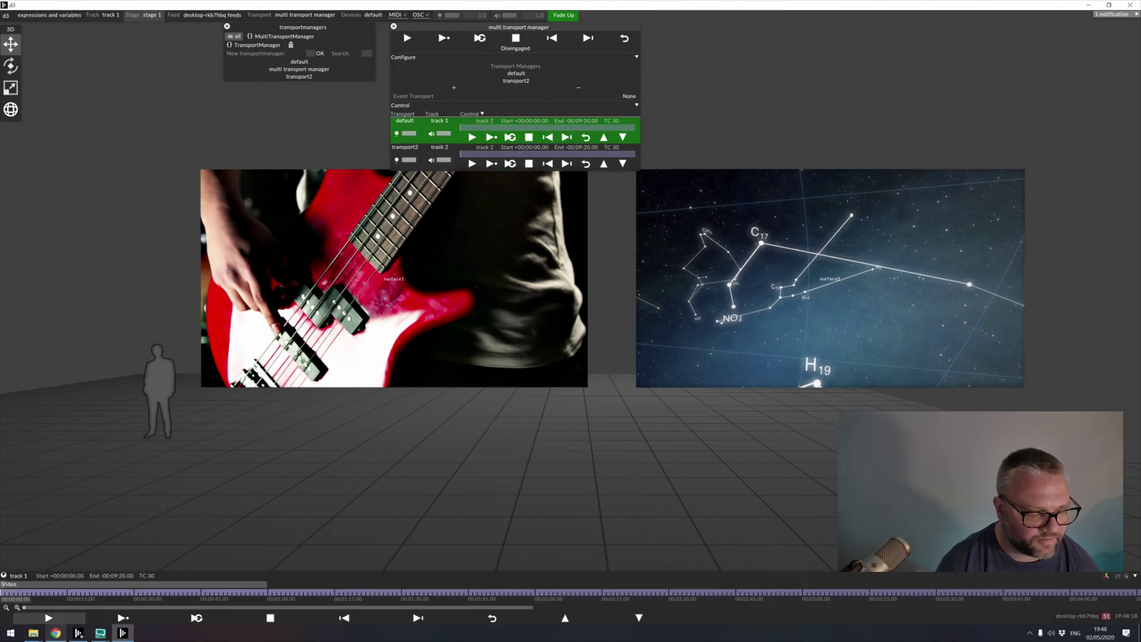
{"action": "left_click", "coordinate": [36, 585]}
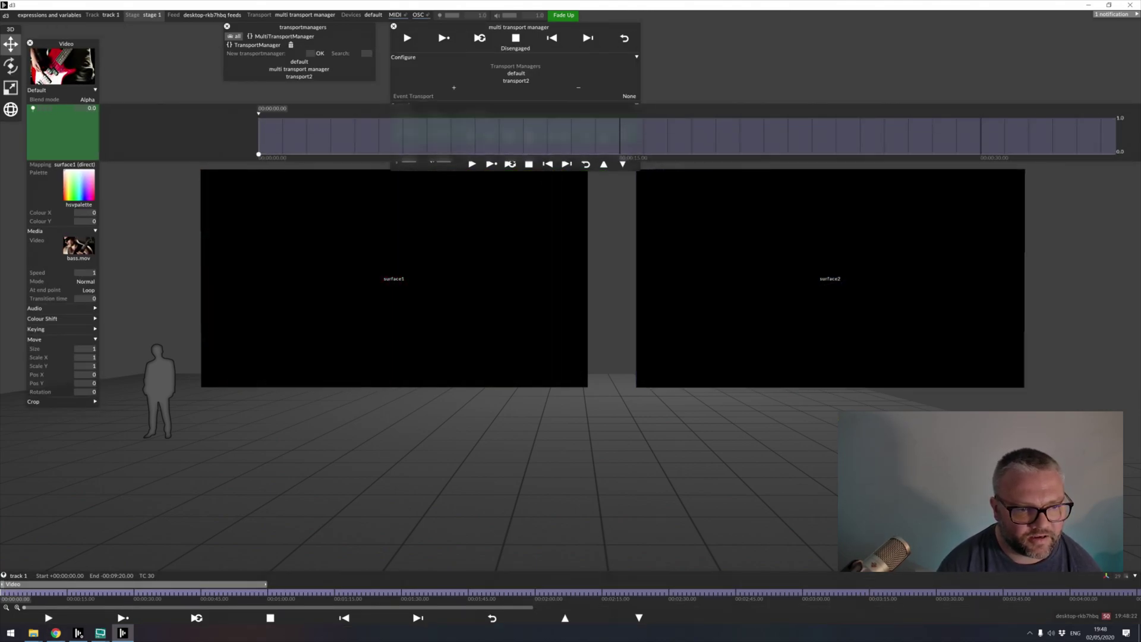
{"action": "left_click", "coordinate": [307, 118]}
{"action": "left_click_drag", "start_coordinate": [354, 119], "coordinate": [355, 155]}
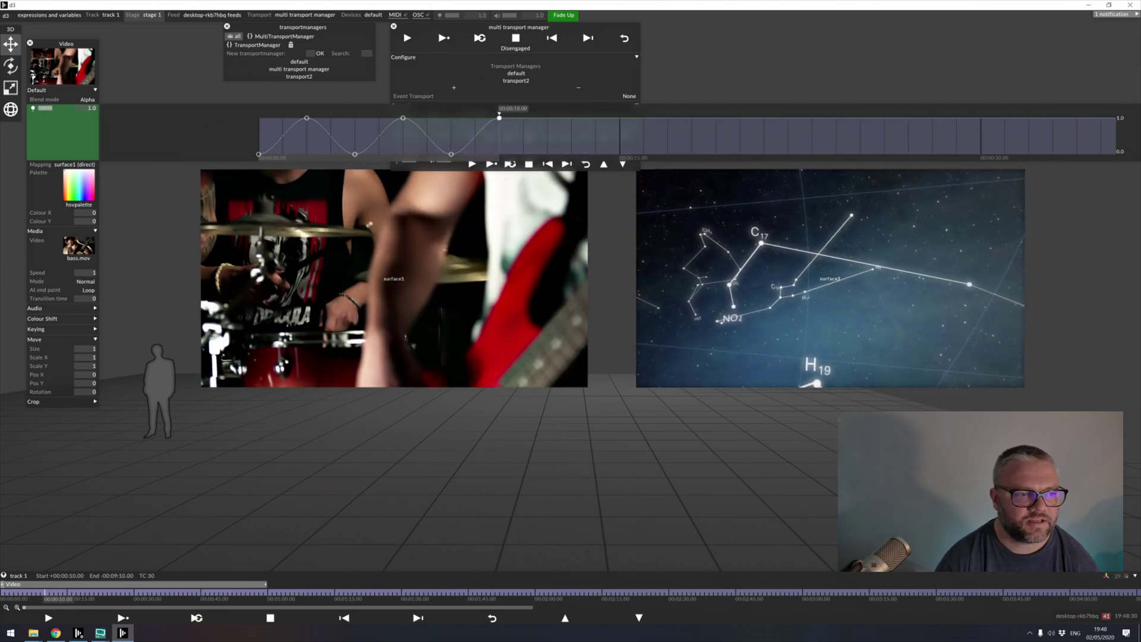
- Move the bass layer's editor clear of the transport controls and play track 1 from its start
{"action": "left_click_drag", "start_coordinate": [66, 44], "coordinate": [67, 144]}
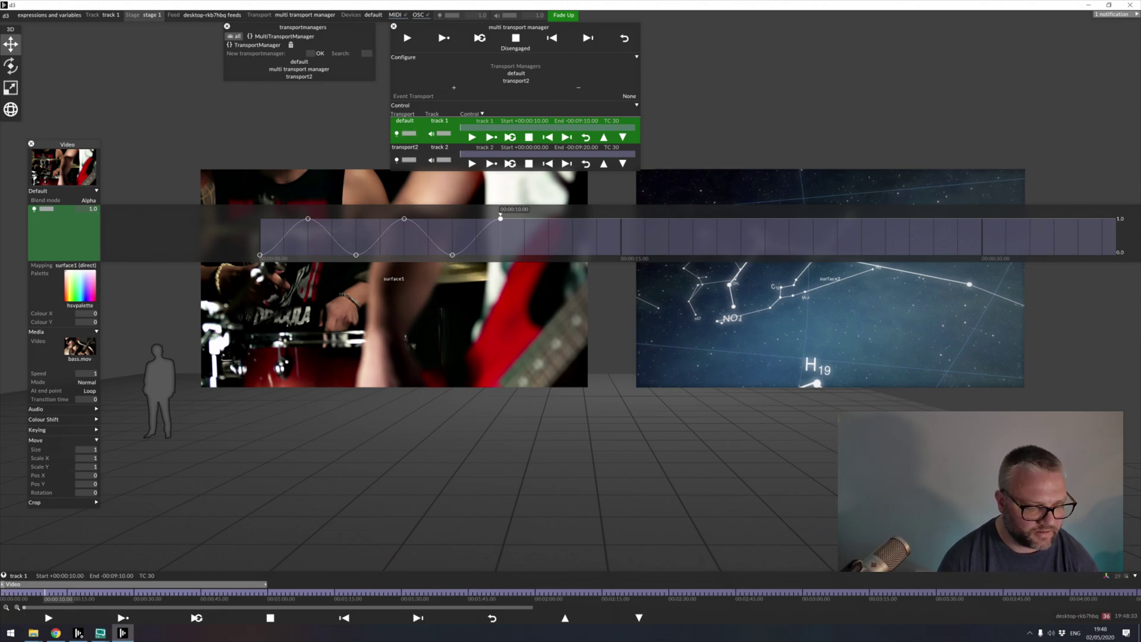
{"action": "left_click", "coordinate": [344, 618]}
{"action": "left_click", "coordinate": [123, 618]}
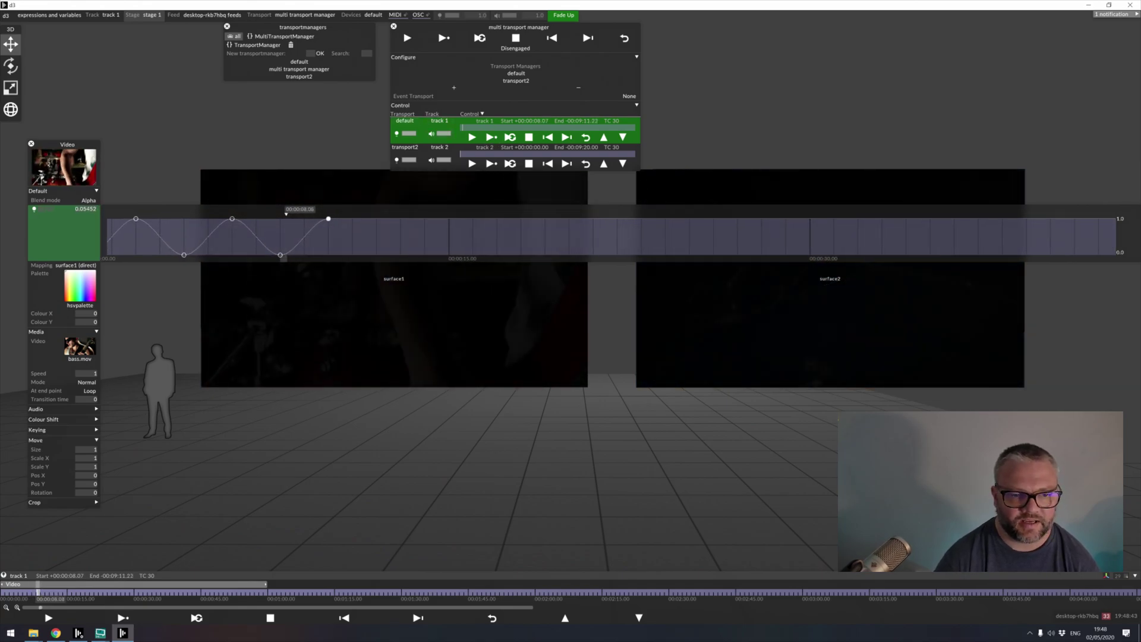
- Activate transport2 and open track 2's Video layer, with the multi transport manager moved clear of its brightness timeline
{"action": "left_click", "coordinate": [405, 147]}
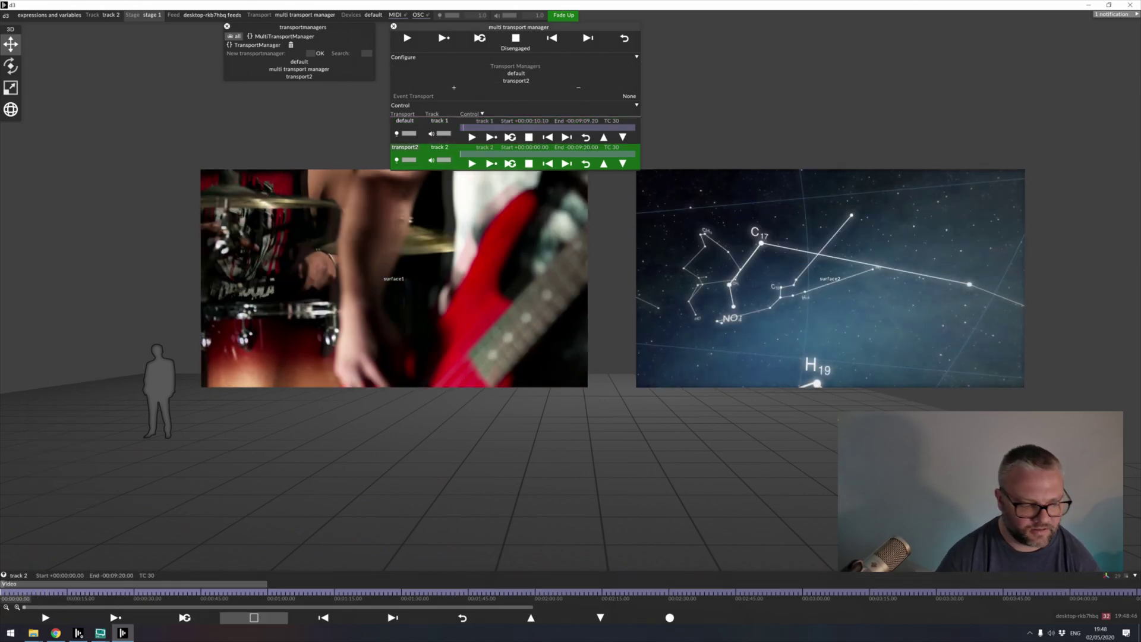
{"action": "left_click", "coordinate": [233, 583]}
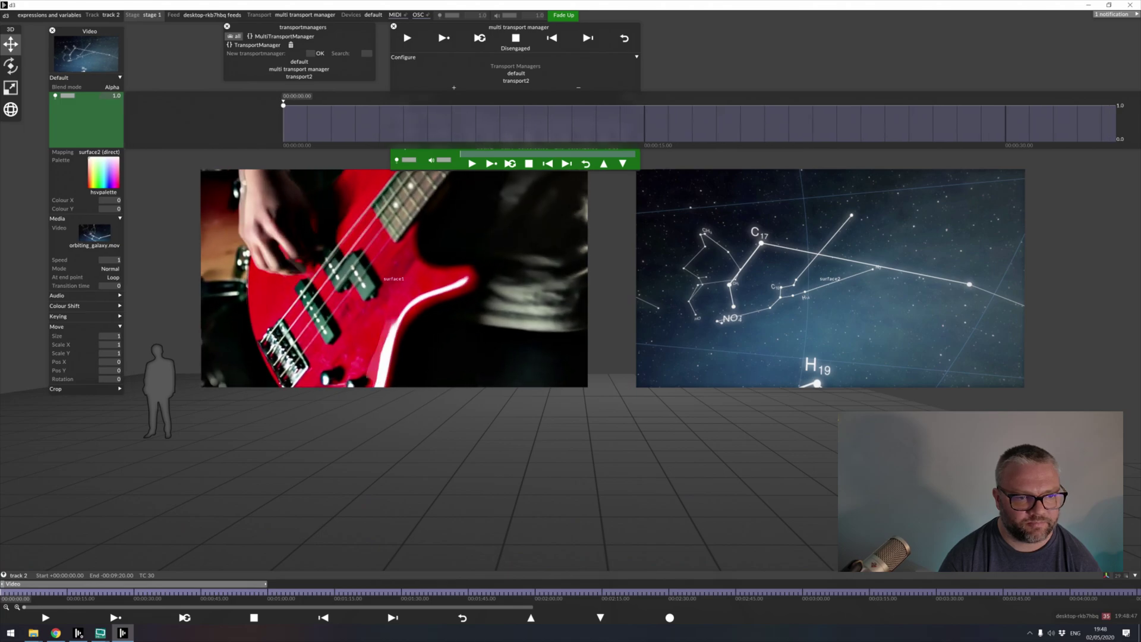
{"action": "left_click_drag", "start_coordinate": [518, 26], "coordinate": [503, 201]}
- Close the multi transport manager and the editor of track 2's Video layer
{"action": "left_click", "coordinate": [609, 211]}
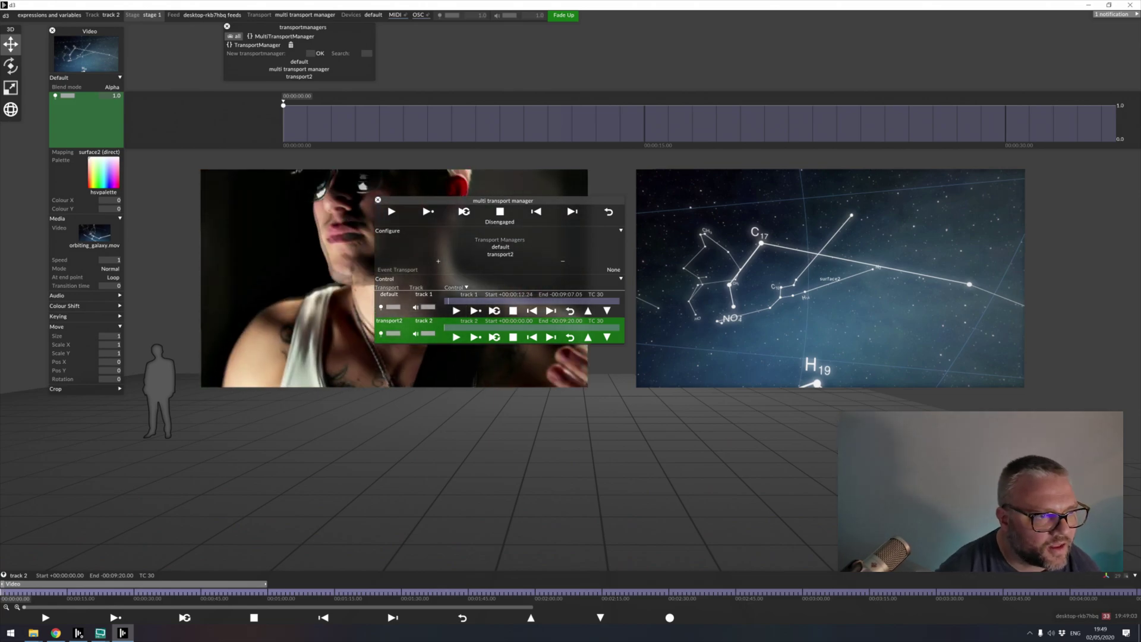
{"action": "left_click", "coordinate": [378, 201]}
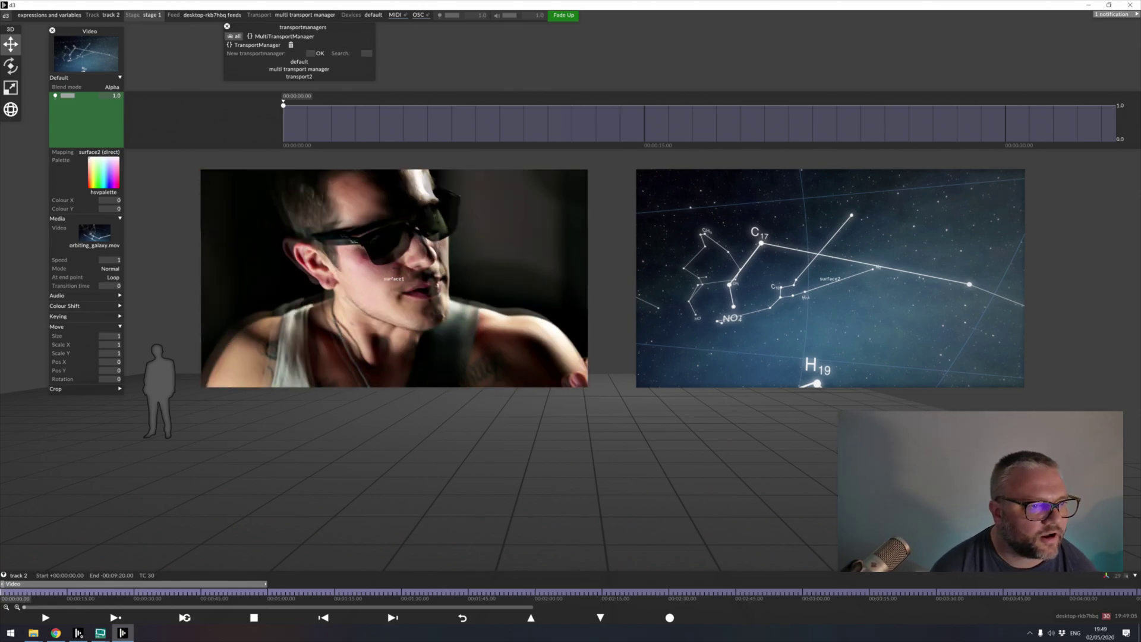
{"action": "left_click", "coordinate": [52, 31]}
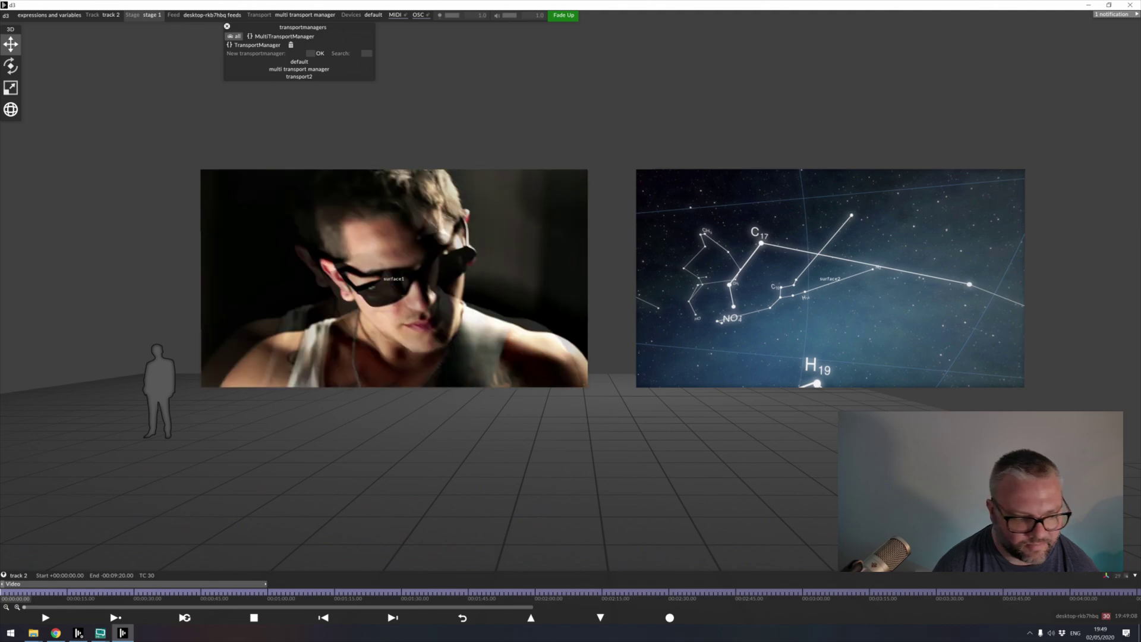